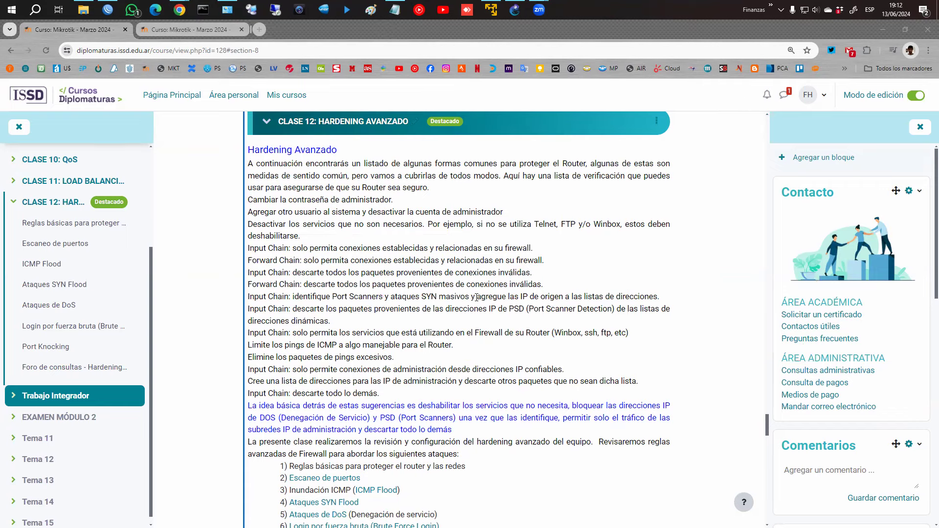
# - Scroll down Clase 12 and open the 'Reglas básicas para proteger el router y las redes.' book
pyautogui.scroll(-3, 429, 256)
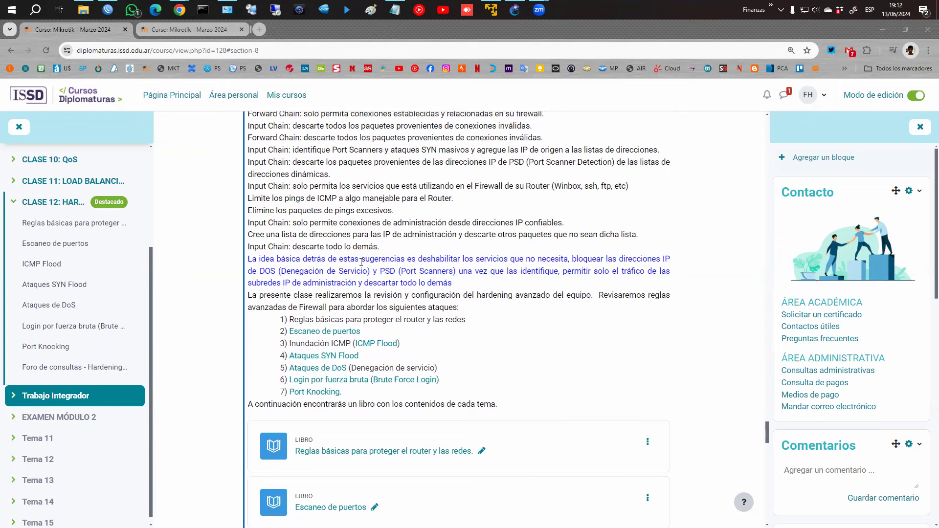
pyautogui.scroll(-2, 366, 284)
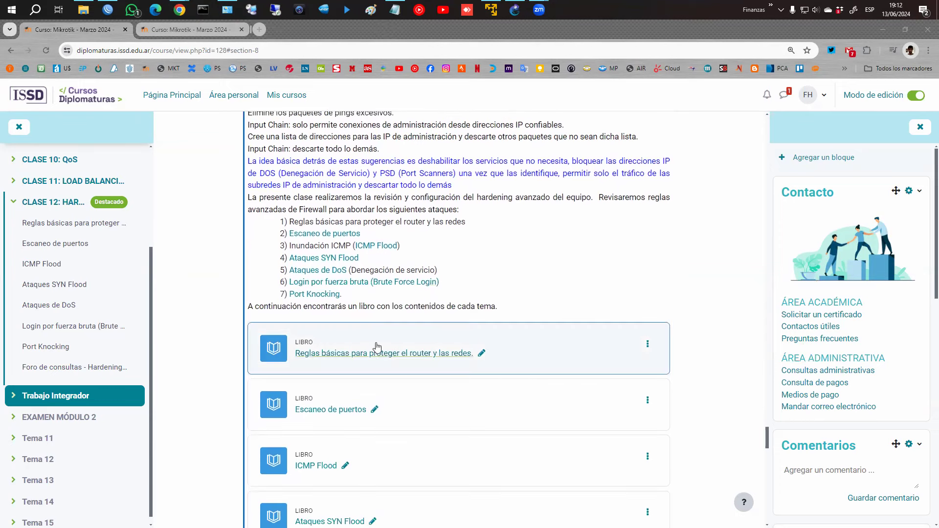
pyautogui.click(407, 365)
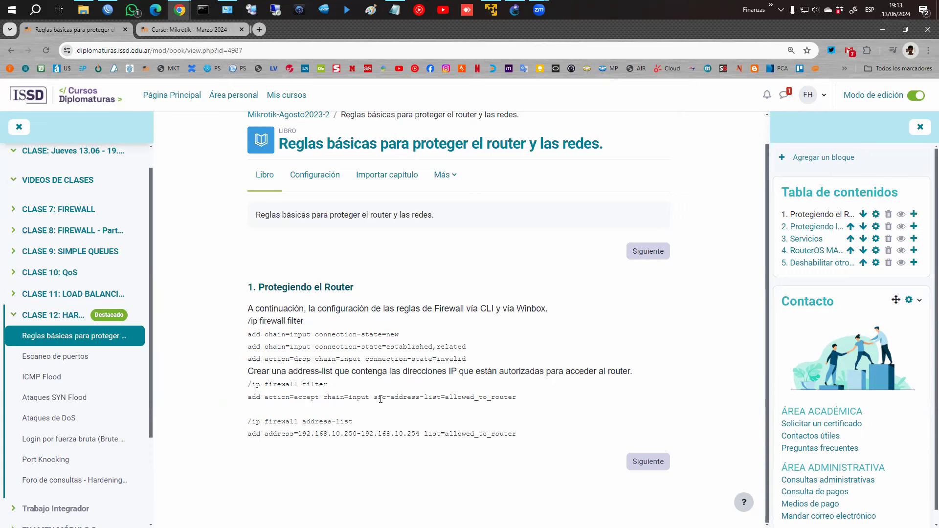
pyautogui.moveTo(381, 399); pyautogui.dragTo(449, 398)
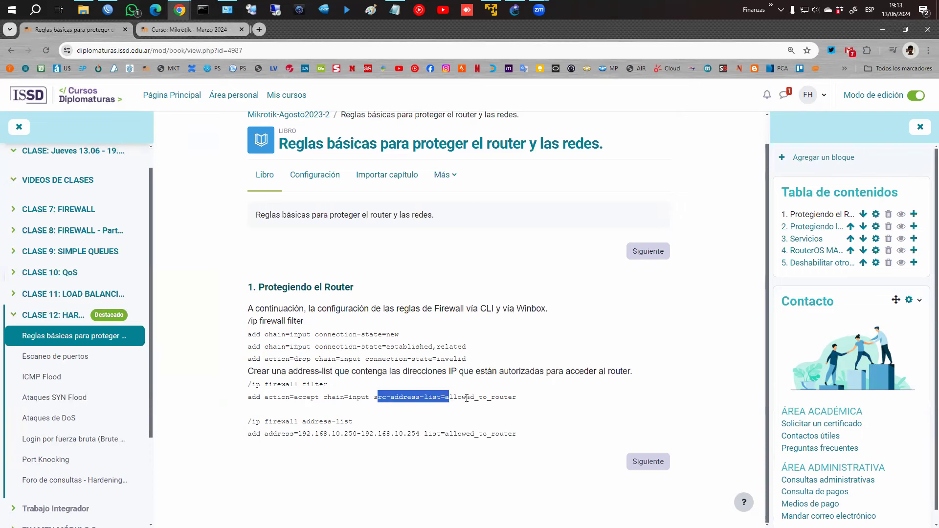
pyautogui.click(458, 397)
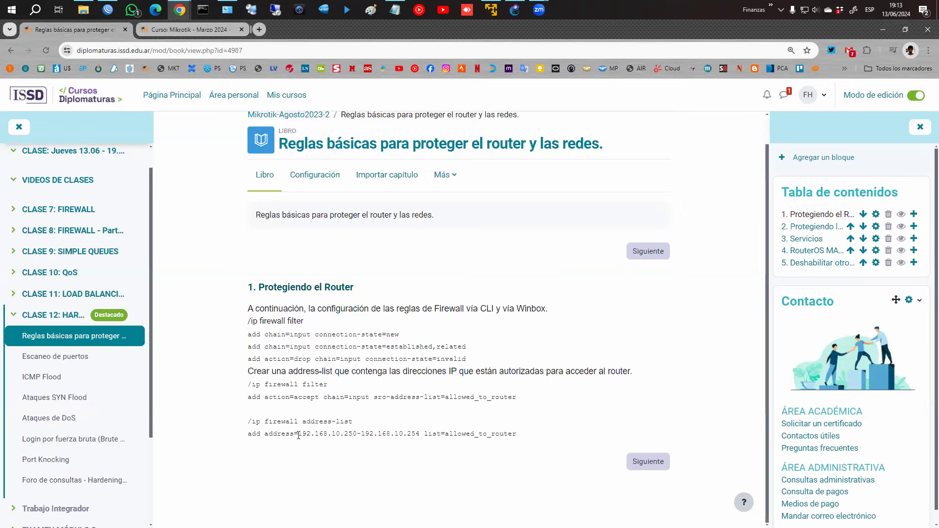
pyautogui.moveTo(298, 434); pyautogui.dragTo(420, 435)
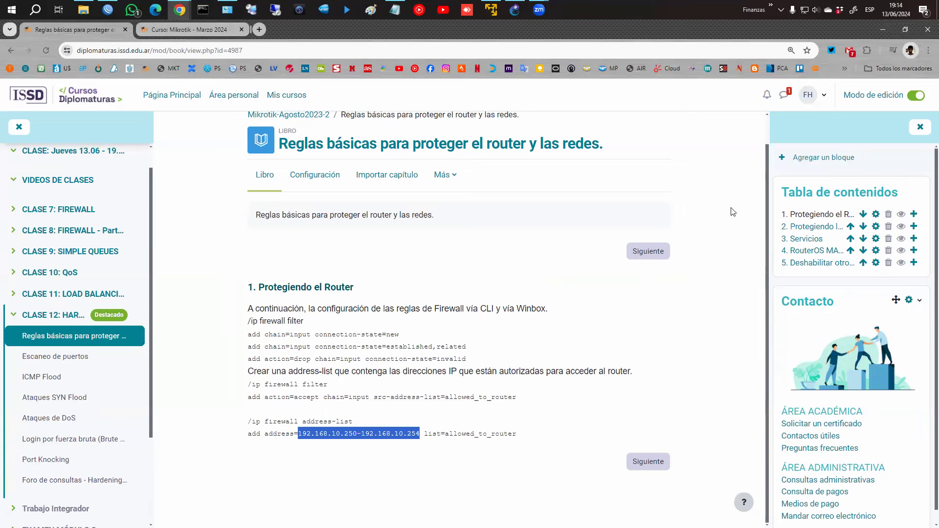
pyautogui.click(514, 9)
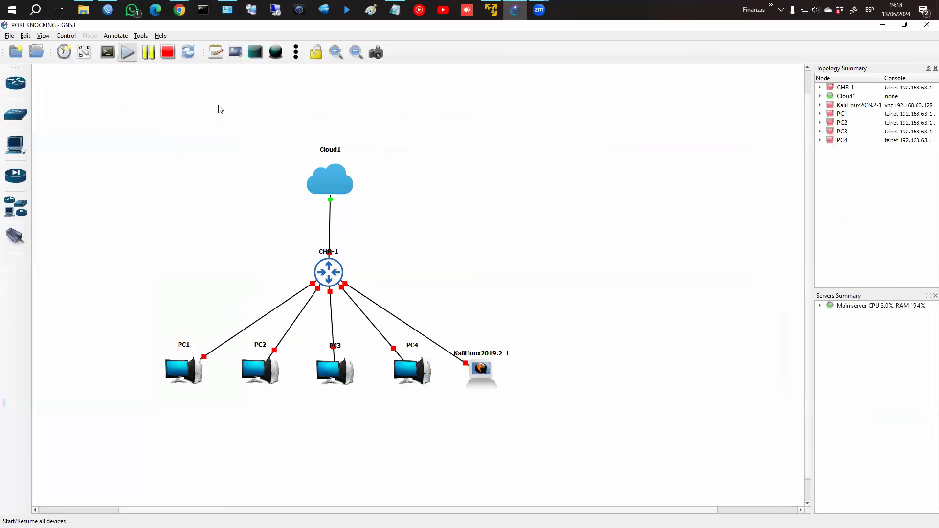
# - Start all GNS3 lab devices and connect Winbox to the router saved as Casa
pyautogui.click(128, 51)
pyautogui.click(504, 292)
pyautogui.click(109, 9)
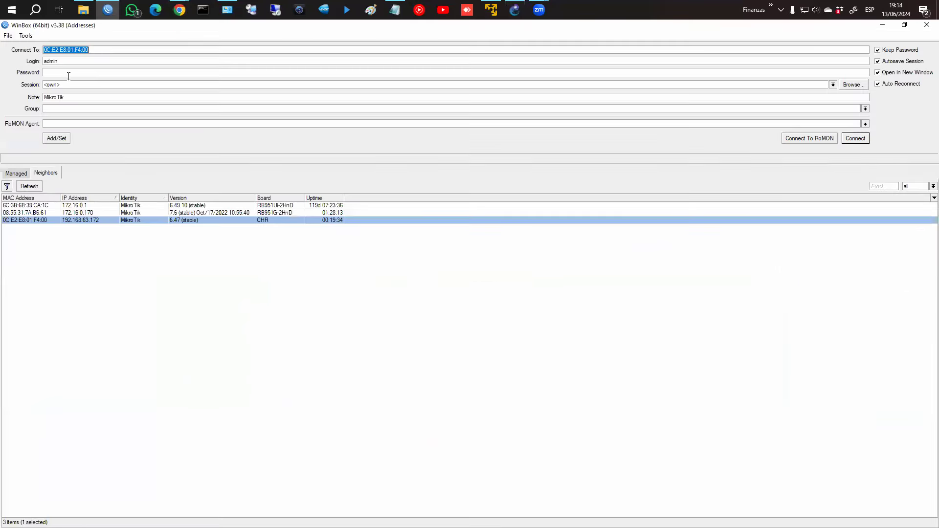
pyautogui.click(16, 173)
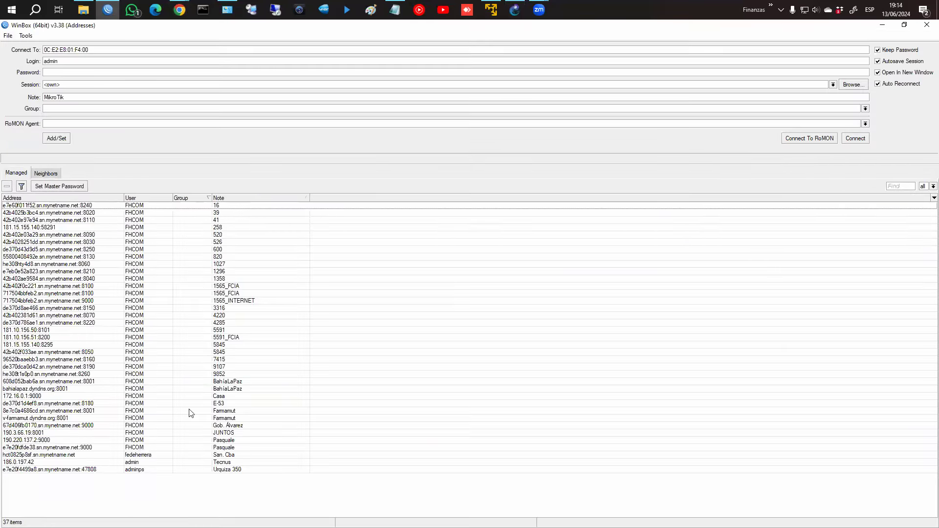
pyautogui.doubleClick(211, 396)
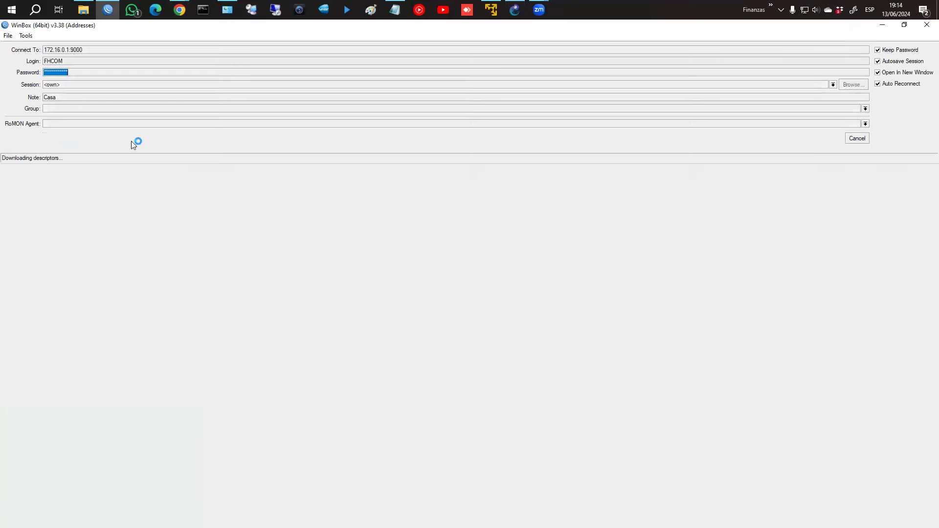
# - Check in IP > Services that the winbox service uses port 9000
pyautogui.click(48, 162)
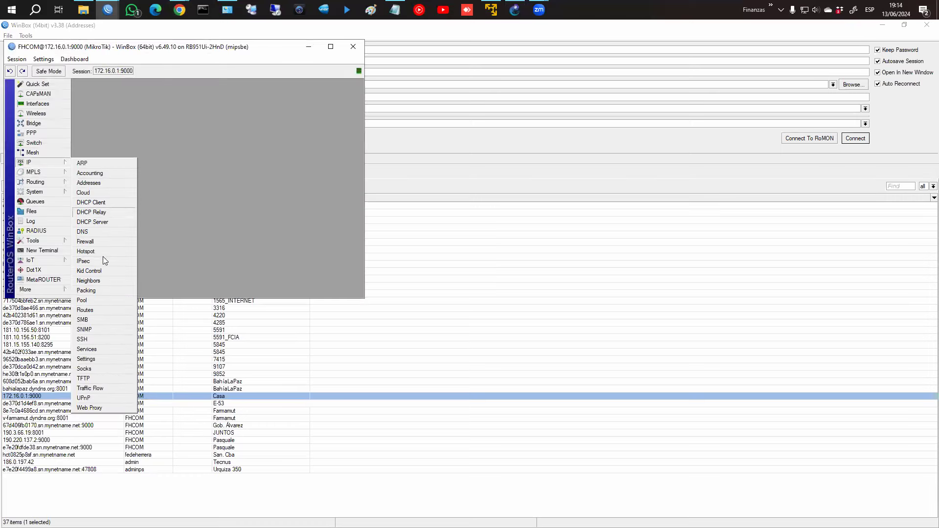
pyautogui.click(88, 350)
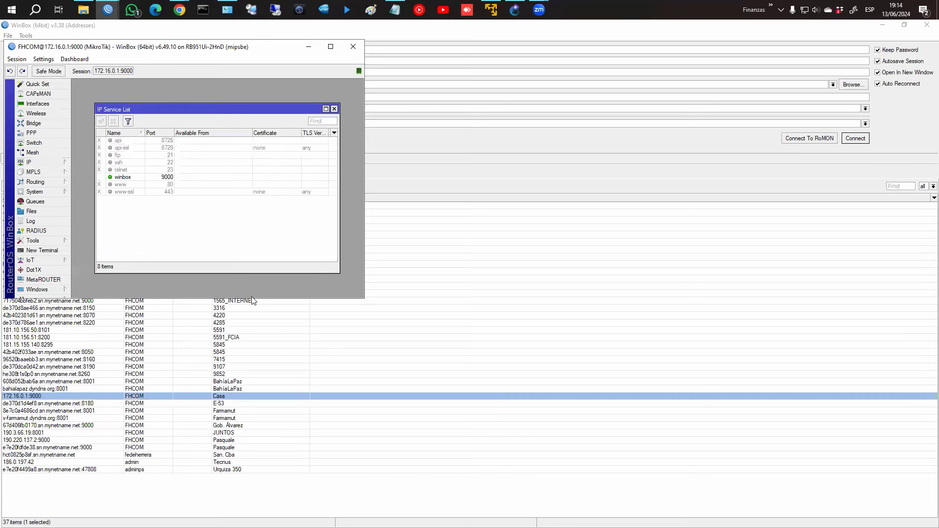
pyautogui.doubleClick(132, 177)
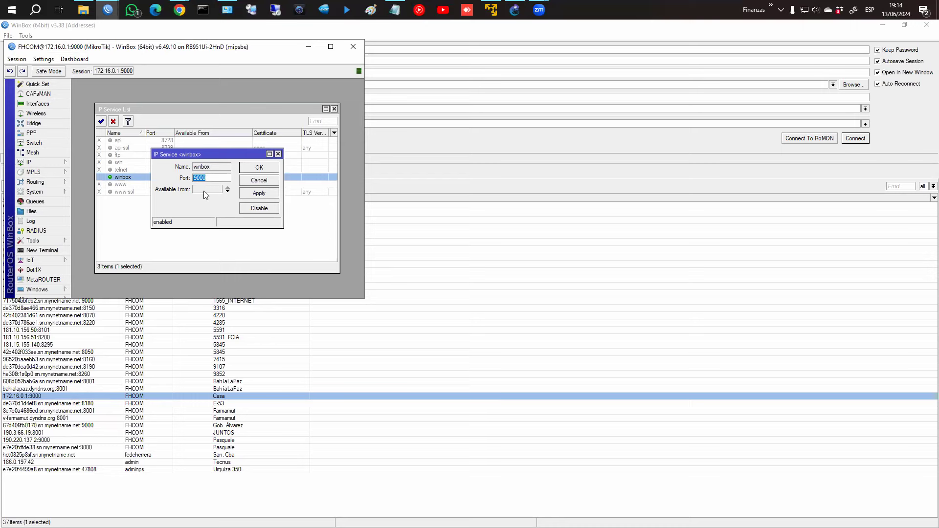
pyautogui.click(252, 181)
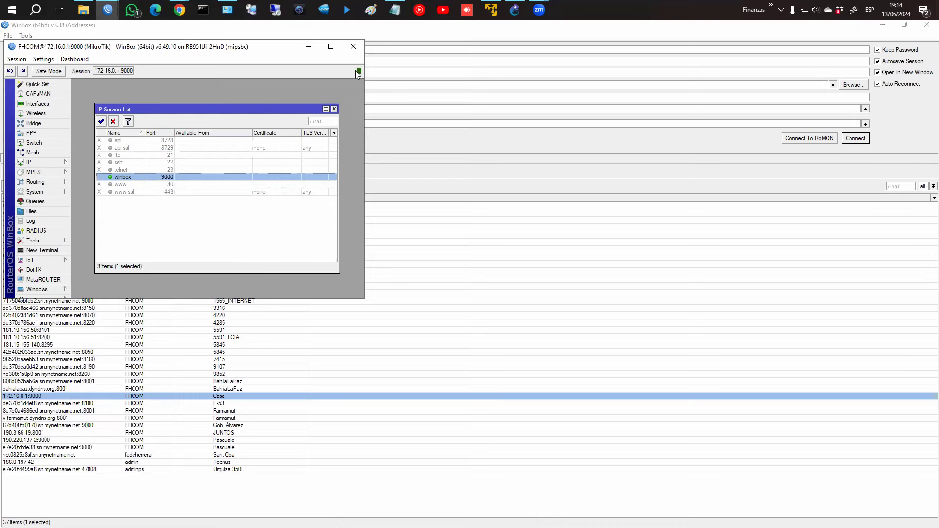
# - Close Winbox and advance the Moodle book to its next chapter
pyautogui.click(354, 46)
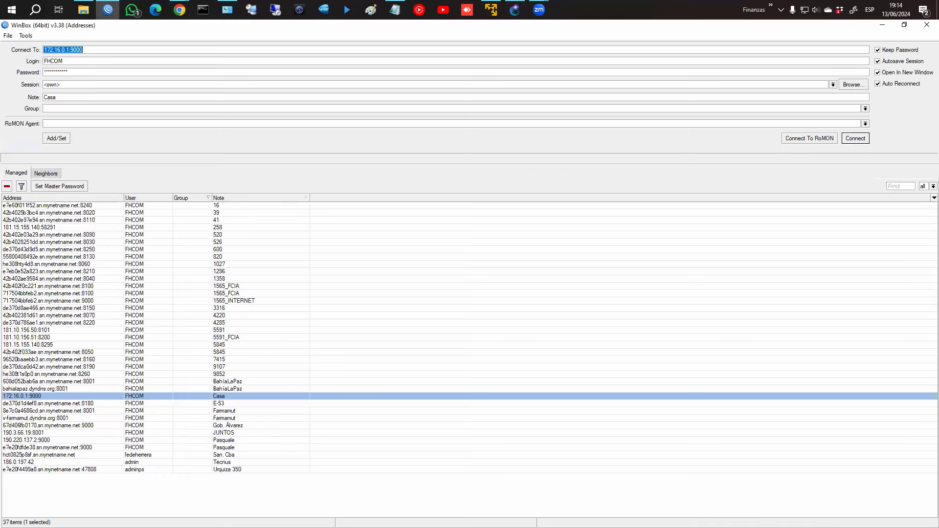
pyautogui.click(925, 27)
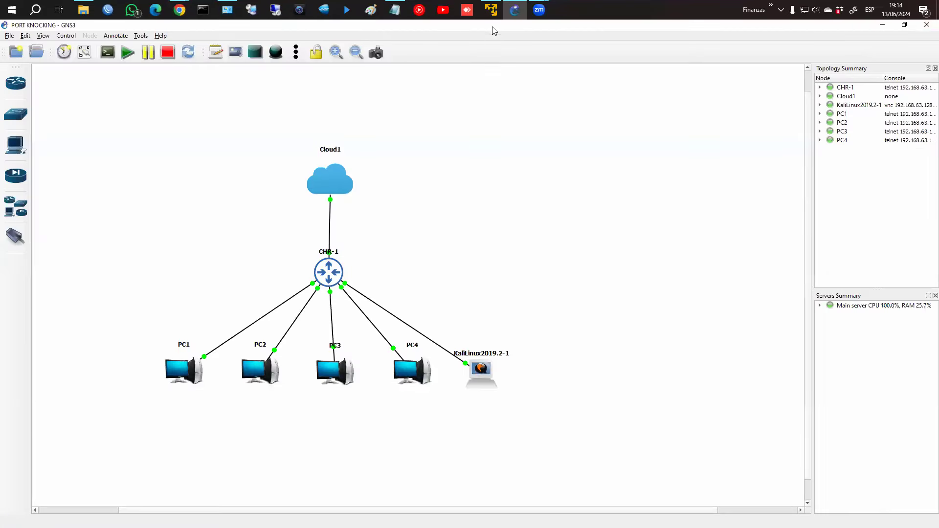
pyautogui.moveTo(179, 9)
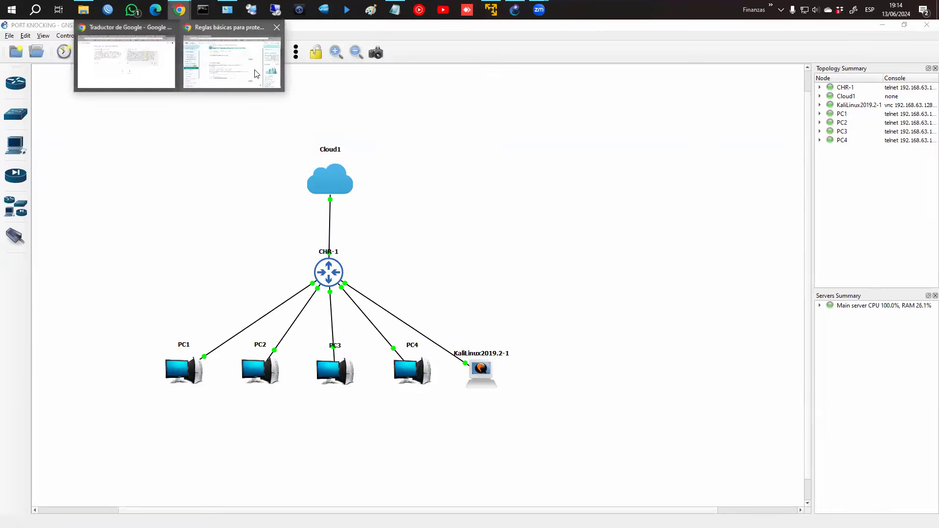
pyautogui.click(228, 66)
pyautogui.click(648, 461)
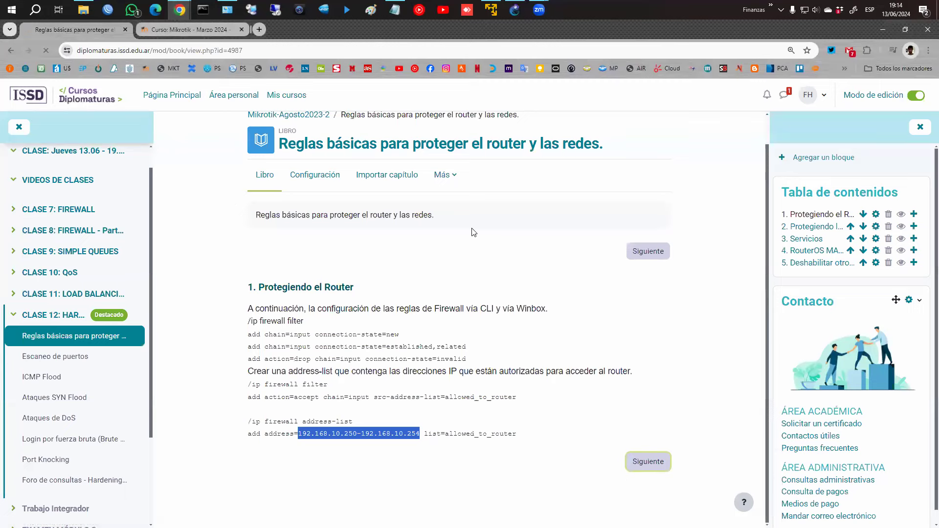
# - Highlight the chapter's introductory rule descriptions and the invalid-connections rule text
pyautogui.scroll(-4, 391, 215)
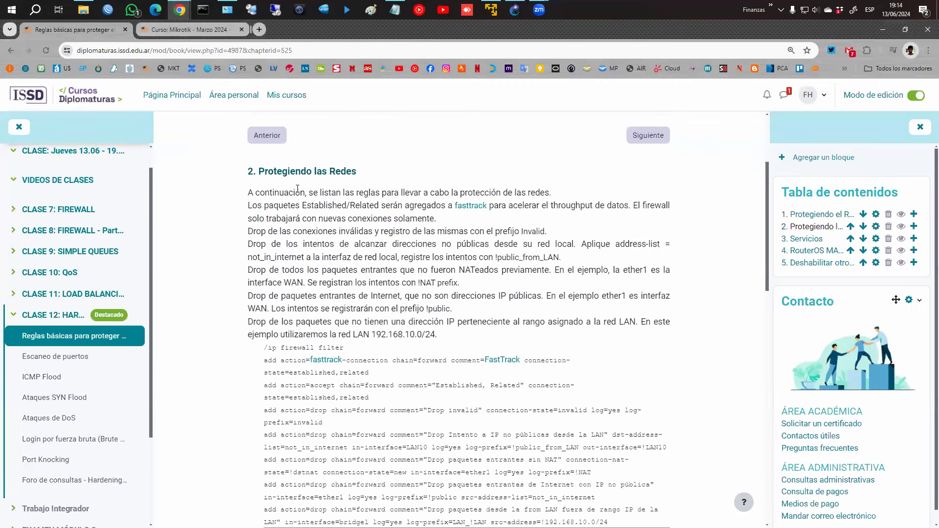
pyautogui.moveTo(249, 193); pyautogui.dragTo(470, 337)
pyautogui.scroll(-4, 470, 336)
pyautogui.scroll(3, 490, 274)
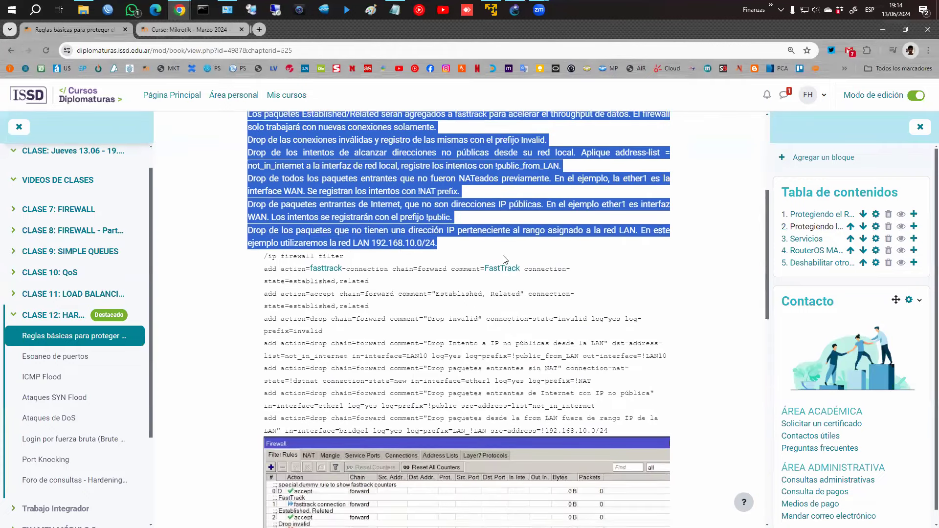
pyautogui.click(349, 154)
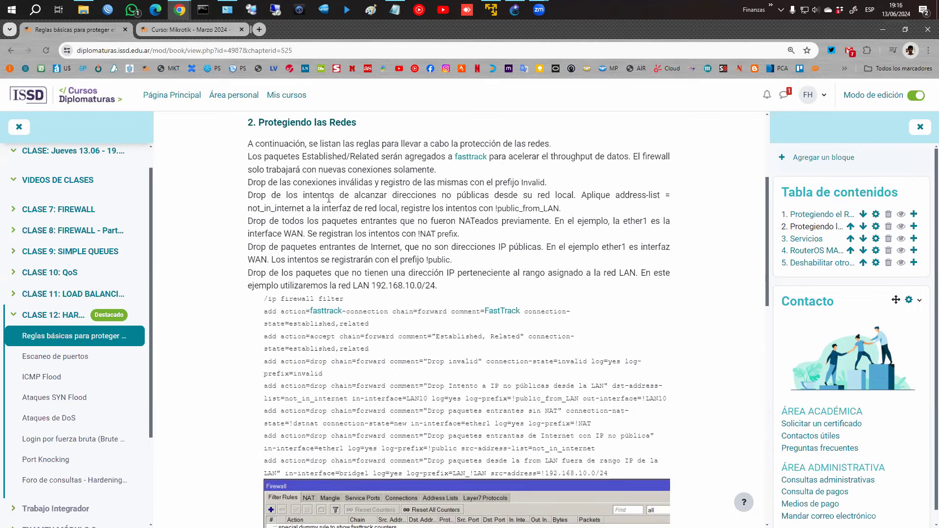
pyautogui.moveTo(383, 182); pyautogui.dragTo(548, 184)
pyautogui.click(345, 200)
# - Highlight the drop-invalid sentence, its Invalid log prefix, and the !public_from_LAN prefix
pyautogui.scroll(1, 504, 178)
pyautogui.scroll(-4, 470, 186)
pyautogui.scroll(2, 447, 190)
pyautogui.scroll(3, 447, 190)
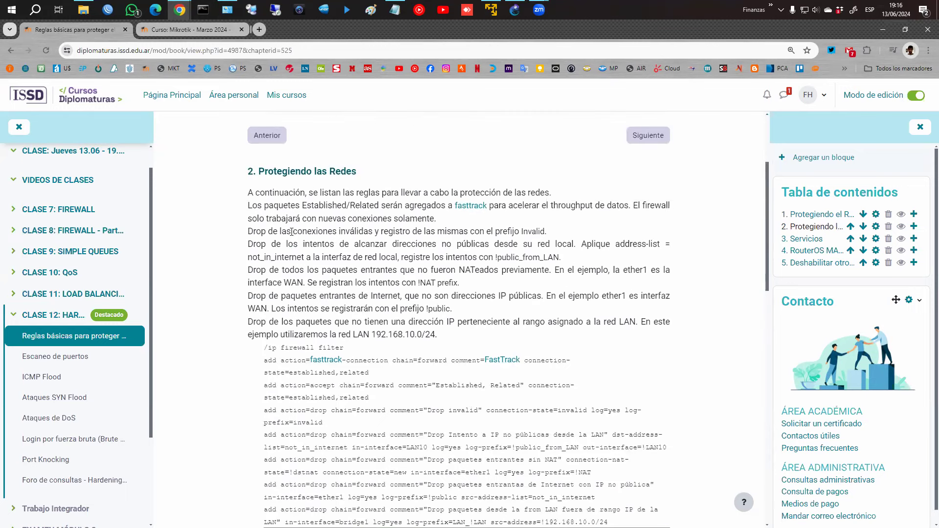
pyautogui.moveTo(248, 232); pyautogui.dragTo(553, 231)
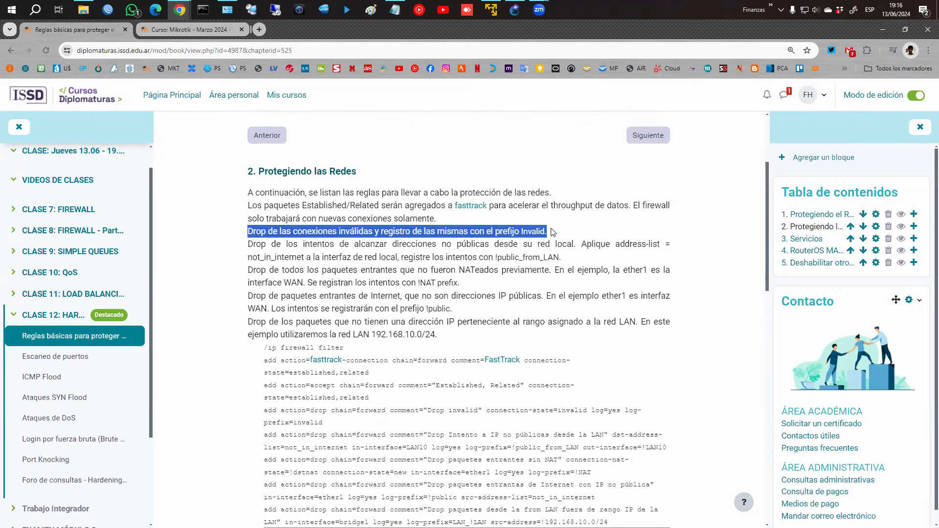
pyautogui.click(552, 232)
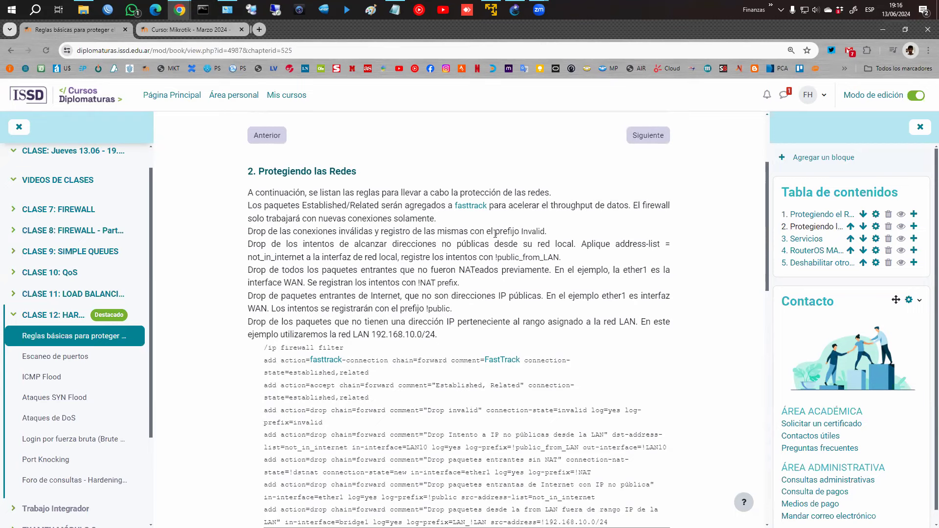
pyautogui.moveTo(520, 232); pyautogui.dragTo(552, 232)
pyautogui.click(497, 256)
pyautogui.doubleClick(496, 256)
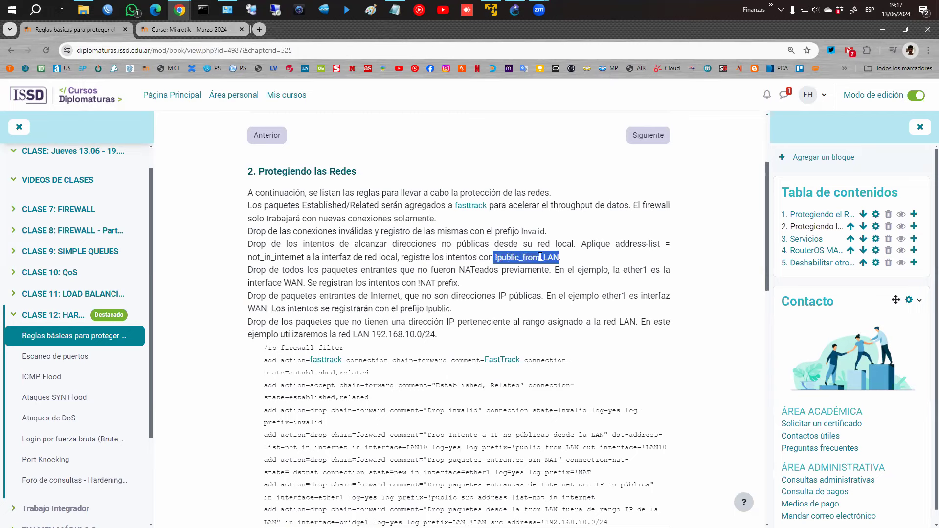
pyautogui.click(562, 256)
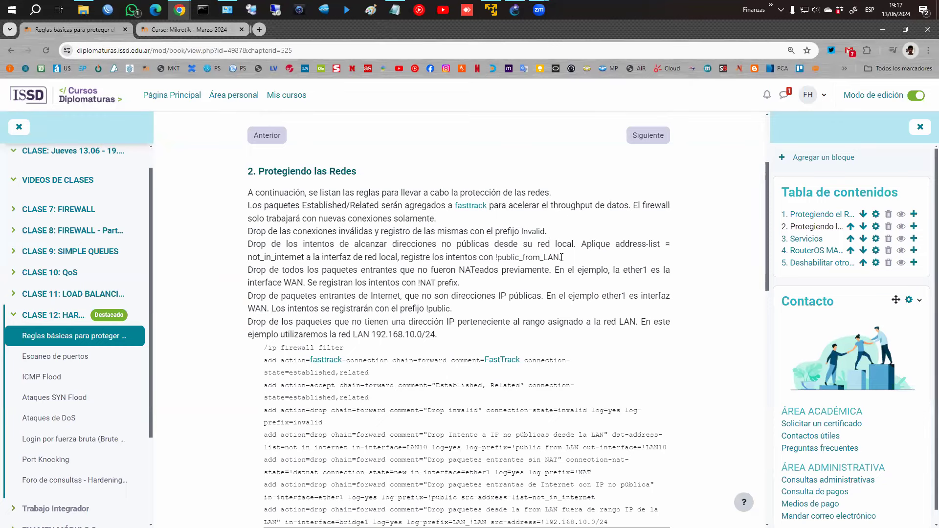
# - Point out the ! prefixes, the non-public Internet drop rule, and the 192.168.10.0/24 LAN range
pyautogui.scroll(-1, 297, 230)
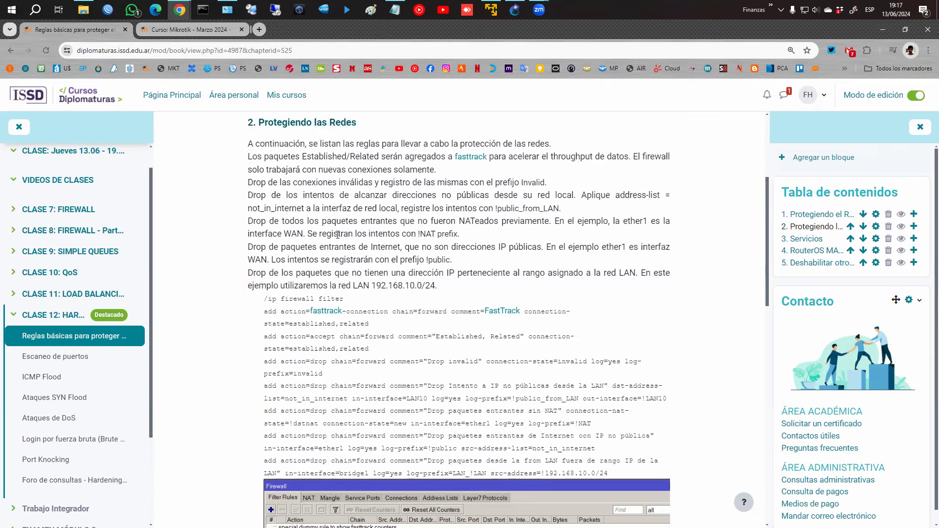
pyautogui.moveTo(416, 234); pyautogui.dragTo(421, 234)
pyautogui.click(467, 238)
pyautogui.moveTo(250, 244); pyautogui.dragTo(540, 261)
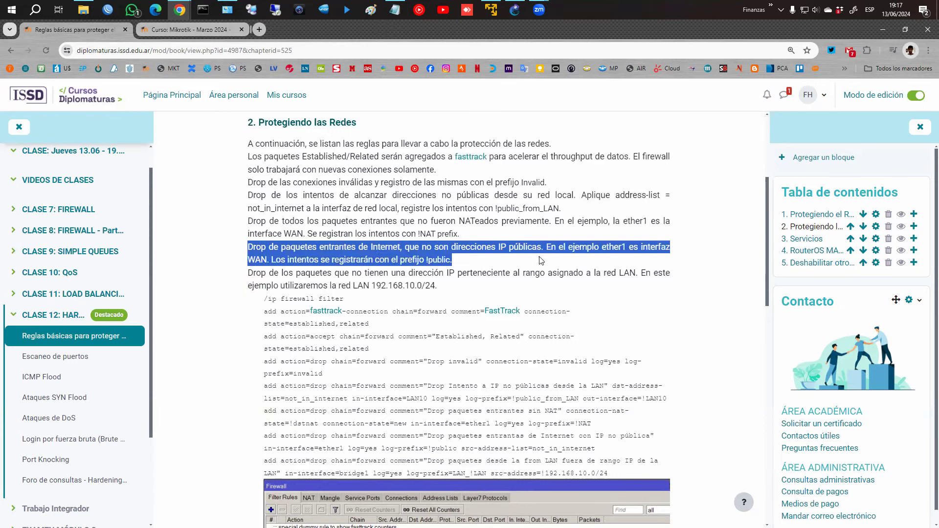
pyautogui.click(429, 259)
pyautogui.moveTo(425, 260); pyautogui.dragTo(429, 260)
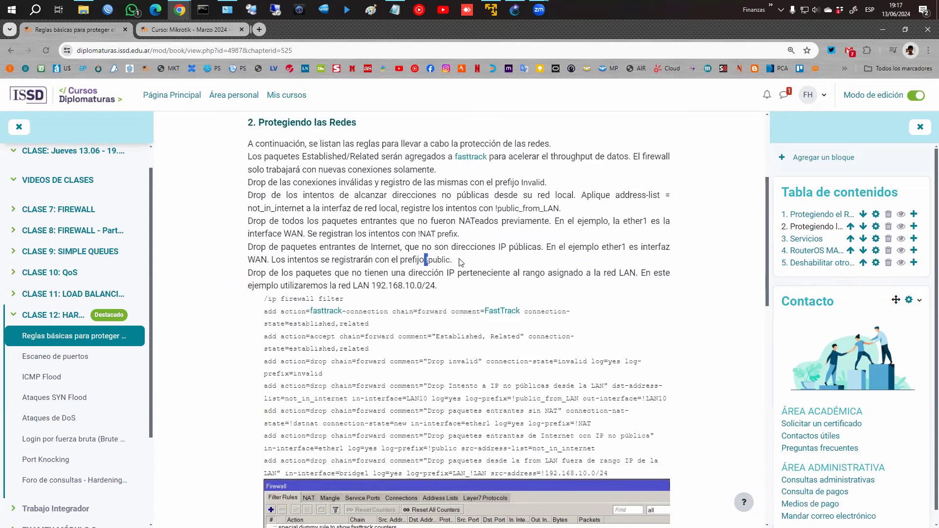
pyautogui.scroll(-1, 439, 260)
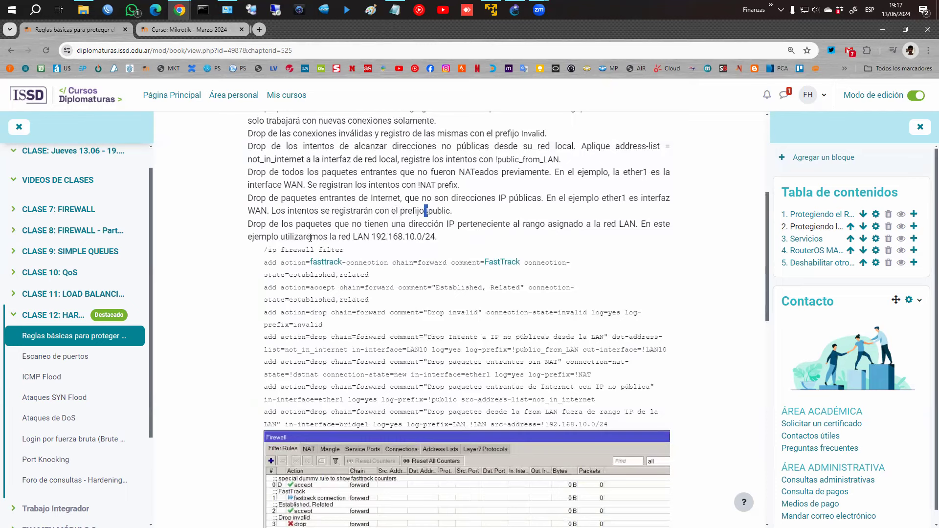
pyautogui.moveTo(386, 236); pyautogui.dragTo(474, 237)
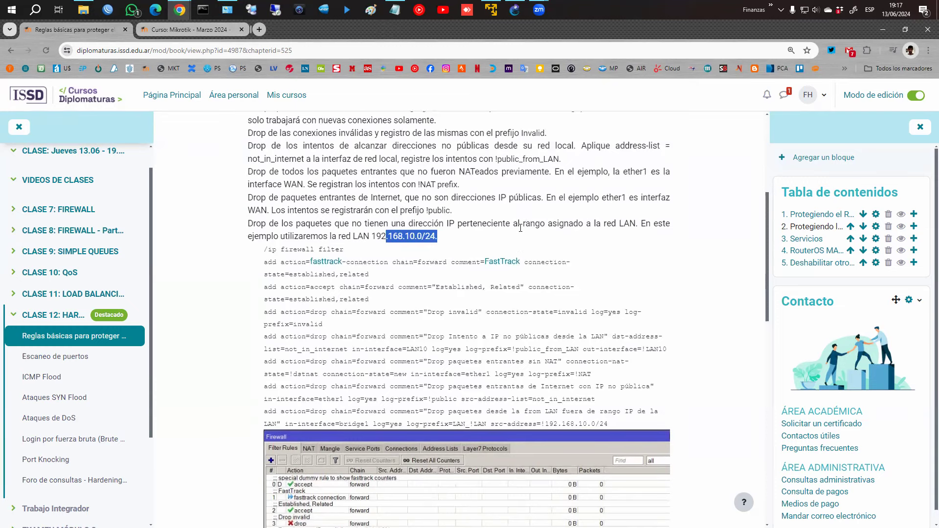
# - Select the not_in_internet /ip firewall address-list code and scroll to the 15-entry Address Lists capture
pyautogui.scroll(-7, 520, 230)
pyautogui.scroll(-2, 519, 237)
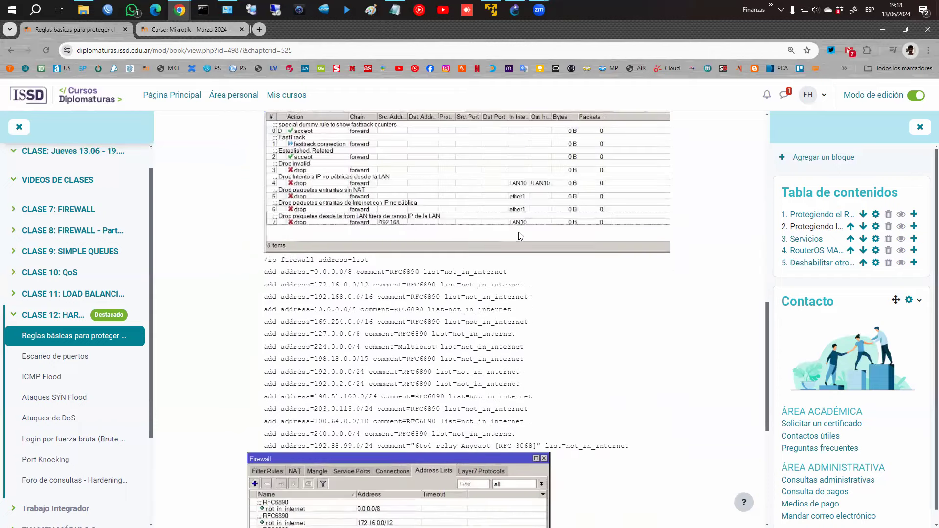
pyautogui.scroll(4, 515, 247)
pyautogui.scroll(4, 514, 246)
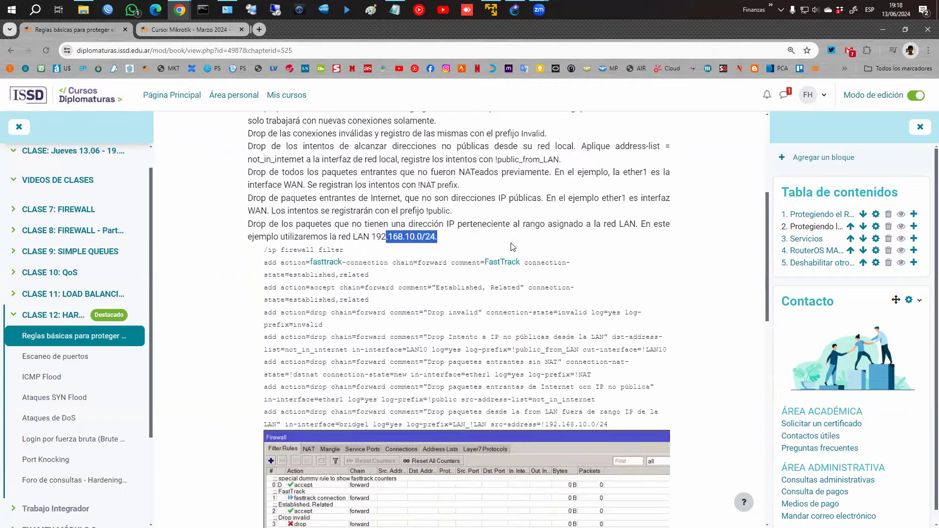
pyautogui.scroll(1, 467, 169)
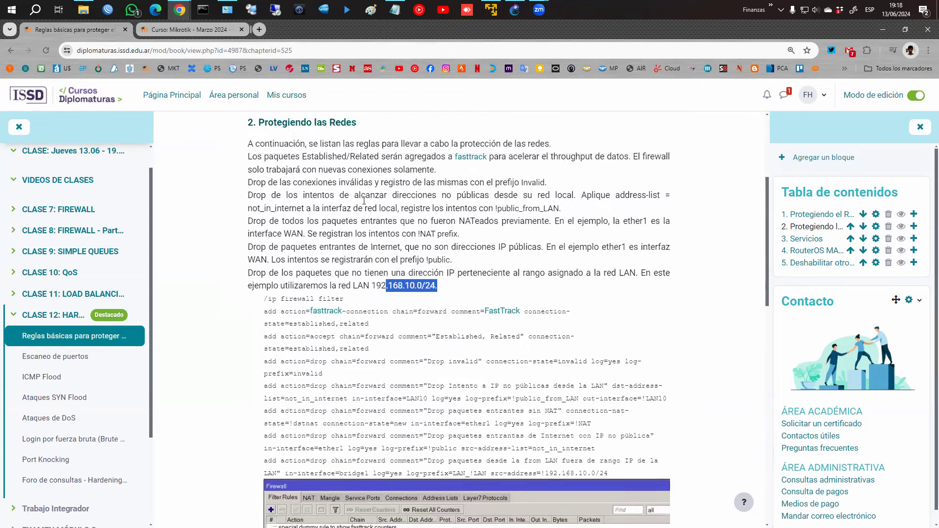
pyautogui.moveTo(261, 209); pyautogui.dragTo(304, 209)
pyautogui.scroll(-3, 527, 240)
pyautogui.scroll(-10, 528, 240)
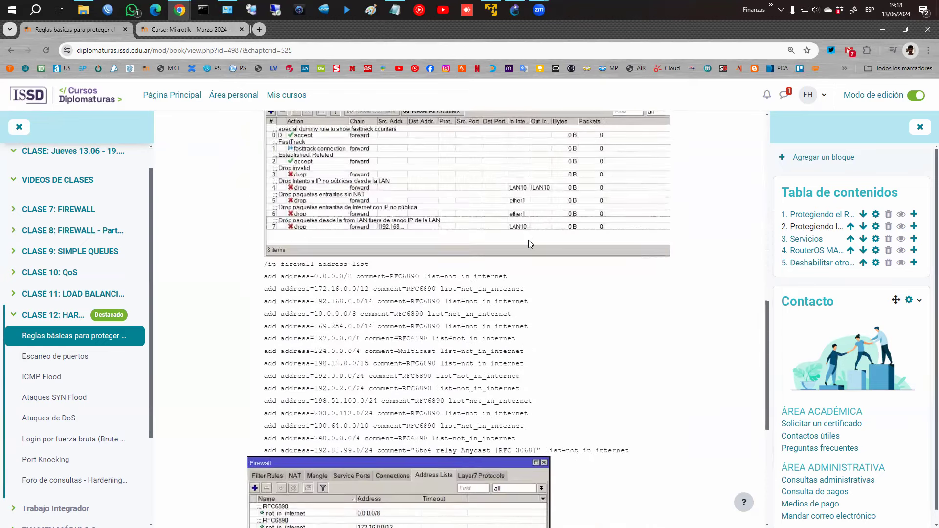
pyautogui.scroll(3, 423, 279)
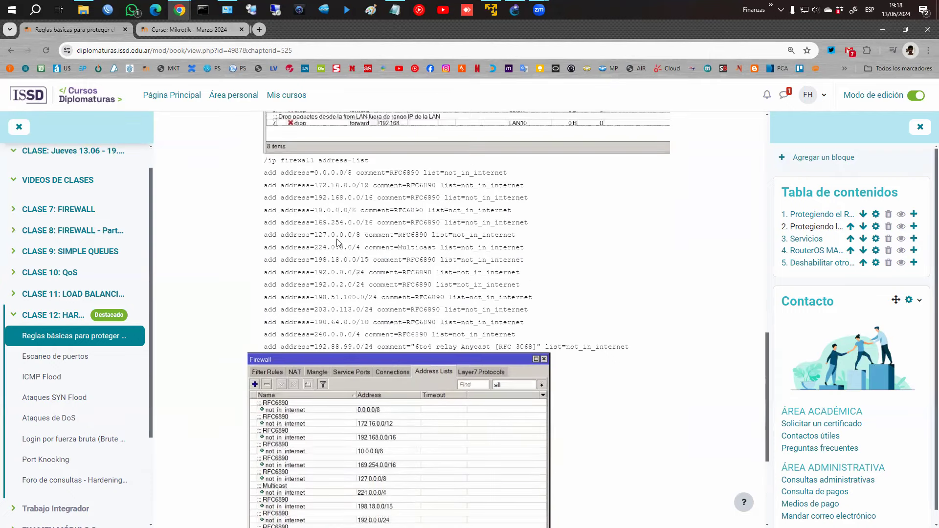
pyautogui.moveTo(268, 160); pyautogui.dragTo(640, 342)
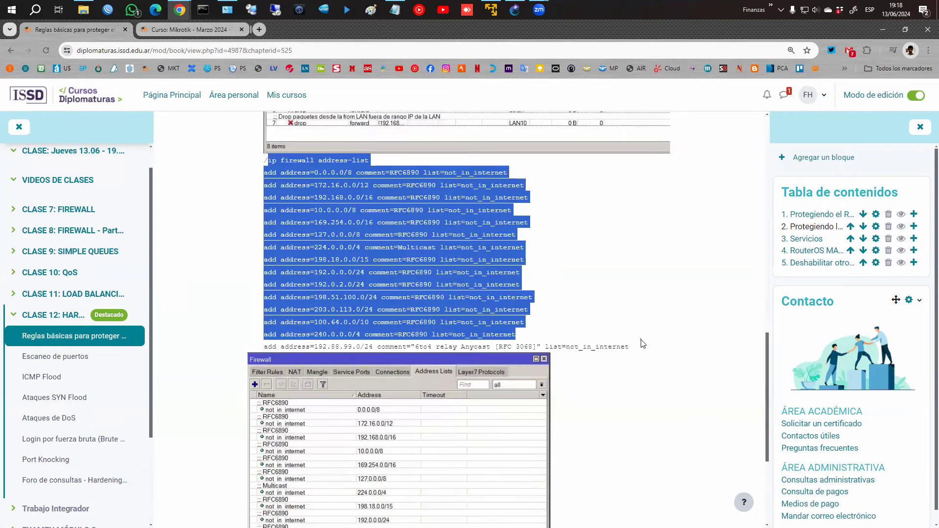
pyautogui.scroll(-4, 468, 310)
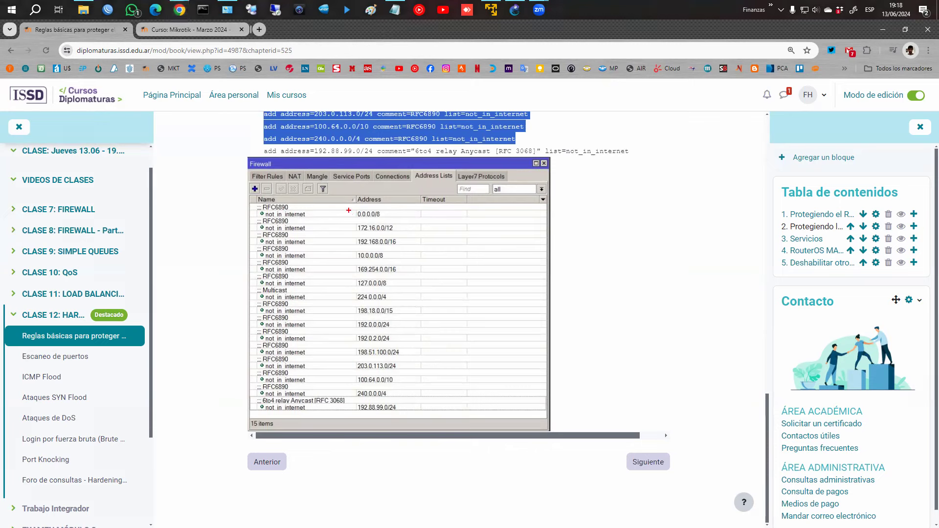
pyautogui.moveTo(348, 207); pyautogui.dragTo(395, 218)
pyautogui.press('Escape')
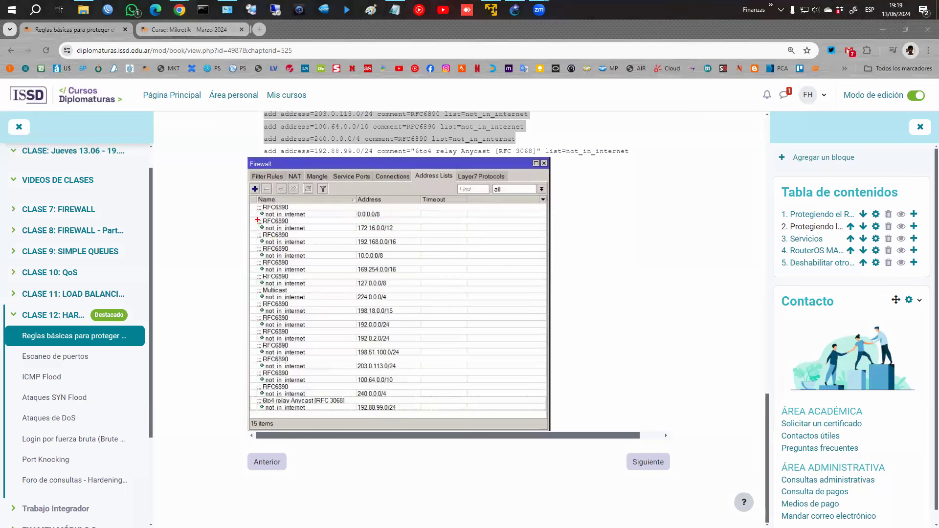
pyautogui.moveTo(258, 220); pyautogui.dragTo(426, 261)
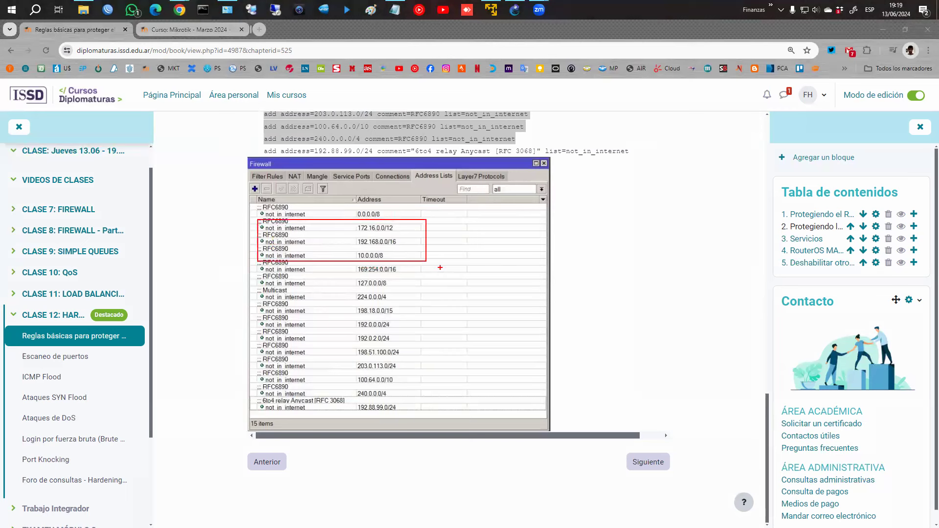
pyautogui.press('Escape')
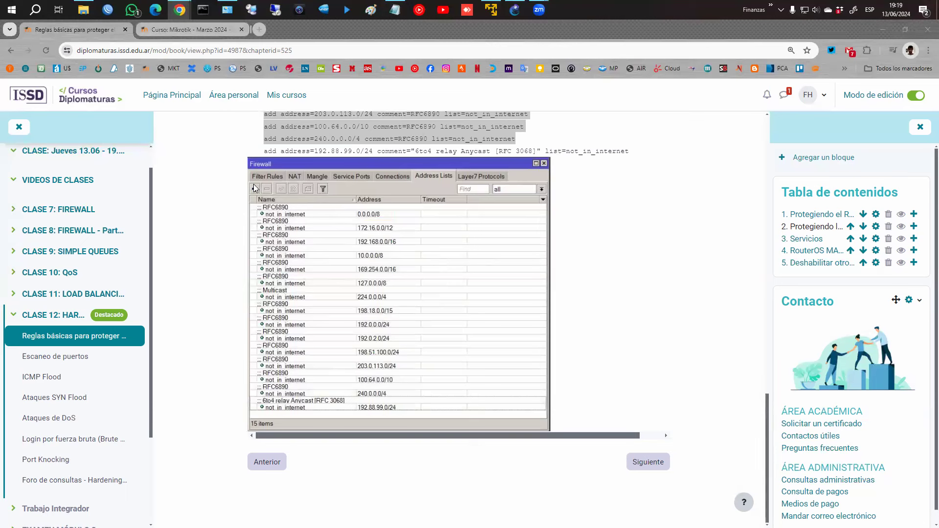
pyautogui.moveTo(261, 206); pyautogui.dragTo(396, 220)
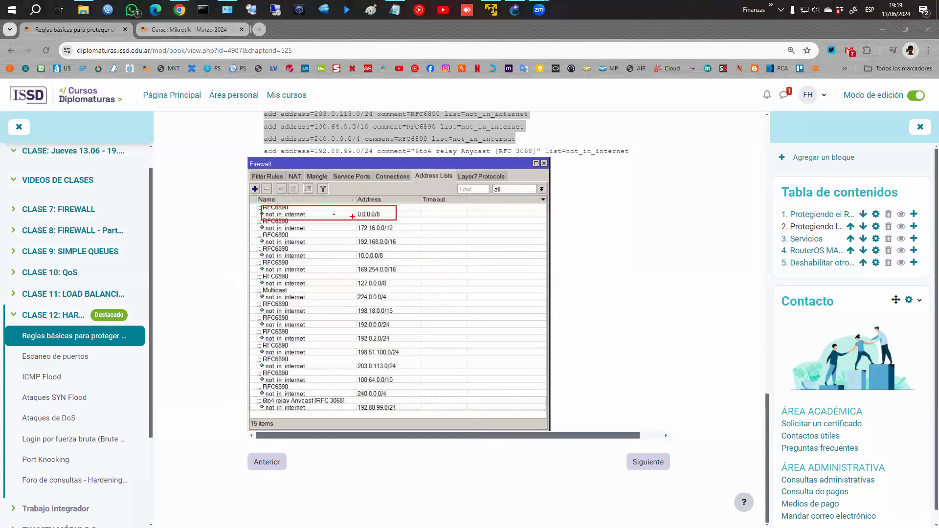
pyautogui.moveTo(349, 226)
pyautogui.mouseDown()
pyautogui.moveTo(378, 256)
pyautogui.moveTo(412, 259)
pyautogui.mouseUp()
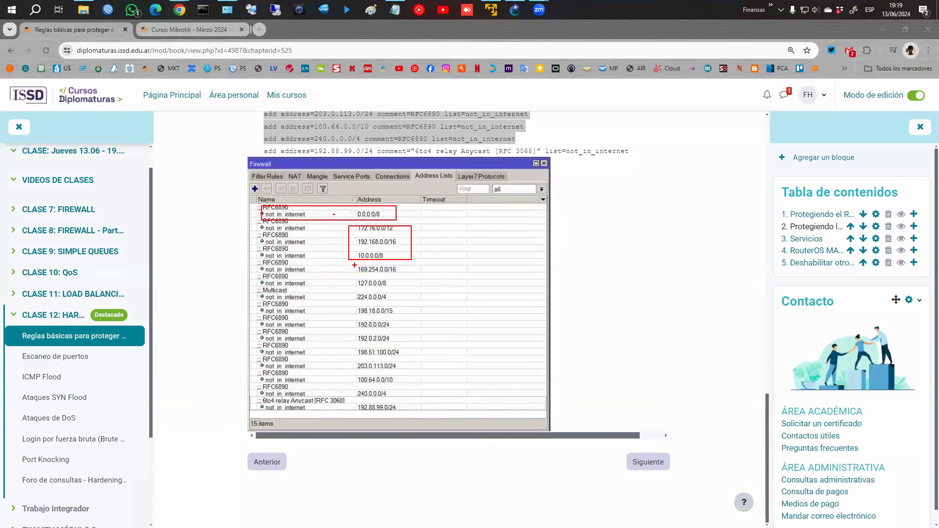
pyautogui.moveTo(353, 276); pyautogui.dragTo(398, 286)
pyautogui.moveTo(354, 263); pyautogui.dragTo(407, 277)
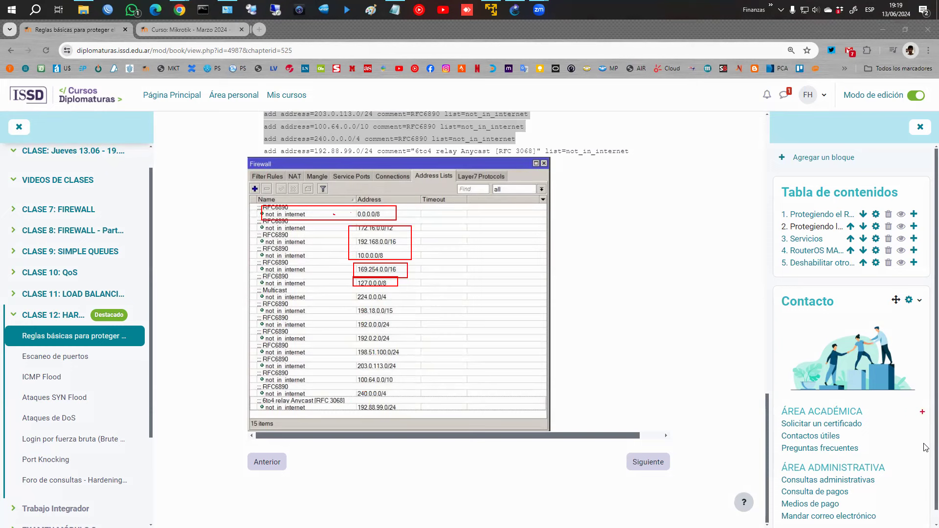
pyautogui.press('Escape')
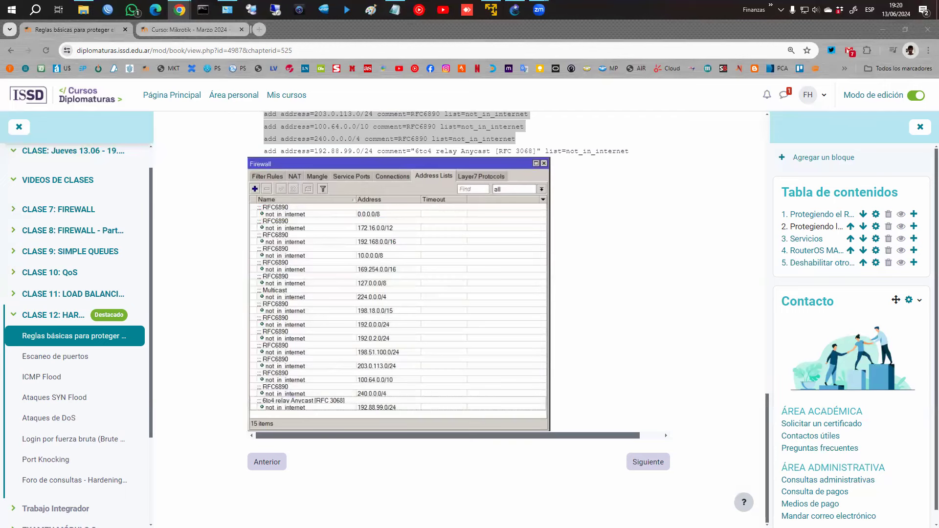
# - Scroll to the '2. Protegiendo las Redes' code block and highlight its /ip firewall filter line
pyautogui.scroll(15, 537, 234)
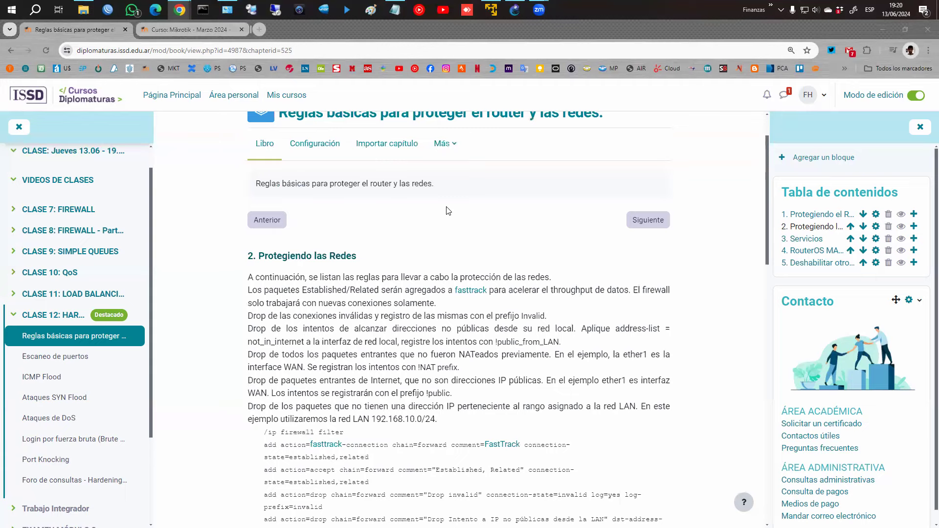
pyautogui.scroll(-3, 391, 252)
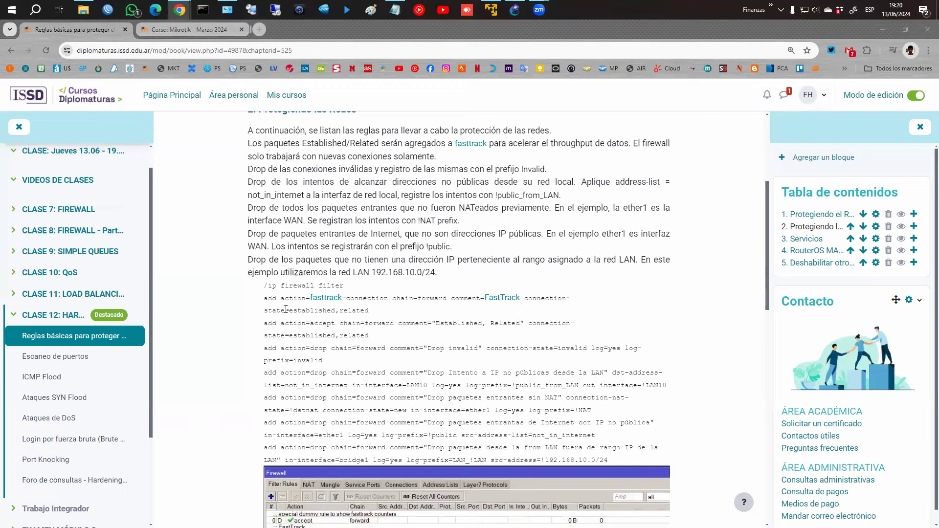
pyautogui.moveTo(264, 286); pyautogui.dragTo(361, 293)
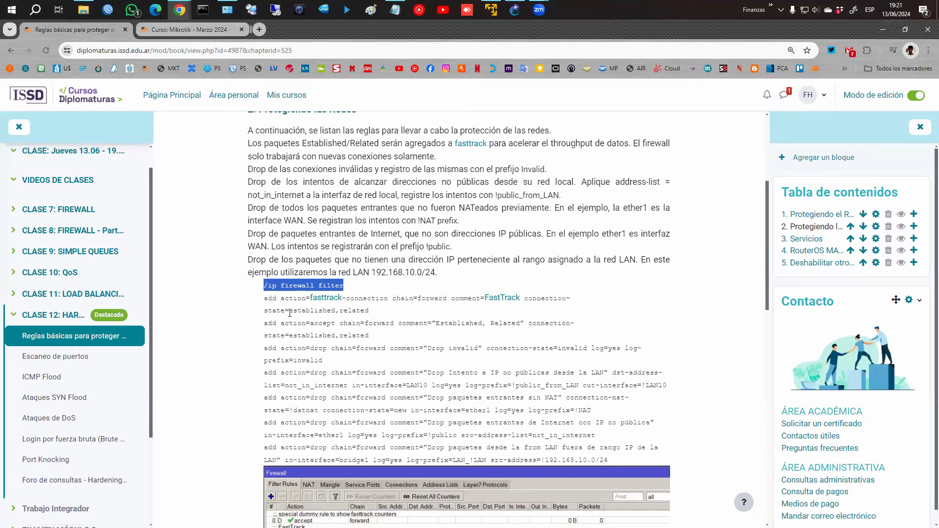
pyautogui.moveTo(520, 298); pyautogui.dragTo(527, 300)
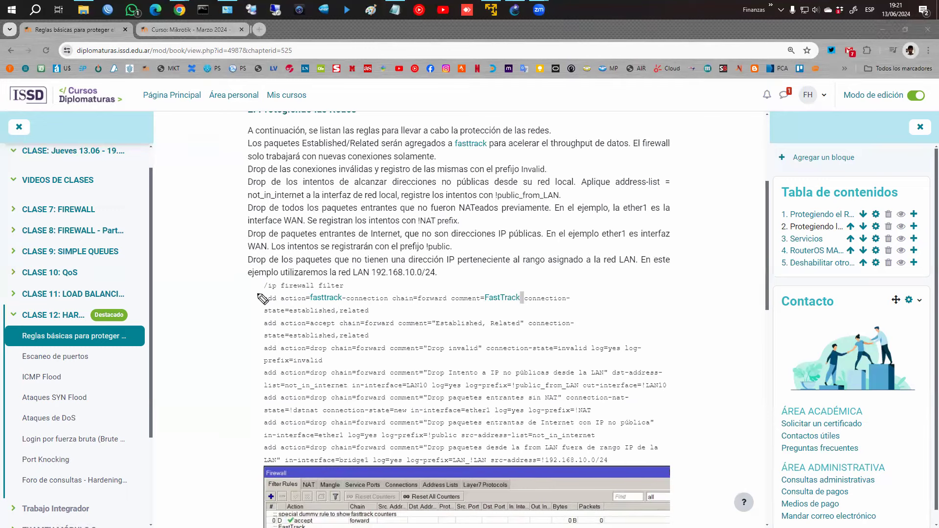
# - Bracket the first two rules in red, underline fasttrack-connection, and write TCP/UDP beside it
pyautogui.moveTo(264, 293)
pyautogui.mouseDown()
pyautogui.moveTo(256, 337)
pyautogui.moveTo(333, 324)
pyautogui.mouseUp()
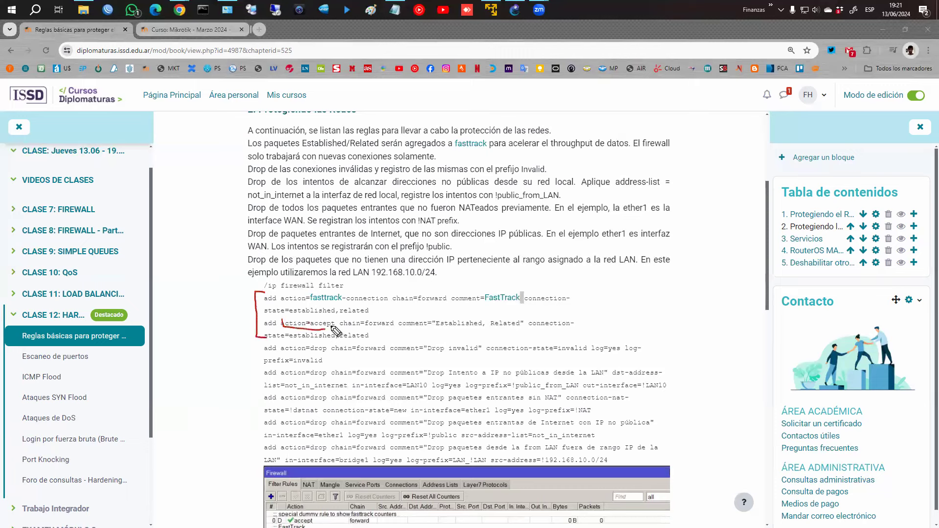
pyautogui.moveTo(277, 299); pyautogui.dragTo(394, 298)
pyautogui.moveTo(598, 291)
pyautogui.mouseDown()
pyautogui.moveTo(596, 304)
pyautogui.moveTo(604, 290)
pyautogui.moveTo(619, 312)
pyautogui.moveTo(656, 296)
pyautogui.mouseUp()
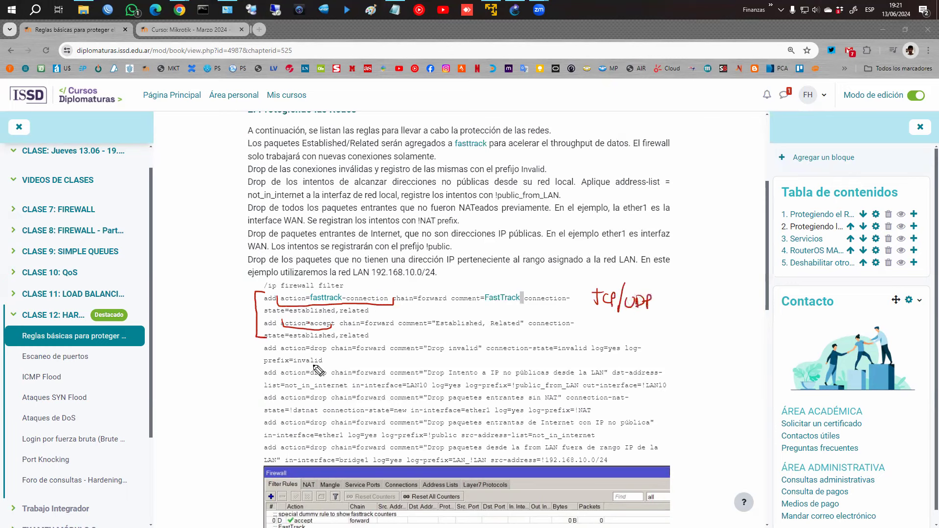
# - Tick the FastTrack and drop-invalid sentences; underline action=drop, connection-state=invalid and log=yes
pyautogui.moveTo(447, 157); pyautogui.dragTo(467, 147)
pyautogui.moveTo(547, 168); pyautogui.dragTo(571, 152)
pyautogui.moveTo(281, 352); pyautogui.dragTo(327, 352)
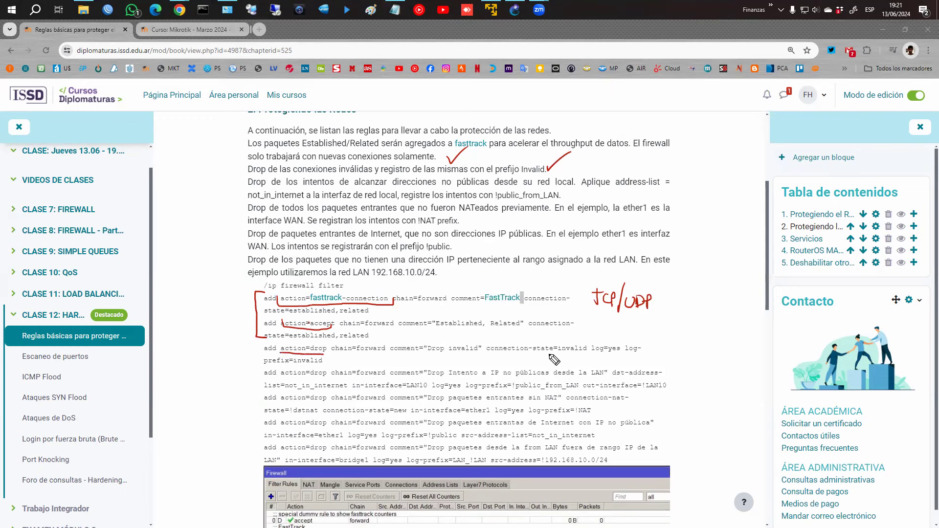
pyautogui.moveTo(550, 355); pyautogui.dragTo(627, 358)
pyautogui.moveTo(677, 313)
pyautogui.mouseDown()
pyautogui.moveTo(679, 323)
pyautogui.moveTo(694, 305)
pyautogui.moveTo(703, 324)
pyautogui.moveTo(716, 323)
pyautogui.moveTo(713, 337)
pyautogui.mouseUp()
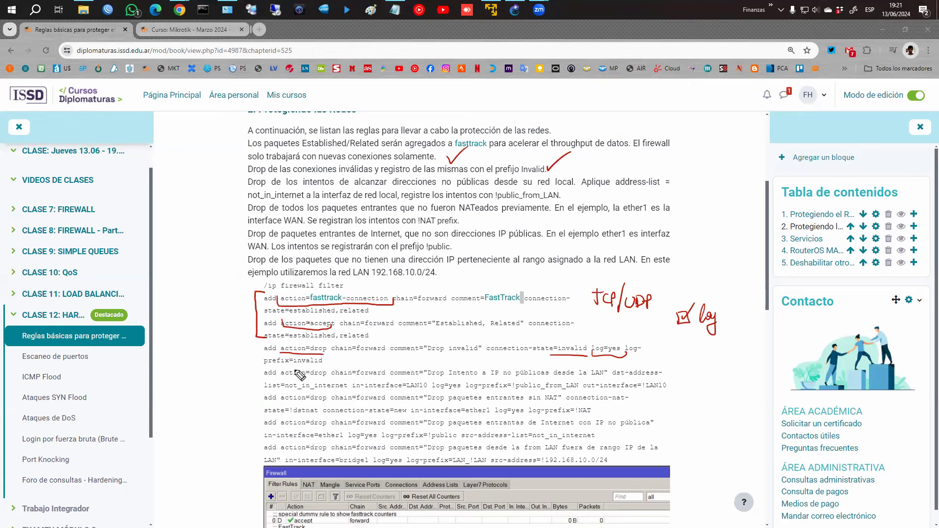
# - Underline action=drop, not_in_internet (arrowed to an RFC 6890 note), in-interface=LAN10, !public_from_LAN and !LAN10
pyautogui.moveTo(295, 364); pyautogui.dragTo(324, 364)
pyautogui.moveTo(281, 376); pyautogui.dragTo(335, 385)
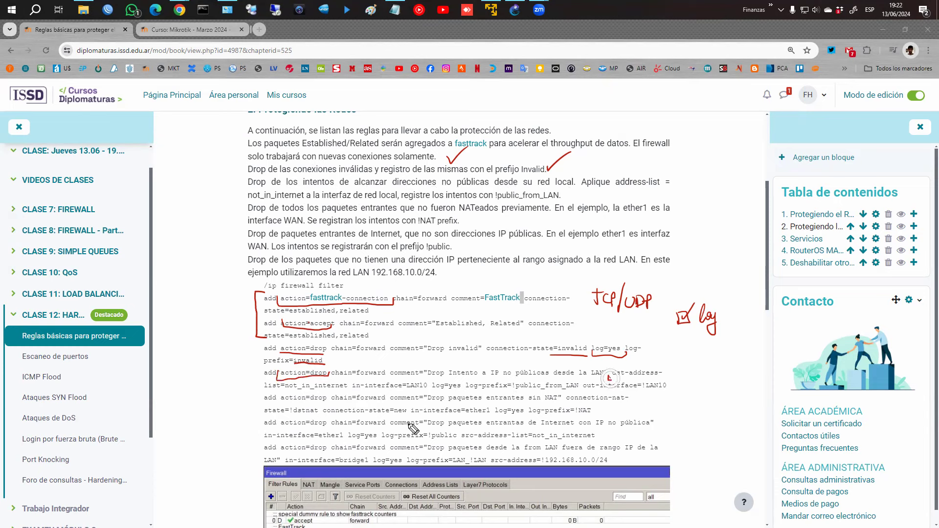
pyautogui.moveTo(264, 390); pyautogui.dragTo(350, 389)
pyautogui.moveTo(263, 393)
pyautogui.mouseDown()
pyautogui.moveTo(241, 477)
pyautogui.moveTo(251, 469)
pyautogui.moveTo(246, 489)
pyautogui.moveTo(259, 492)
pyautogui.mouseUp()
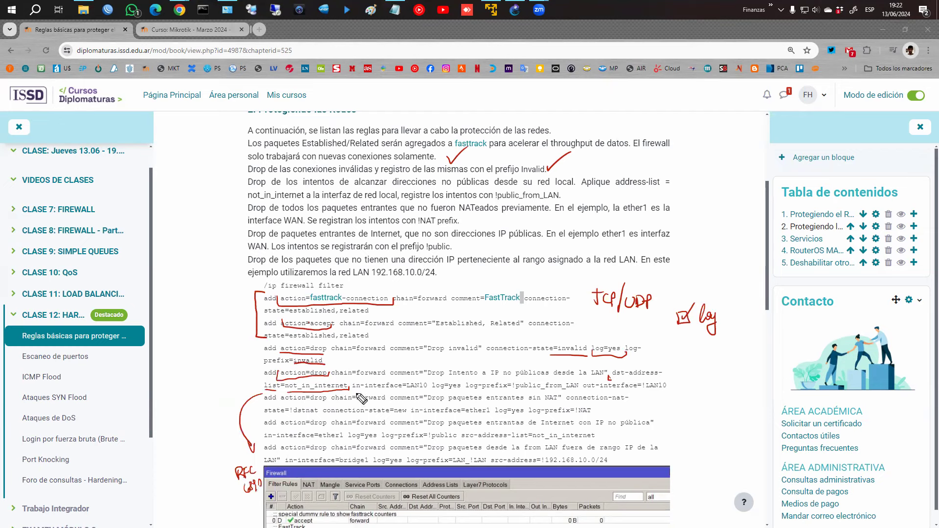
pyautogui.moveTo(353, 389); pyautogui.dragTo(427, 389)
pyautogui.moveTo(514, 392); pyautogui.dragTo(584, 386)
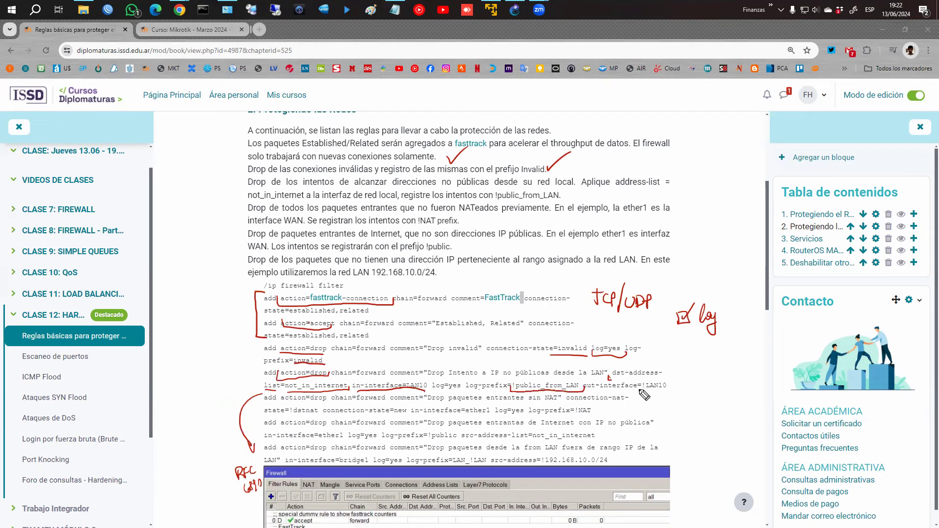
pyautogui.moveTo(641, 386); pyautogui.dragTo(673, 385)
# - Mark chain=forward on the Drop invalid rule and tick the non-public destinations sentence
pyautogui.moveTo(333, 346); pyautogui.dragTo(338, 346)
pyautogui.moveTo(376, 346); pyautogui.dragTo(383, 346)
pyautogui.moveTo(579, 189); pyautogui.dragTo(594, 180)
# - Draw an ISP cloud linked to router box R, with LAN and Cliente links, in the margin
pyautogui.moveTo(707, 106)
pyautogui.mouseDown()
pyautogui.moveTo(707, 128)
pyautogui.moveTo(724, 131)
pyautogui.moveTo(710, 159)
pyautogui.moveTo(733, 130)
pyautogui.moveTo(710, 162)
pyautogui.moveTo(715, 188)
pyautogui.moveTo(692, 221)
pyautogui.moveTo(722, 216)
pyautogui.mouseUp()
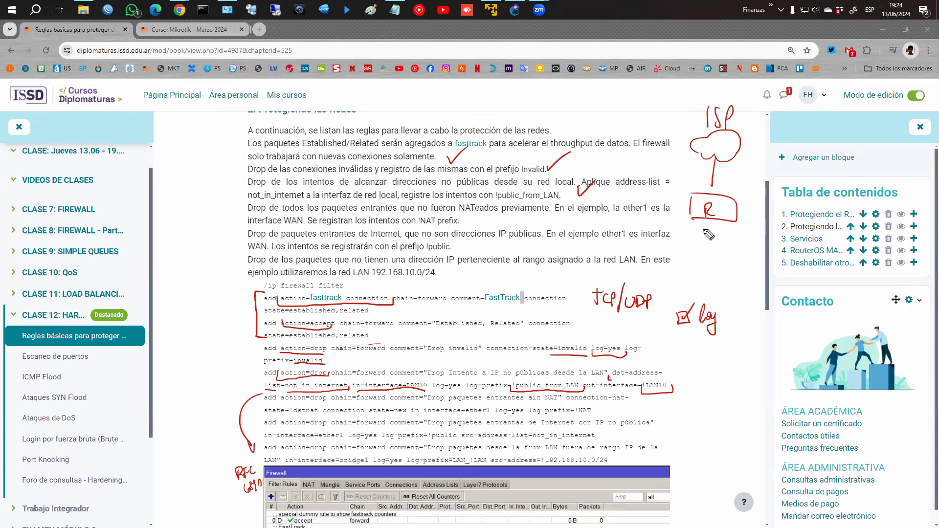
pyautogui.moveTo(693, 218)
pyautogui.mouseDown()
pyautogui.moveTo(675, 259)
pyautogui.moveTo(693, 250)
pyautogui.moveTo(678, 268)
pyautogui.moveTo(685, 237)
pyautogui.moveTo(727, 258)
pyautogui.mouseUp()
pyautogui.moveTo(735, 224)
pyautogui.mouseDown()
pyautogui.moveTo(734, 247)
pyautogui.moveTo(761, 243)
pyautogui.moveTo(727, 259)
pyautogui.moveTo(721, 277)
pyautogui.moveTo(759, 267)
pyautogui.moveTo(770, 274)
pyautogui.moveTo(763, 267)
pyautogui.mouseUp()
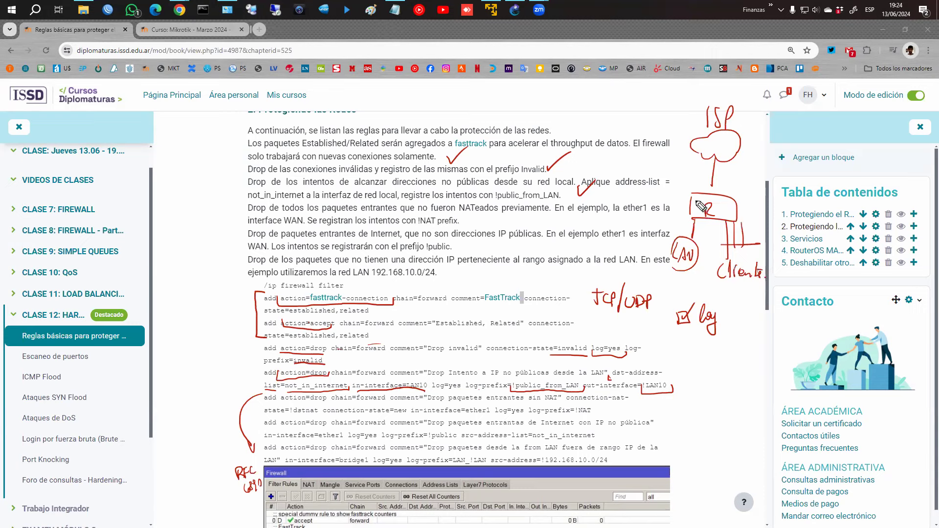
pyautogui.moveTo(690, 227)
pyautogui.mouseDown()
pyautogui.moveTo(672, 244)
pyautogui.moveTo(694, 210)
pyautogui.moveTo(718, 281)
pyautogui.moveTo(726, 231)
pyautogui.mouseUp()
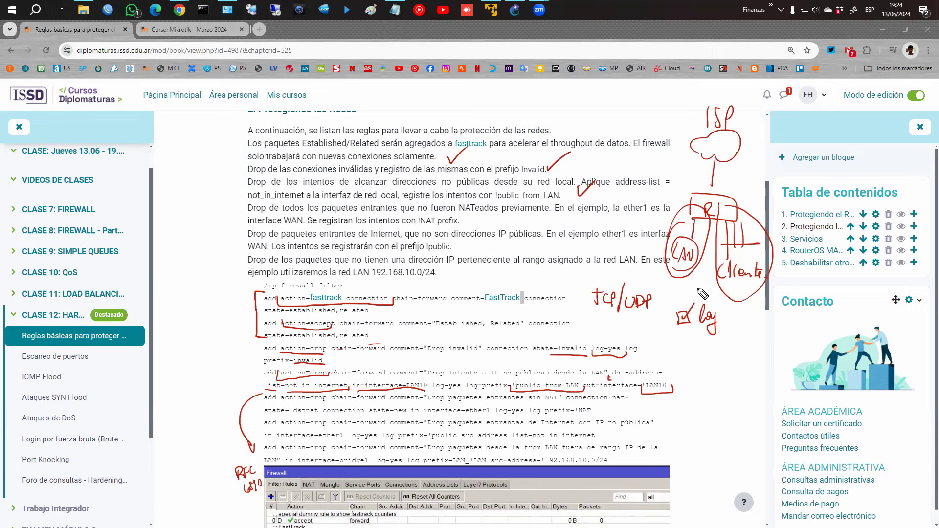
pyautogui.moveTo(694, 194); pyautogui.dragTo(705, 228)
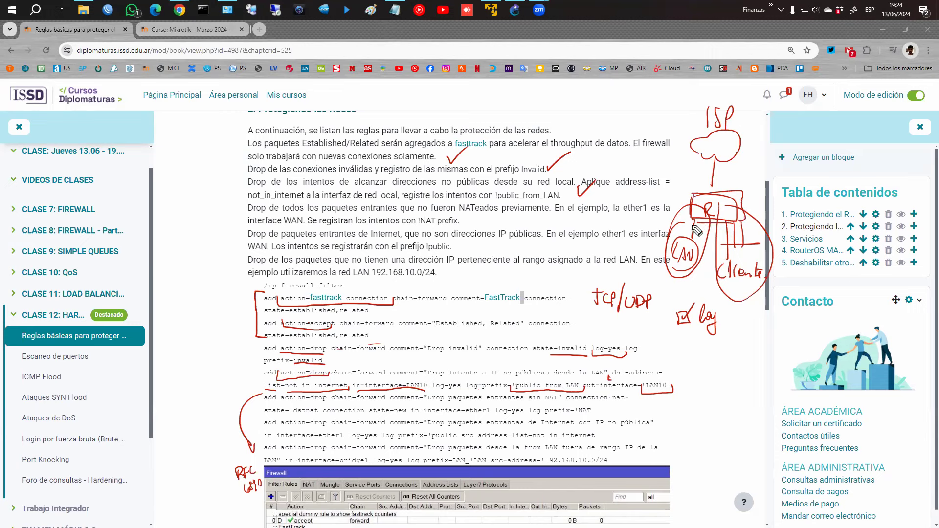
pyautogui.moveTo(695, 220); pyautogui.dragTo(690, 252)
# - Erase the sketch, then underline action=drop, connection-state=new, !dstnat, in-interface=ether1 and !NAT on the NAT rule
pyautogui.moveTo(693, 267)
pyautogui.mouseDown()
pyautogui.moveTo(753, 274)
pyautogui.moveTo(751, 238)
pyautogui.moveTo(727, 183)
pyautogui.moveTo(688, 216)
pyautogui.moveTo(694, 234)
pyautogui.moveTo(715, 105)
pyautogui.moveTo(726, 126)
pyautogui.moveTo(730, 112)
pyautogui.mouseUp()
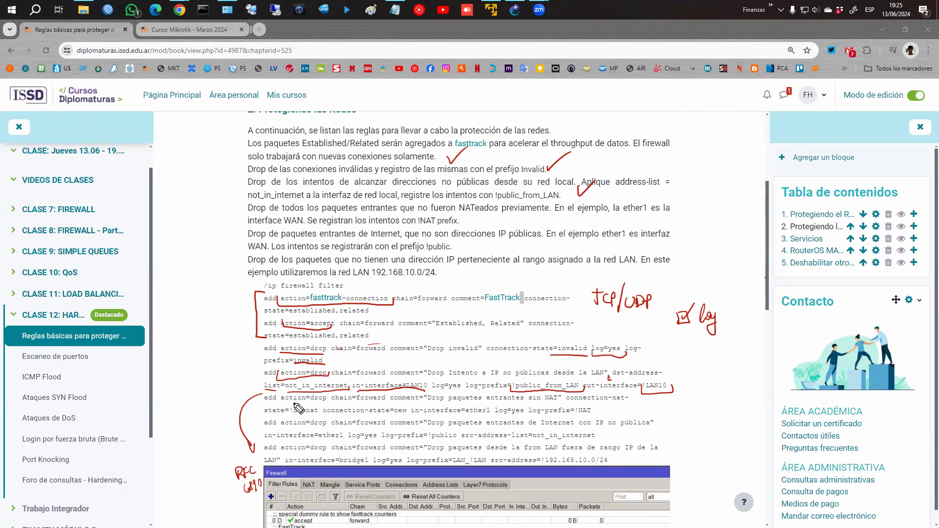
pyautogui.moveTo(281, 402); pyautogui.dragTo(326, 402)
pyautogui.moveTo(333, 414); pyautogui.dragTo(405, 412)
pyautogui.moveTo(295, 419)
pyautogui.mouseDown()
pyautogui.moveTo(292, 412)
pyautogui.moveTo(320, 417)
pyautogui.mouseUp()
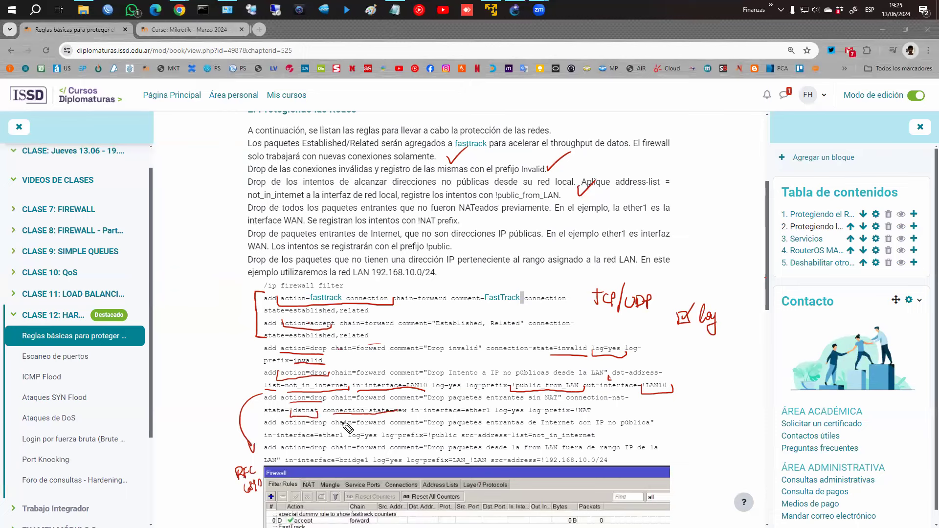
pyautogui.moveTo(409, 411)
pyautogui.mouseDown()
pyautogui.moveTo(489, 417)
pyautogui.moveTo(491, 409)
pyautogui.mouseUp()
pyautogui.moveTo(597, 404); pyautogui.dragTo(573, 419)
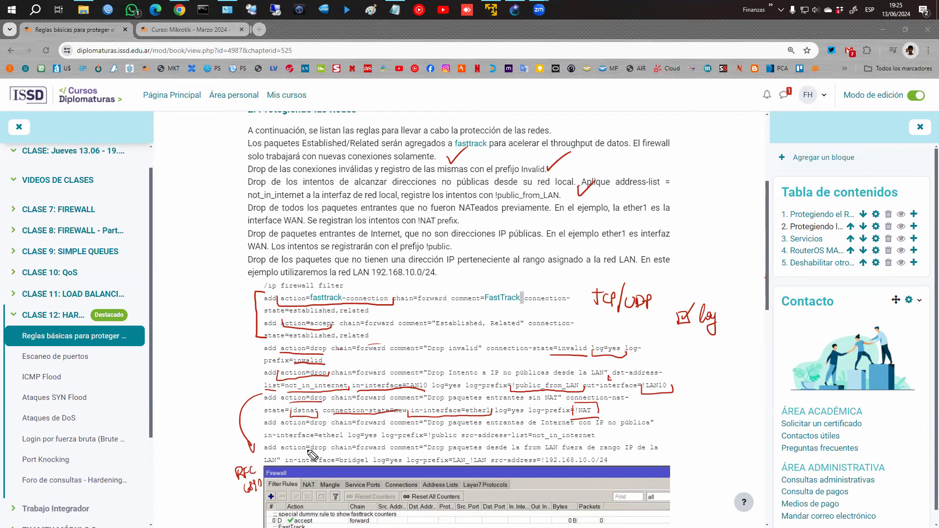
# - Mark up the incoming-Internet drop rule: tick the NAT sentence, underline action=drop, ether1, !public prefix, not_in_internet
pyautogui.moveTo(464, 218)
pyautogui.mouseDown()
pyautogui.moveTo(470, 226)
pyautogui.moveTo(491, 206)
pyautogui.mouseUp()
pyautogui.moveTo(279, 424); pyautogui.dragTo(335, 427)
pyautogui.moveTo(264, 440); pyautogui.dragTo(343, 441)
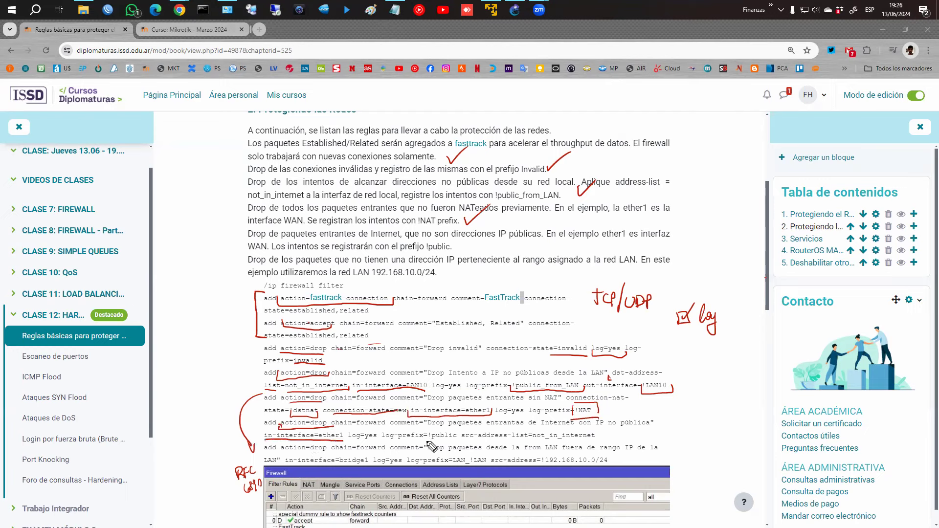
pyautogui.moveTo(427, 442); pyautogui.dragTo(457, 440)
pyautogui.moveTo(463, 440); pyautogui.dragTo(596, 433)
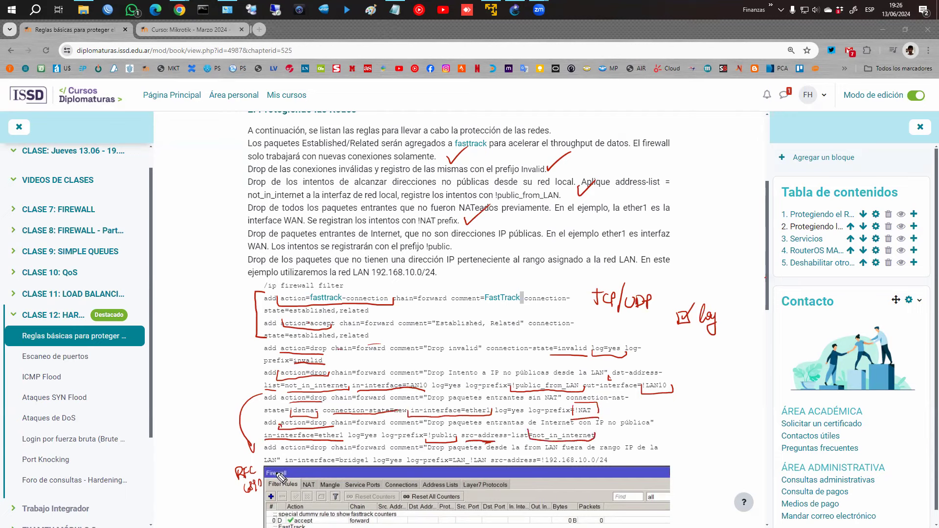
# - Circle the RFC 6890 note and underline the LAN rule's action=drop, in-interface=bridge1 and src-address condition
pyautogui.moveTo(223, 472); pyautogui.dragTo(262, 513)
pyautogui.moveTo(273, 471); pyautogui.dragTo(221, 482)
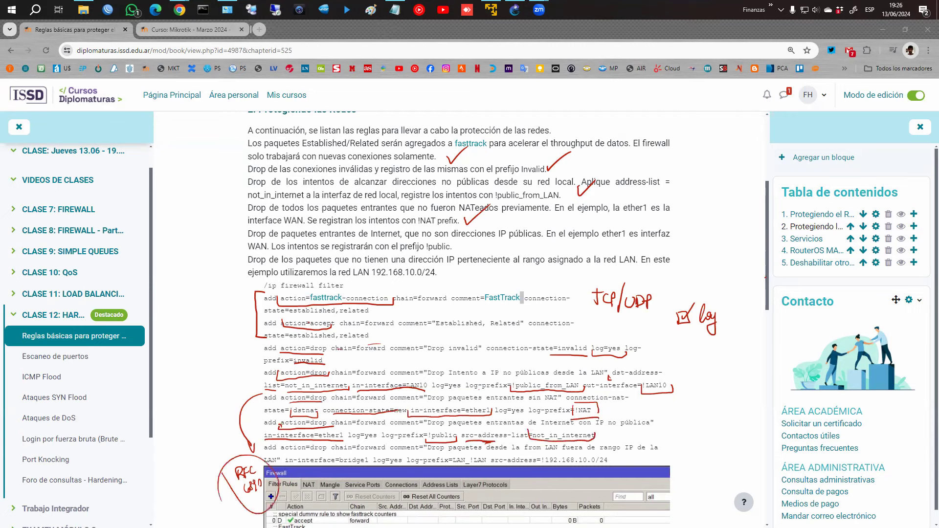
pyautogui.moveTo(465, 246); pyautogui.dragTo(485, 234)
pyautogui.moveTo(283, 449); pyautogui.dragTo(326, 448)
pyautogui.moveTo(290, 462); pyautogui.dragTo(369, 462)
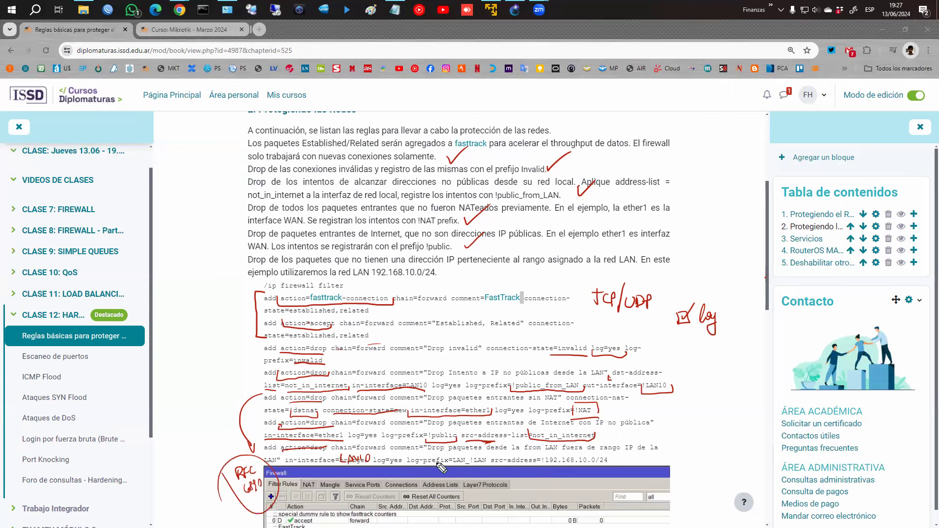
pyautogui.moveTo(490, 458)
pyautogui.mouseDown()
pyautogui.moveTo(568, 469)
pyautogui.moveTo(610, 467)
pyautogui.moveTo(611, 458)
pyautogui.mouseUp()
# - Clear the red annotations, advance to chapter 3 Servicios, then go back to the firewall chapter
pyautogui.press('Escape')
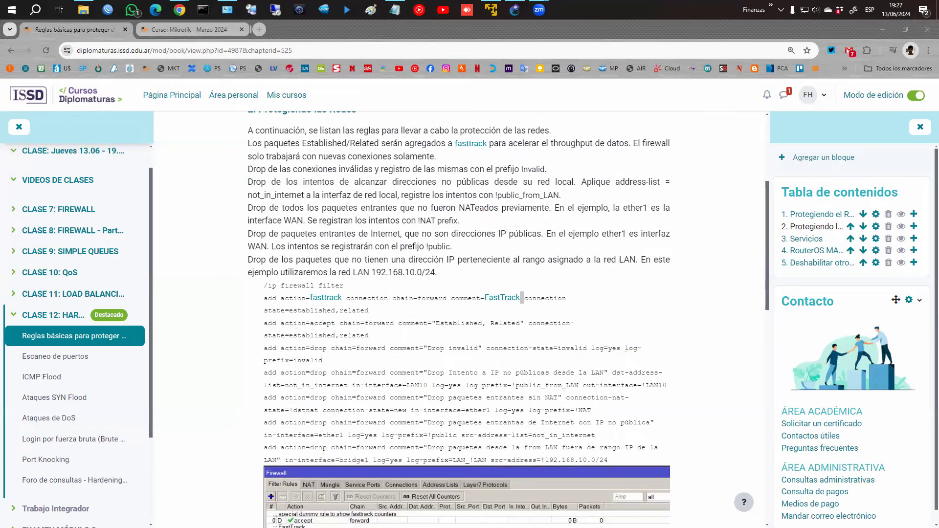
pyautogui.scroll(-10, 613, 377)
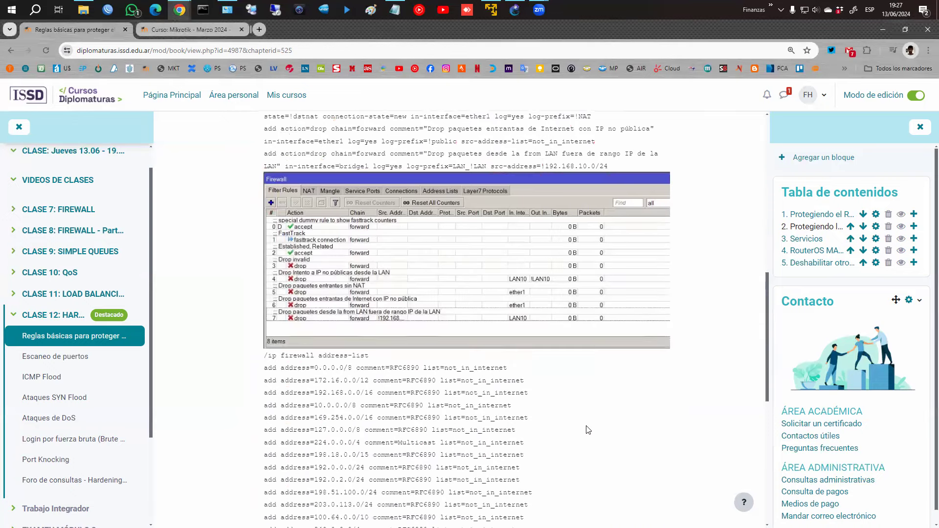
pyautogui.scroll(-4, 613, 377)
pyautogui.click(638, 463)
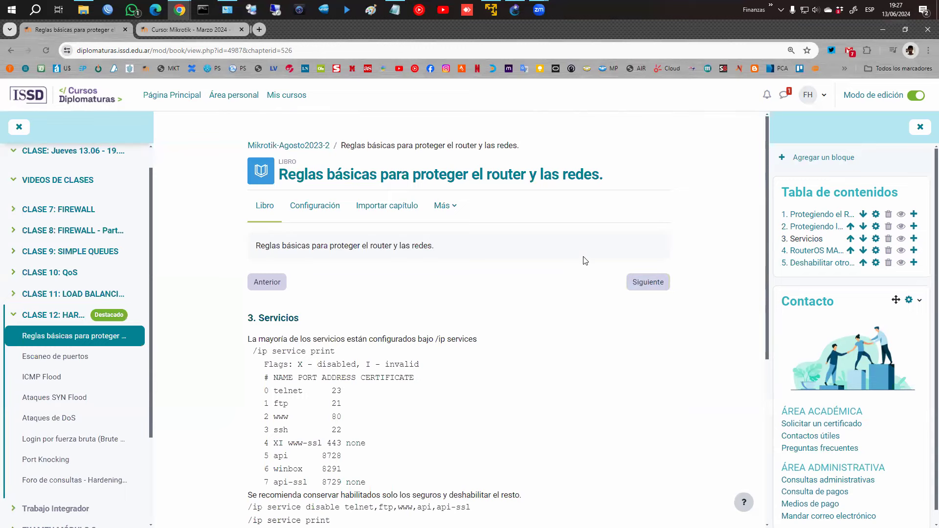
pyautogui.click(266, 286)
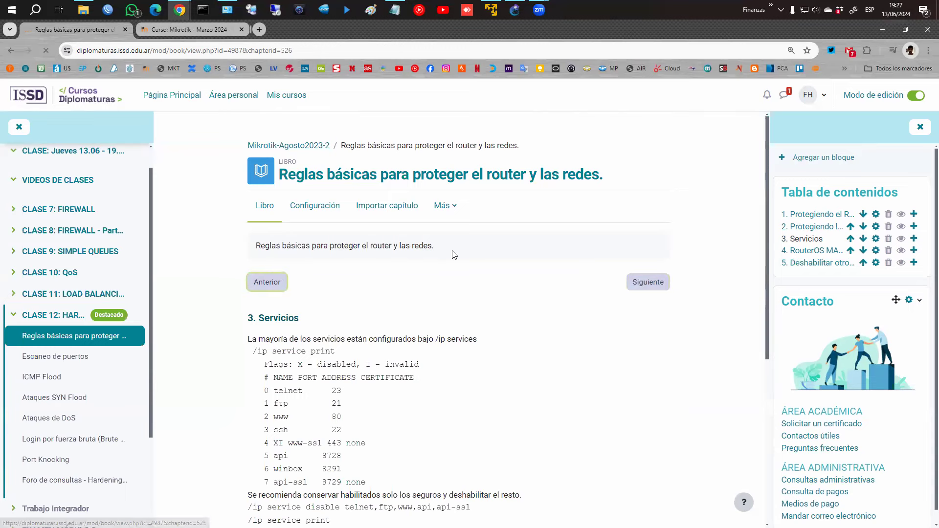
# - Scroll the firewall rules chapter down to the forward-chain drop rules and 8-item Filter Rules screenshot
pyautogui.scroll(-5, 457, 249)
pyautogui.scroll(-1, 456, 250)
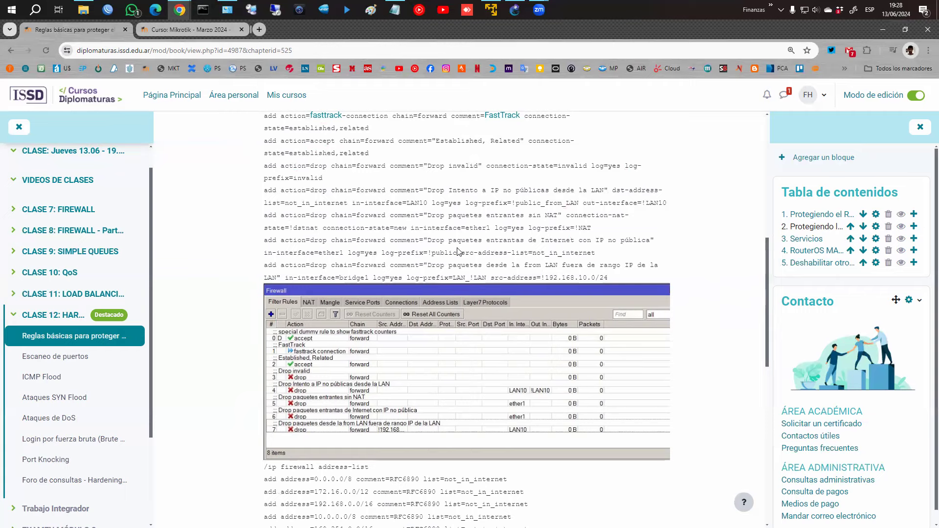
# - Scroll to the not_in_internet address-list commands and the 15-item Address Lists screenshot
pyautogui.scroll(-12, 458, 252)
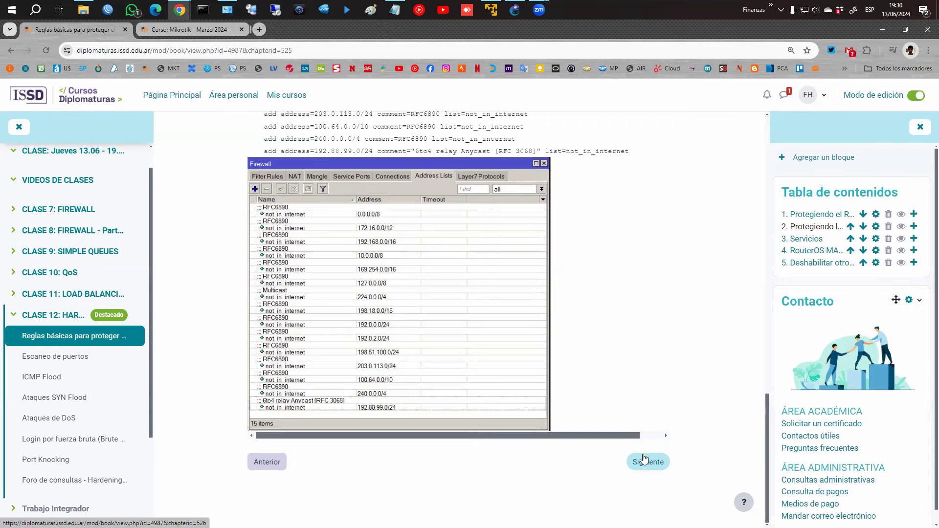
# - Open chapter 3 Servicios and read through its /ip service commands
pyautogui.click(656, 467)
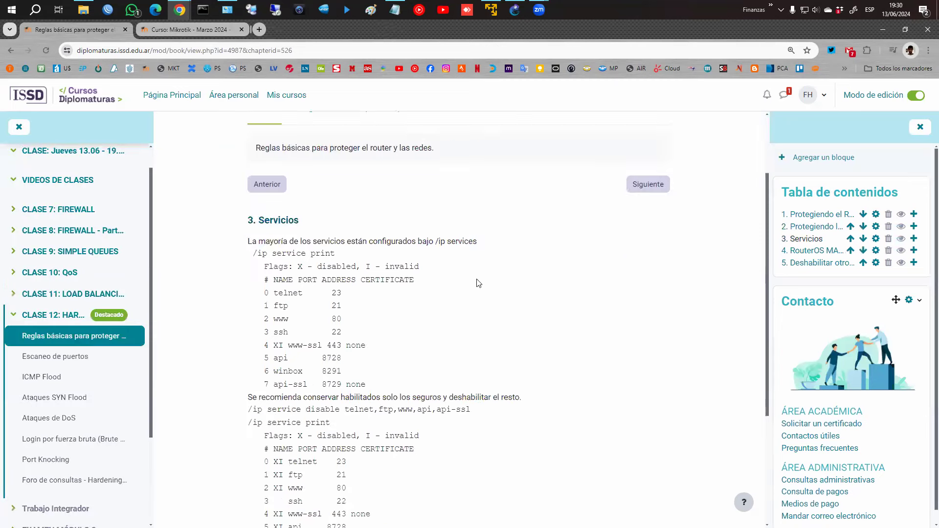
pyautogui.scroll(-2, 480, 287)
pyautogui.scroll(-2, 371, 203)
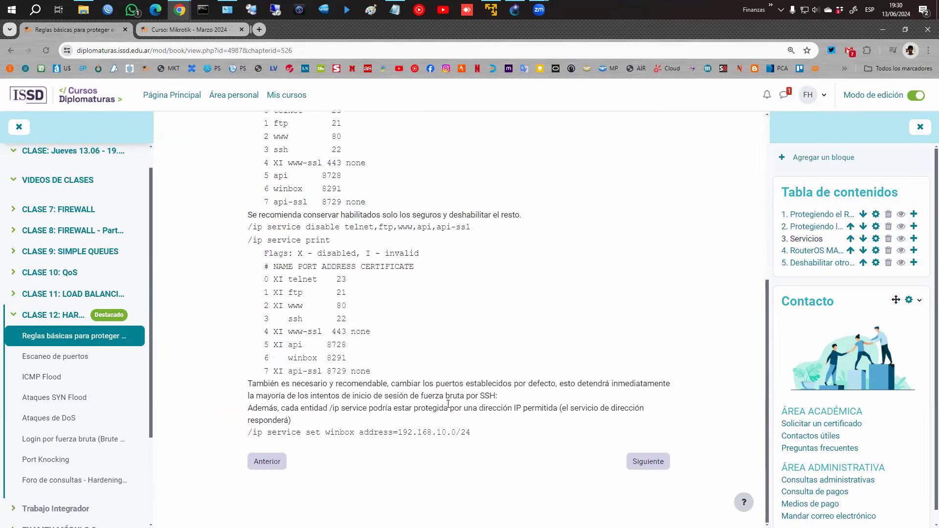
# - Open chapter 4 RouterOS MAC-access and view the MAC-Telnet, MAC-Winbox and MAC-Ping commands
pyautogui.click(648, 466)
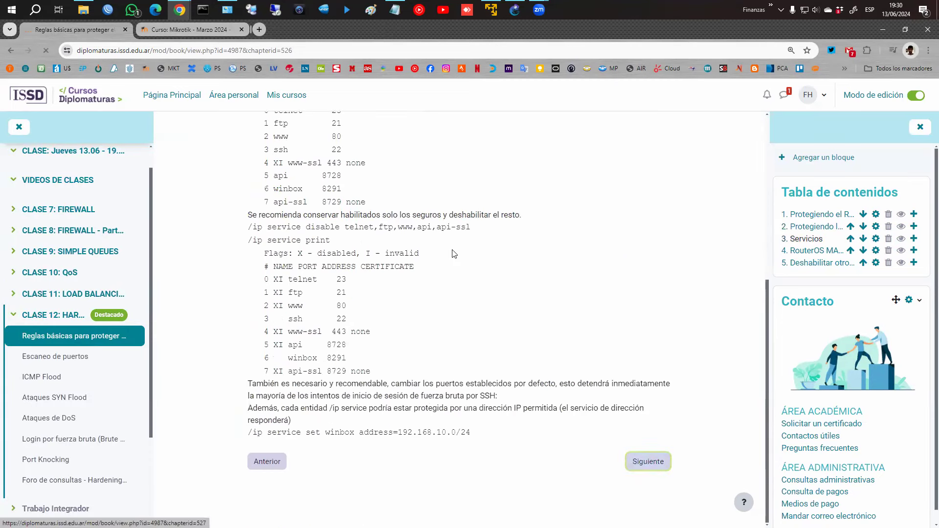
pyautogui.scroll(-2, 456, 251)
pyautogui.scroll(-2, 452, 251)
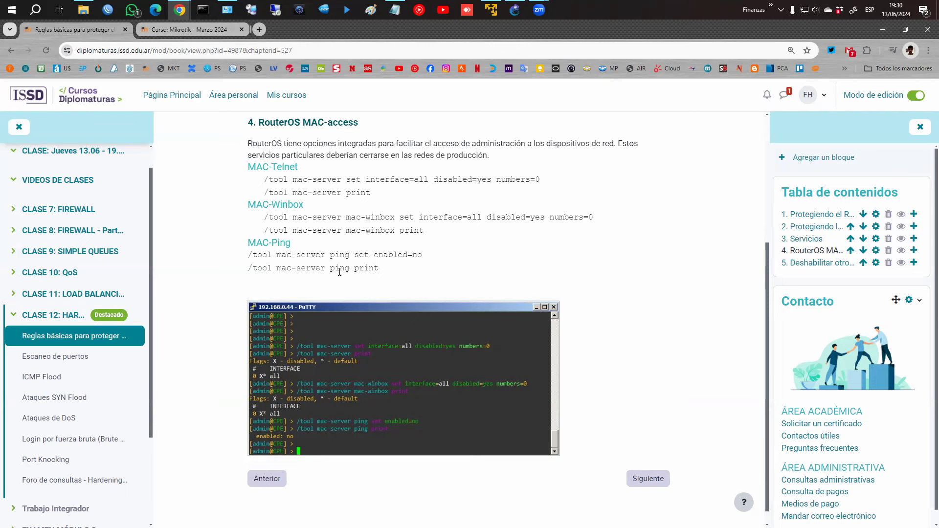
# - Open chapter 5 and scroll through its Neighbor Discovery, Bandwidth server and DNS cache sections
pyautogui.click(646, 480)
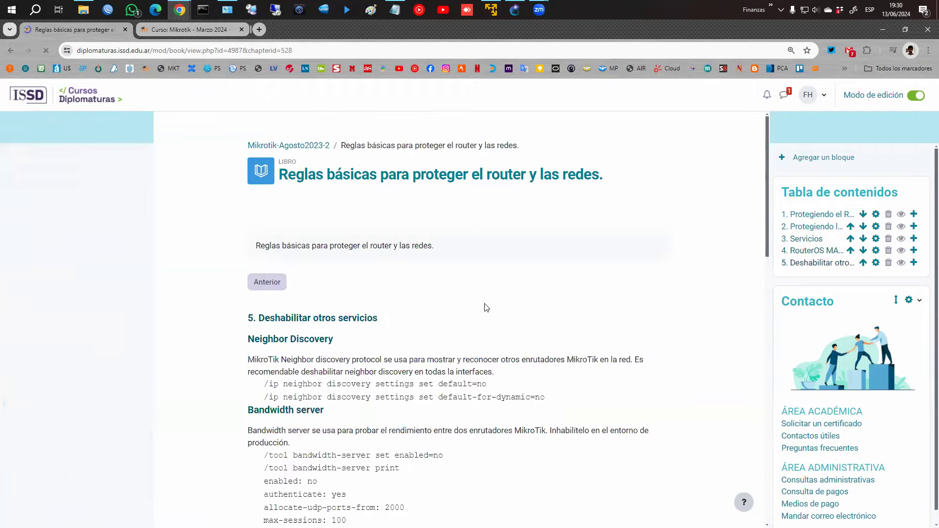
pyautogui.scroll(-4, 493, 297)
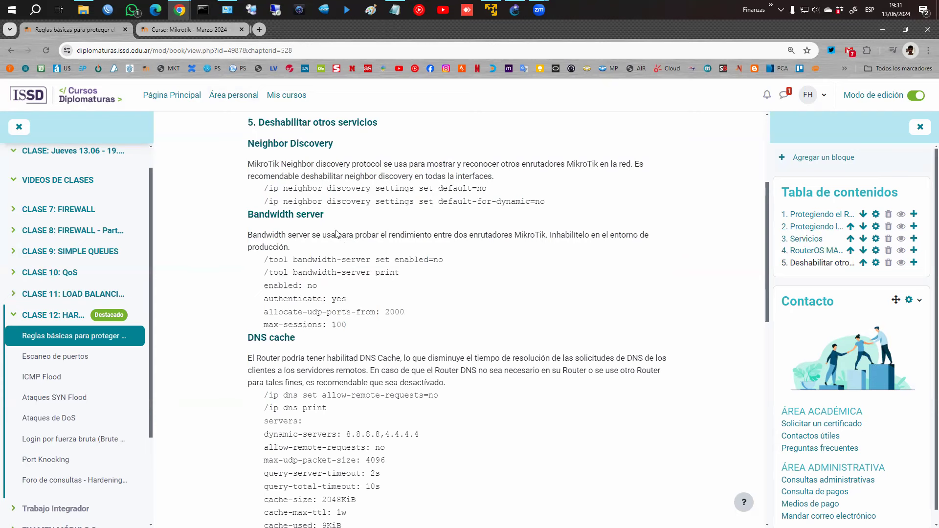
pyautogui.scroll(-1, 336, 234)
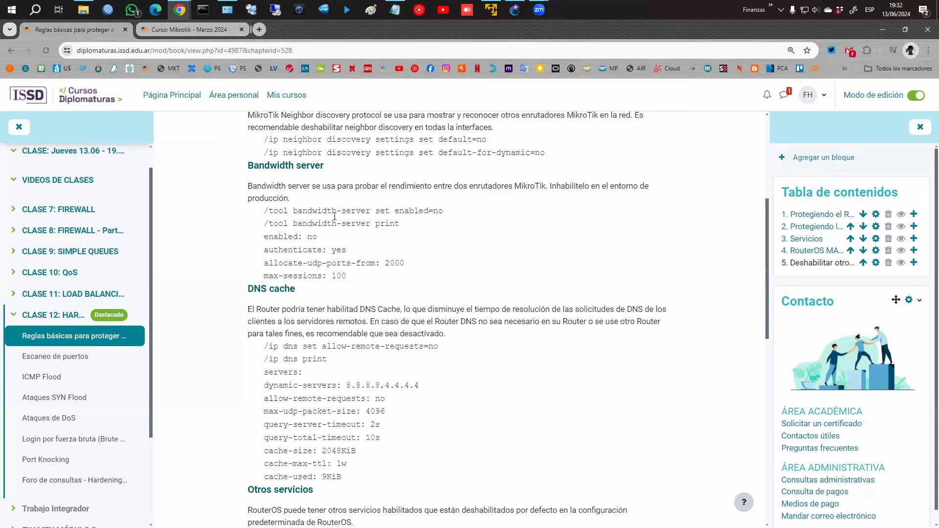
# - Scroll through the proxy, socks, UPnP and IP cloud commands to the chapter's end
pyautogui.scroll(-3, 412, 207)
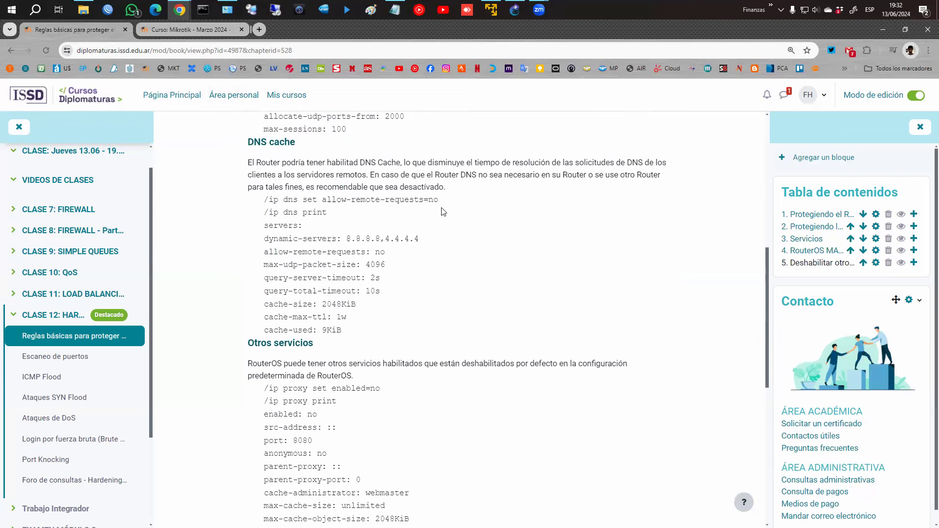
pyautogui.scroll(-2, 489, 267)
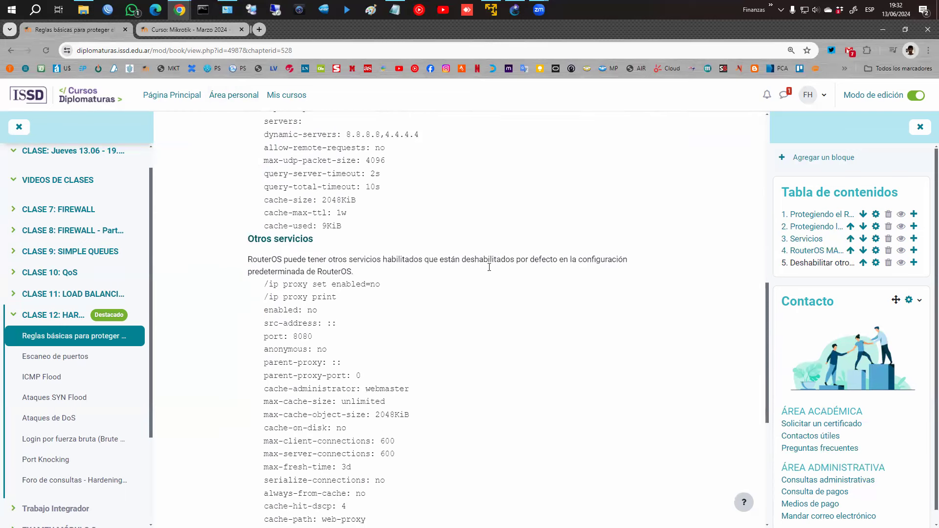
pyautogui.scroll(-3, 381, 256)
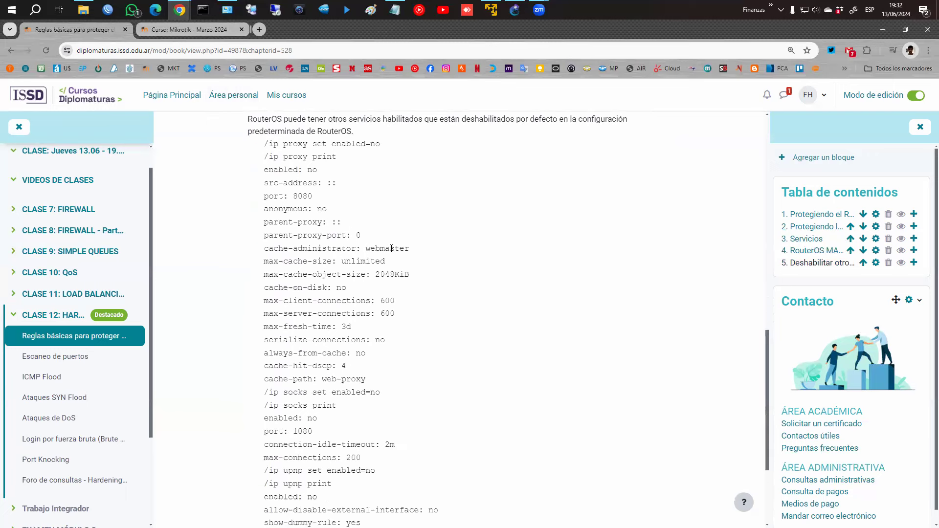
pyautogui.scroll(-3, 391, 248)
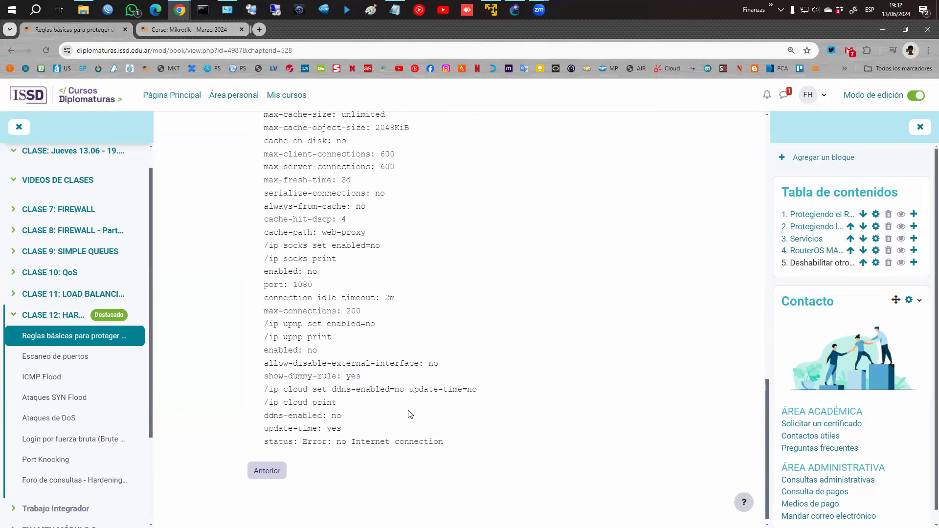
pyautogui.scroll(-1, 329, 299)
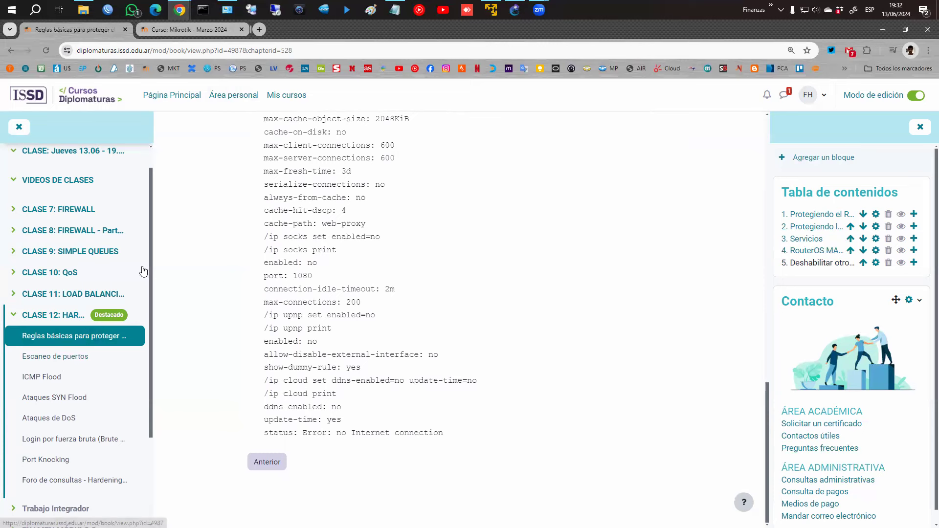
# - Return to the course's Clase 12 hardening section and open the Escaneo de puertos book
pyautogui.click(75, 319)
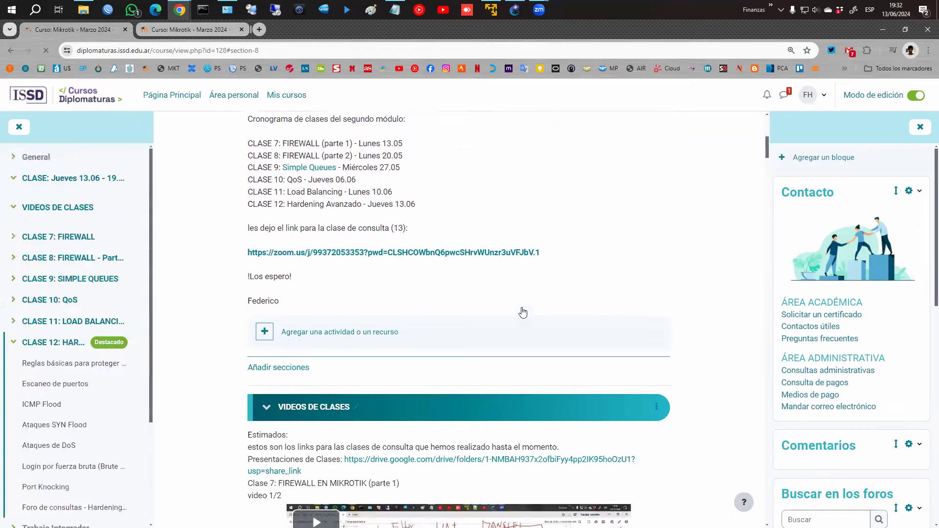
pyautogui.click(54, 202)
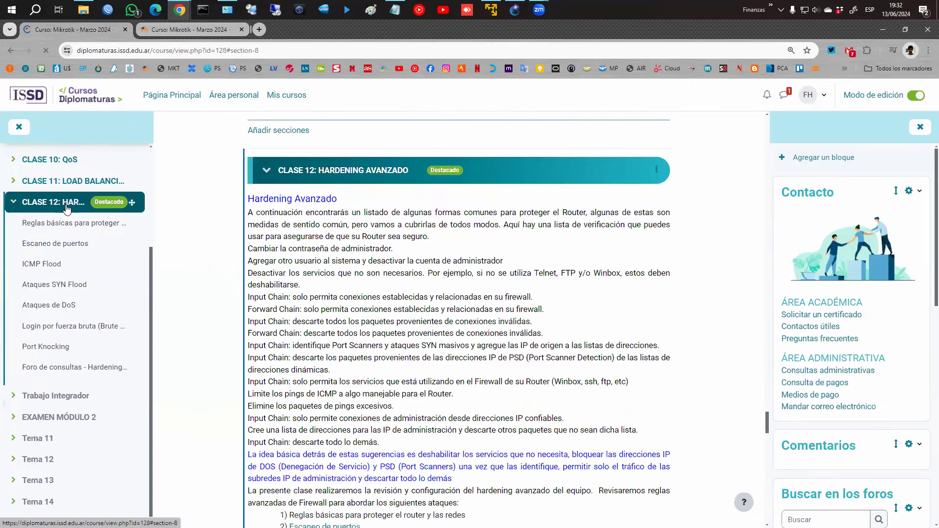
pyautogui.scroll(-5, 393, 268)
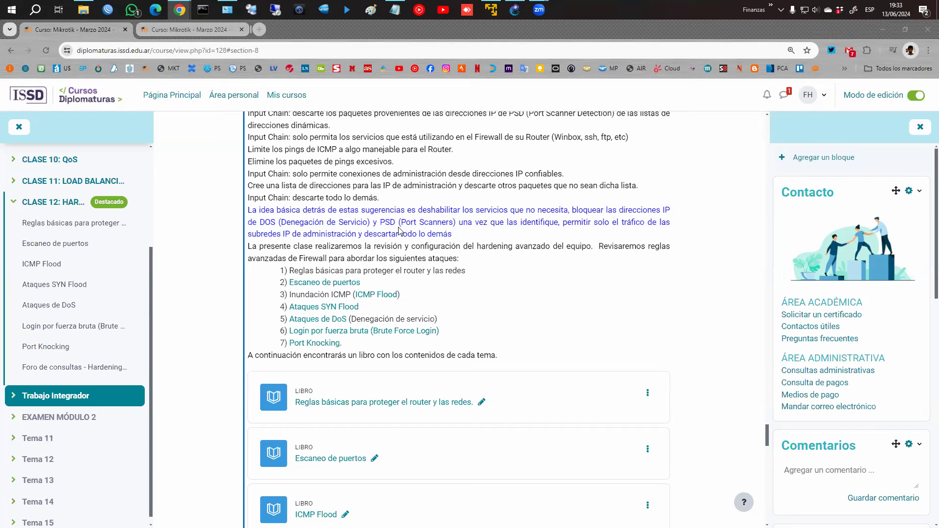
pyautogui.click(331, 286)
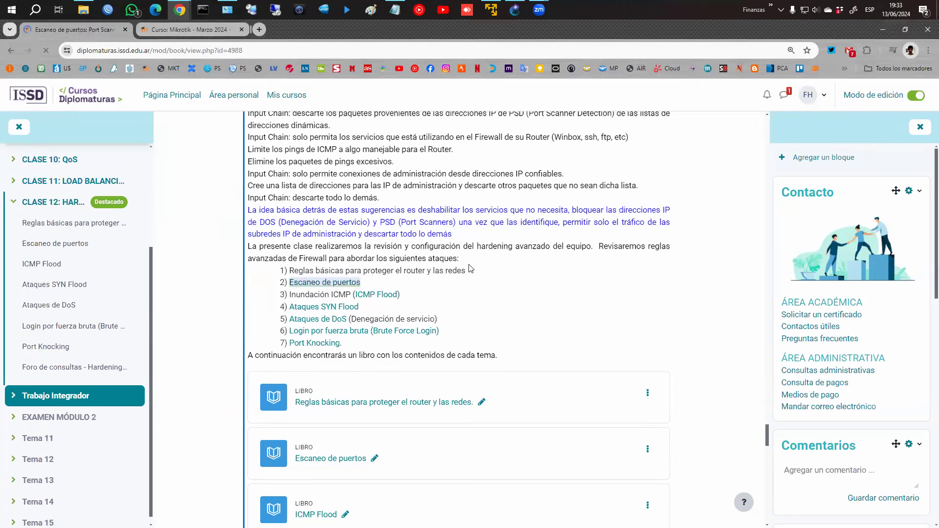
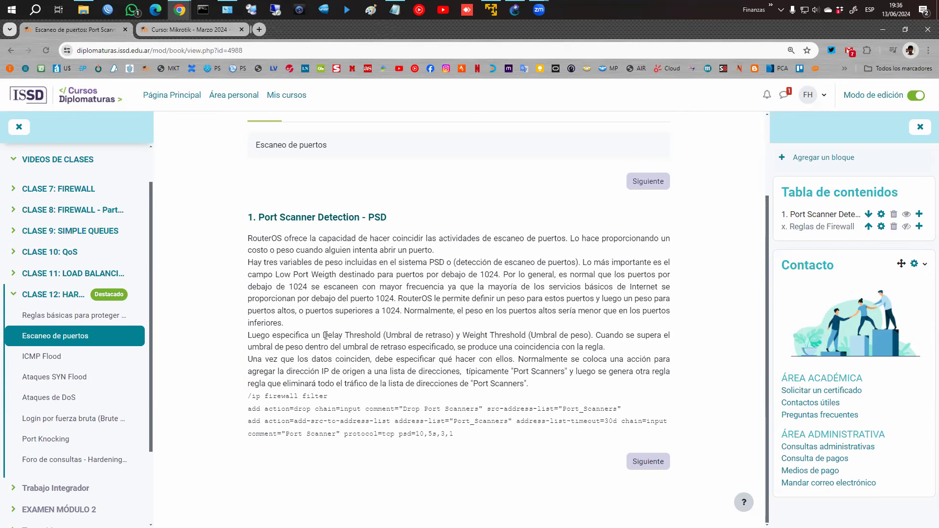
# - Highlight Delay Threshold and the rule-match sentence, then underline action=drop and src-address-list= in the code
pyautogui.moveTo(323, 336); pyautogui.dragTo(381, 336)
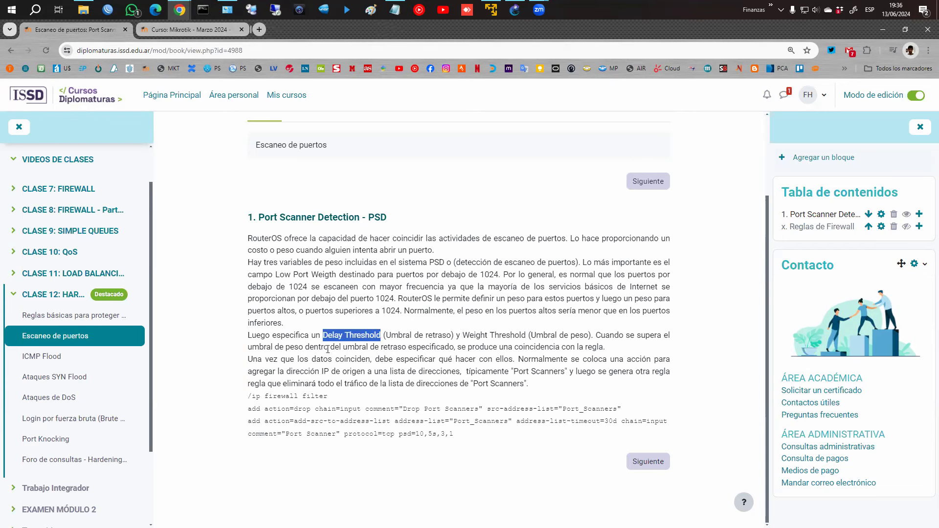
pyautogui.moveTo(456, 348); pyautogui.dragTo(606, 347)
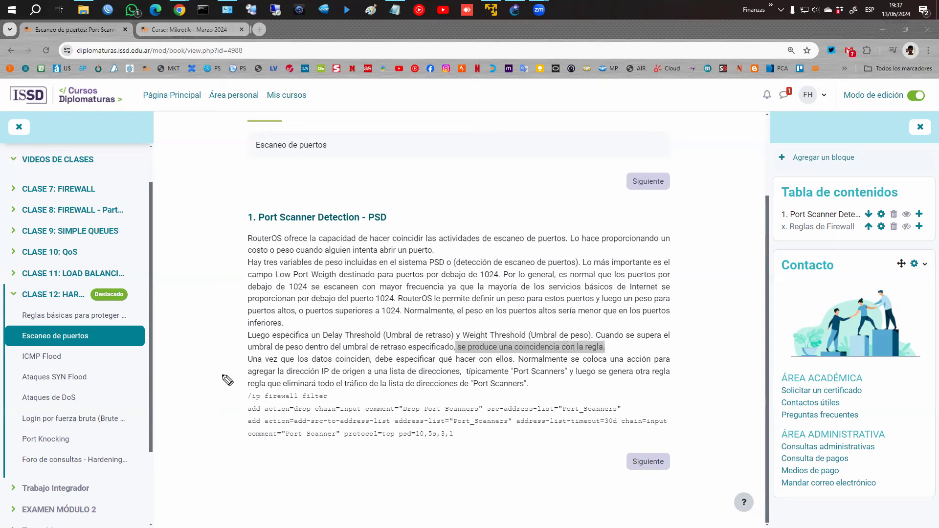
pyautogui.moveTo(264, 414); pyautogui.dragTo(310, 413)
pyautogui.moveTo(493, 415); pyautogui.dragTo(554, 412)
# - Draw two boxes lettered SD to the right of the Escaneo de puertos heading
pyautogui.moveTo(473, 143)
pyautogui.mouseDown()
pyautogui.moveTo(472, 168)
pyautogui.moveTo(506, 141)
pyautogui.moveTo(532, 174)
pyautogui.mouseUp()
pyautogui.moveTo(473, 168); pyautogui.dragTo(528, 168)
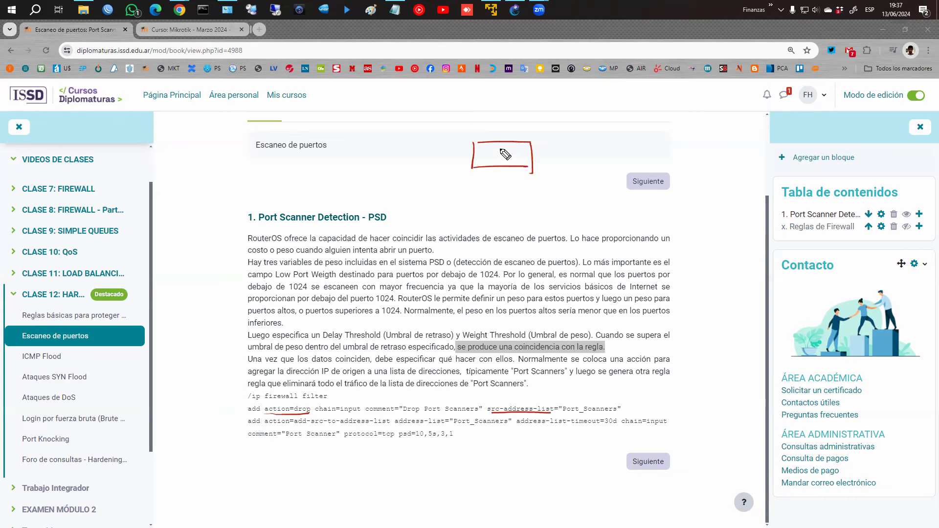
pyautogui.moveTo(534, 143)
pyautogui.mouseDown()
pyautogui.moveTo(534, 171)
pyautogui.moveTo(585, 170)
pyautogui.mouseUp()
pyautogui.moveTo(495, 146)
pyautogui.mouseDown()
pyautogui.moveTo(483, 160)
pyautogui.moveTo(500, 161)
pyautogui.mouseUp()
pyautogui.moveTo(507, 148); pyautogui.dragTo(507, 161)
pyautogui.moveTo(507, 147); pyautogui.dragTo(508, 162)
# - Sketch a cloud with an arrow into a Router box, then underline src-address-list="Port_Scanners"
pyautogui.moveTo(392, 112)
pyautogui.mouseDown()
pyautogui.moveTo(374, 76)
pyautogui.moveTo(394, 164)
pyautogui.moveTo(373, 195)
pyautogui.moveTo(434, 203)
pyautogui.mouseUp()
pyautogui.moveTo(380, 182); pyautogui.dragTo(433, 191)
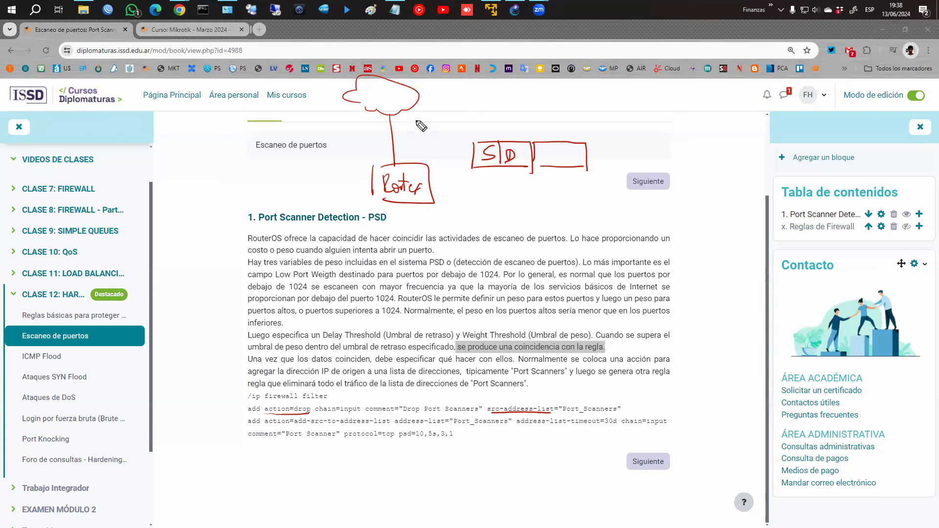
pyautogui.moveTo(483, 154)
pyautogui.mouseDown()
pyautogui.moveTo(496, 169)
pyautogui.moveTo(474, 167)
pyautogui.moveTo(485, 162)
pyautogui.moveTo(471, 171)
pyautogui.mouseUp()
pyautogui.moveTo(402, 101); pyautogui.dragTo(425, 180)
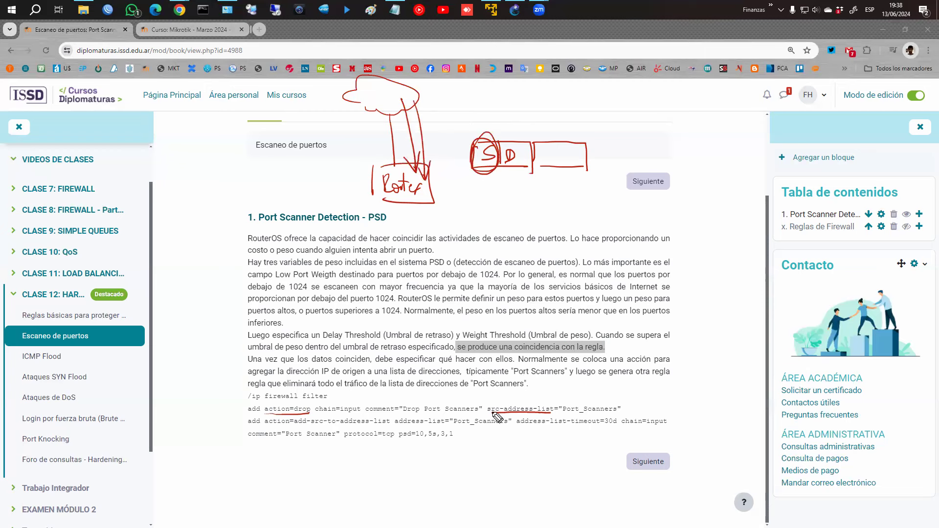
pyautogui.moveTo(486, 407); pyautogui.dragTo(553, 415)
pyautogui.moveTo(563, 415); pyautogui.dragTo(619, 417)
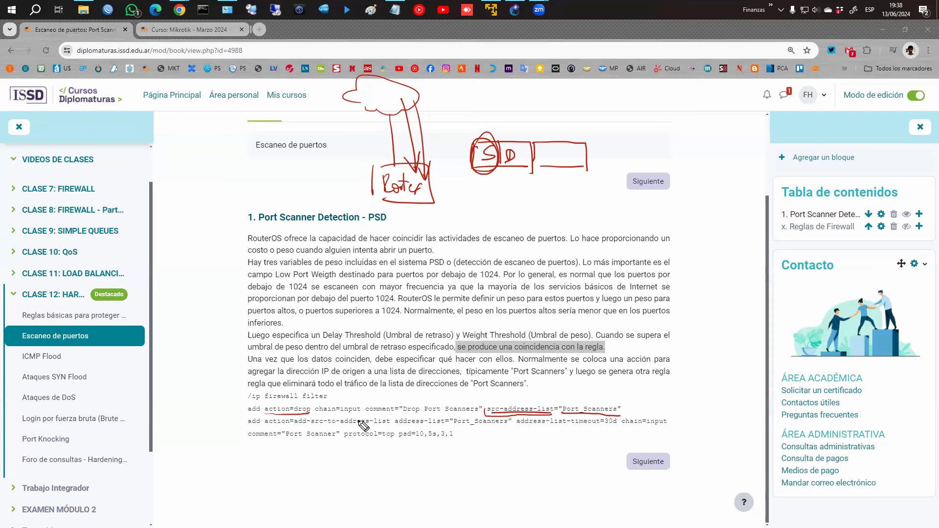
# - Underline Port_Scanners, the 30d timeout, chain=input and the Port Scanner comment in the second rule
pyautogui.moveTo(454, 426); pyautogui.dragTo(508, 423)
pyautogui.moveTo(604, 422); pyautogui.dragTo(621, 422)
pyautogui.moveTo(642, 426); pyautogui.dragTo(673, 427)
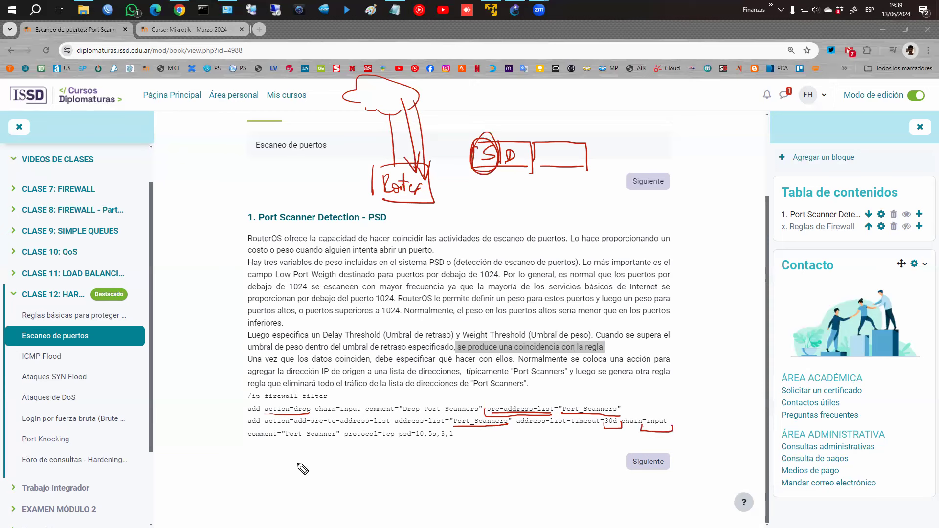
pyautogui.moveTo(252, 441)
pyautogui.mouseDown()
pyautogui.moveTo(391, 446)
pyautogui.moveTo(395, 435)
pyautogui.moveTo(452, 444)
pyautogui.moveTo(452, 436)
pyautogui.mouseUp()
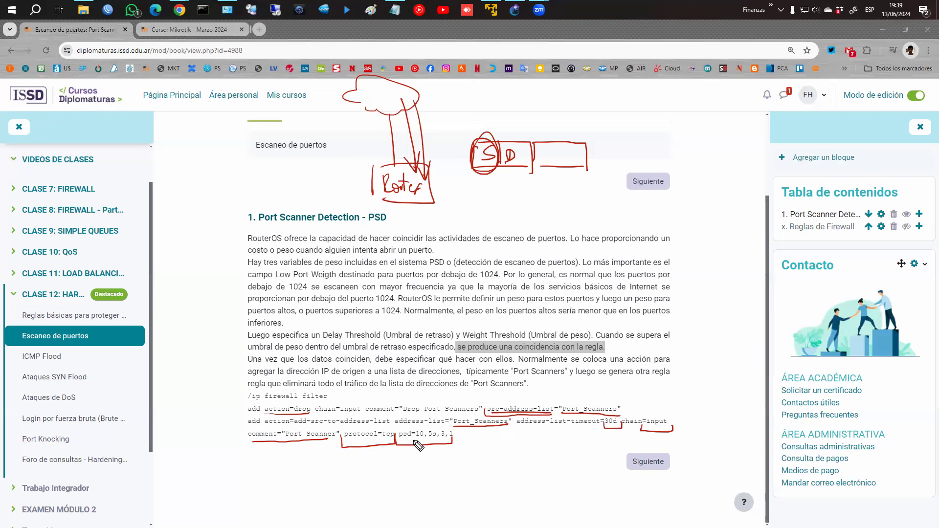
# - Circle the psd values 10, 5s and 1, with arrows up to the threshold paragraph
pyautogui.moveTo(415, 439); pyautogui.dragTo(423, 421)
pyautogui.moveTo(419, 412); pyautogui.dragTo(477, 343)
pyautogui.moveTo(430, 426)
pyautogui.mouseDown()
pyautogui.moveTo(437, 440)
pyautogui.moveTo(372, 345)
pyautogui.moveTo(379, 361)
pyautogui.mouseUp()
pyautogui.moveTo(446, 447)
pyautogui.mouseDown()
pyautogui.moveTo(446, 419)
pyautogui.moveTo(400, 343)
pyautogui.moveTo(322, 282)
pyautogui.moveTo(337, 296)
pyautogui.mouseUp()
pyautogui.moveTo(452, 443)
pyautogui.mouseDown()
pyautogui.moveTo(447, 435)
pyautogui.moveTo(454, 438)
pyautogui.mouseUp()
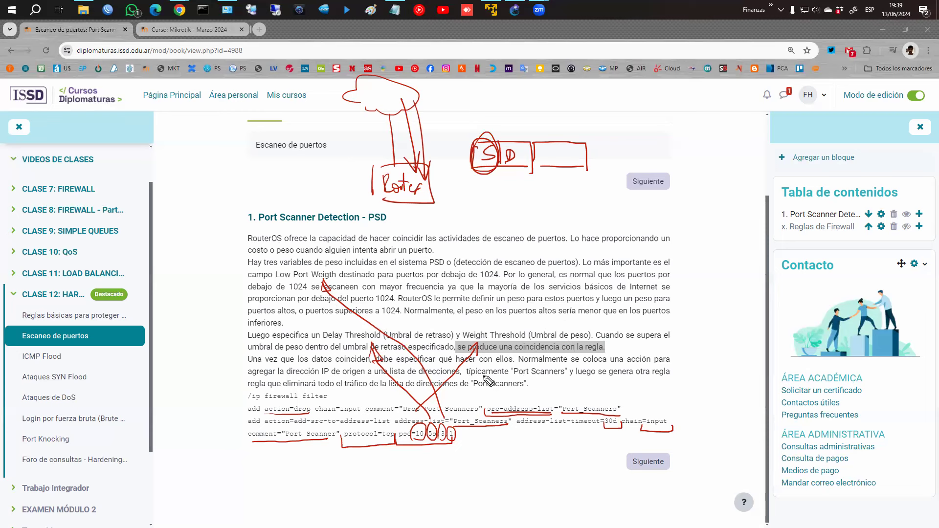
# - Arrow up past Threshold, write 'High port weight', and write '5 Seg' under the psd values
pyautogui.moveTo(463, 414); pyautogui.dragTo(536, 319)
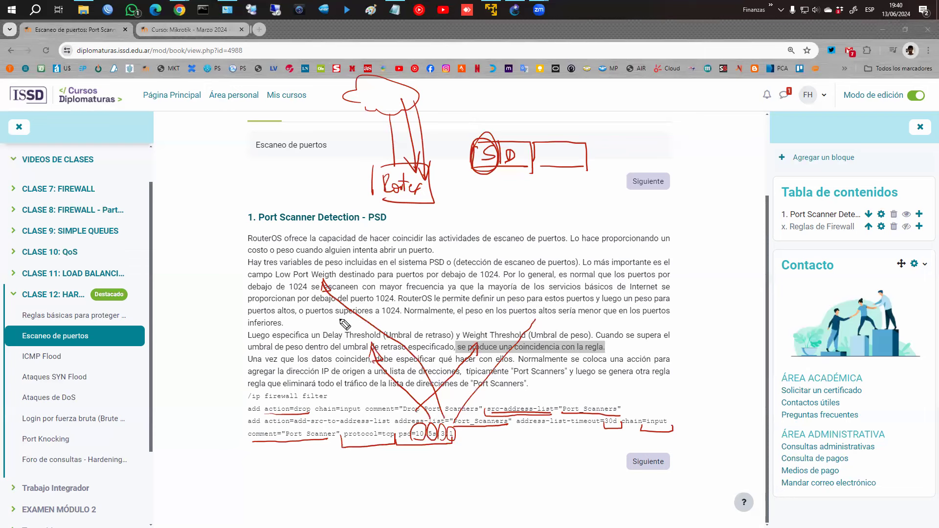
pyautogui.moveTo(548, 317)
pyautogui.mouseDown()
pyautogui.moveTo(564, 332)
pyautogui.moveTo(609, 318)
pyautogui.moveTo(636, 330)
pyautogui.moveTo(667, 321)
pyautogui.mouseUp()
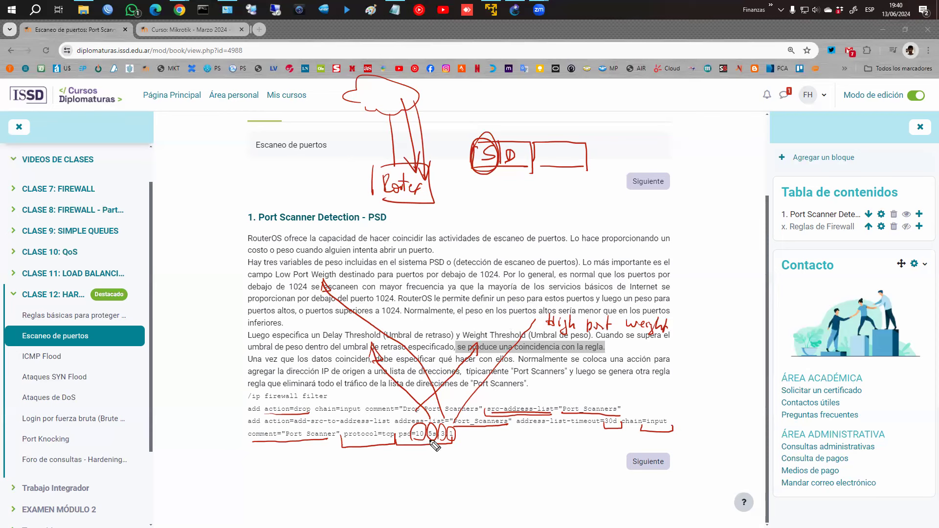
pyautogui.moveTo(406, 454)
pyautogui.mouseDown()
pyautogui.moveTo(414, 464)
pyautogui.moveTo(404, 469)
pyautogui.moveTo(415, 453)
pyautogui.moveTo(437, 477)
pyautogui.mouseUp()
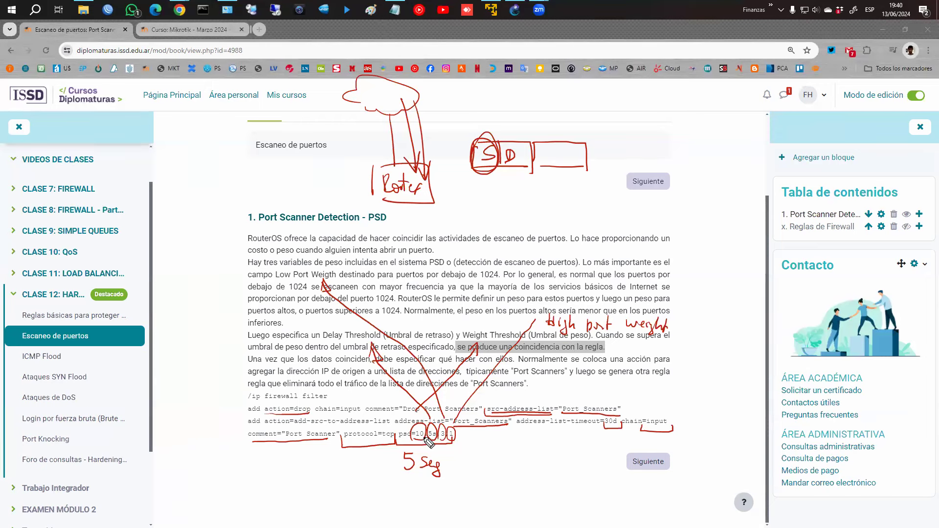
# - Add strokes beside the 5 Seg note and a small arrow, then undo the handwriting with Ctrl+Z
pyautogui.moveTo(431, 447); pyautogui.dragTo(472, 476)
pyautogui.moveTo(474, 477); pyautogui.dragTo(479, 471)
pyautogui.moveTo(517, 430)
pyautogui.mouseDown()
pyautogui.moveTo(521, 448)
pyautogui.moveTo(525, 441)
pyautogui.mouseUp()
pyautogui.hotkey('ctrl', 'z')
pyautogui.hotkey('ctrl', 'z')
pyautogui.hotkey('ctrl', 'z')
pyautogui.hotkey('ctrl', 'z')
pyautogui.hotkey('ctrl', 'z')
pyautogui.hotkey('ctrl', 'z')
pyautogui.hotkey('ctrl', 'z')
# - Draw a 5 Seg timeline bracket below the code with the first port number and a down arrow
pyautogui.moveTo(326, 496)
pyautogui.mouseDown()
pyautogui.moveTo(410, 494)
pyautogui.moveTo(462, 479)
pyautogui.mouseUp()
pyautogui.moveTo(374, 495)
pyautogui.mouseDown()
pyautogui.moveTo(382, 508)
pyautogui.moveTo(355, 509)
pyautogui.moveTo(392, 507)
pyautogui.mouseUp()
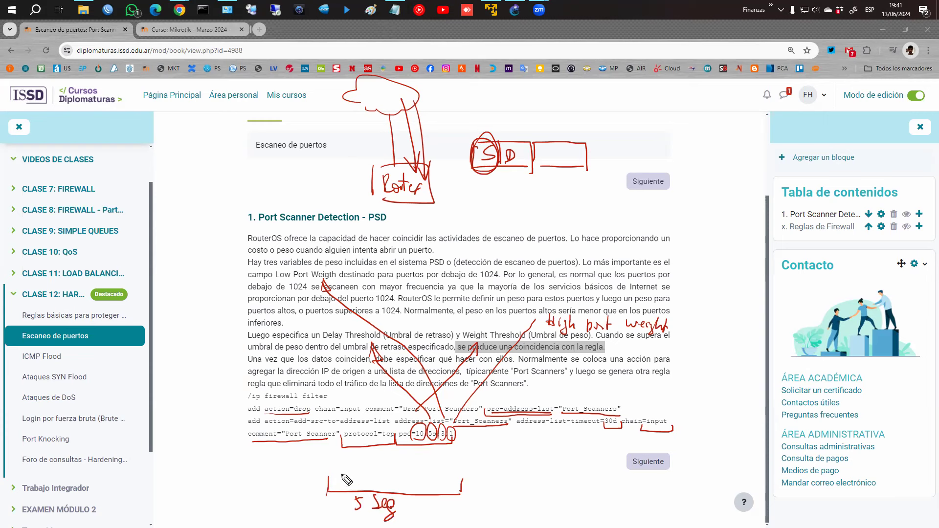
pyautogui.moveTo(335, 455)
pyautogui.mouseDown()
pyautogui.moveTo(336, 466)
pyautogui.moveTo(353, 467)
pyautogui.mouseUp()
pyautogui.moveTo(341, 469); pyautogui.dragTo(341, 478)
pyautogui.moveTo(338, 473)
pyautogui.mouseDown()
pyautogui.moveTo(339, 487)
pyautogui.moveTo(371, 457)
pyautogui.moveTo(386, 464)
pyautogui.moveTo(374, 469)
pyautogui.mouseUp()
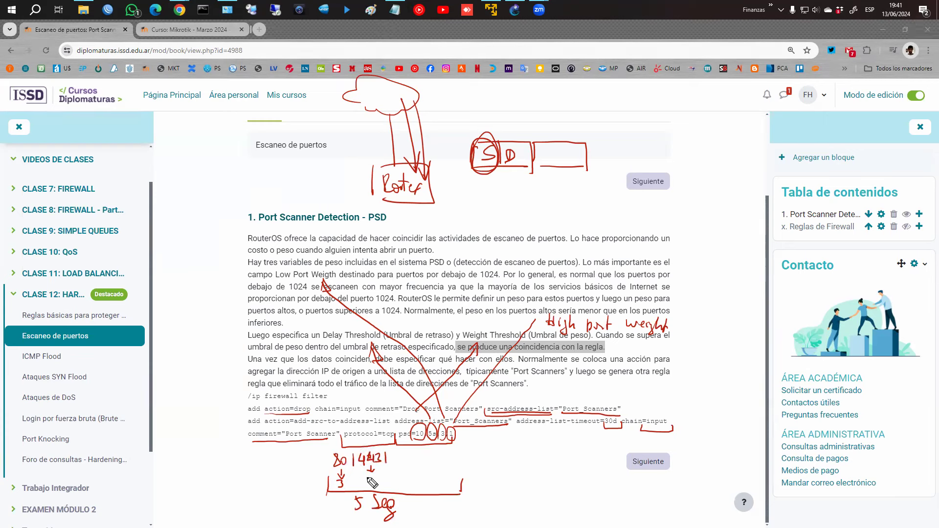
# - Add ports 21, 18291 and 2000 to the row with arrows and weights 3, 3 and 1 beneath
pyautogui.moveTo(365, 478); pyautogui.dragTo(366, 487)
pyautogui.moveTo(391, 454); pyautogui.dragTo(397, 463)
pyautogui.moveTo(401, 453)
pyautogui.mouseDown()
pyautogui.moveTo(400, 463)
pyautogui.moveTo(412, 461)
pyautogui.moveTo(401, 473)
pyautogui.mouseUp()
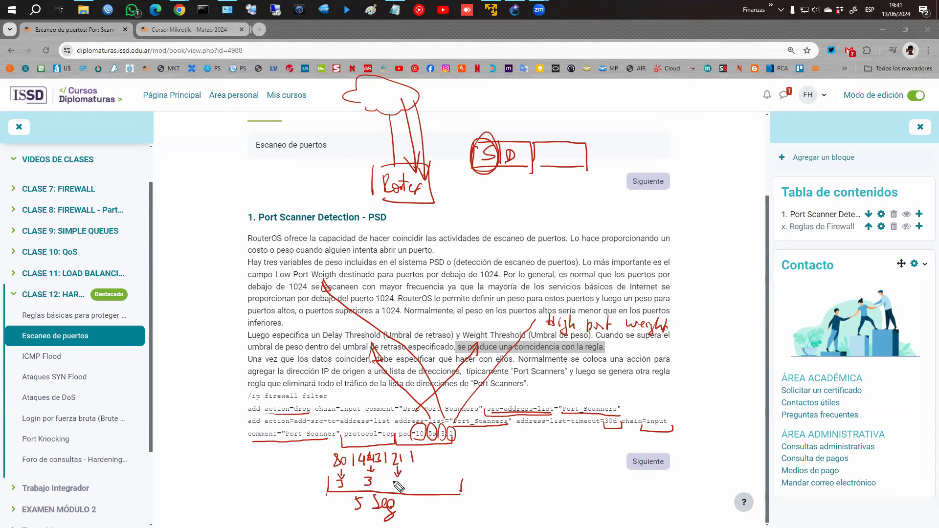
pyautogui.moveTo(395, 479); pyautogui.dragTo(394, 488)
pyautogui.moveTo(419, 455)
pyautogui.mouseDown()
pyautogui.moveTo(419, 462)
pyautogui.moveTo(437, 453)
pyautogui.moveTo(444, 463)
pyautogui.mouseUp()
pyautogui.moveTo(422, 465); pyautogui.dragTo(424, 470)
pyautogui.moveTo(422, 479); pyautogui.dragTo(422, 488)
pyautogui.moveTo(451, 460)
pyautogui.mouseDown()
pyautogui.moveTo(468, 457)
pyautogui.moveTo(456, 469)
pyautogui.mouseUp()
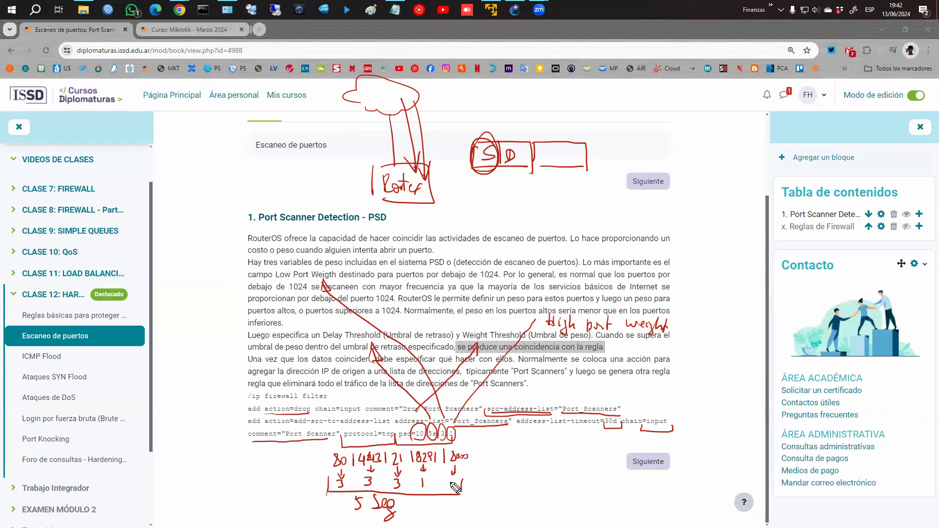
pyautogui.moveTo(448, 481)
pyautogui.mouseDown()
pyautogui.moveTo(448, 489)
pyautogui.moveTo(502, 489)
pyautogui.moveTo(495, 473)
pyautogui.mouseUp()
# - Circle the total 11, link it to the port notes, and write '>10' beside it
pyautogui.moveTo(497, 486)
pyautogui.mouseDown()
pyautogui.moveTo(509, 483)
pyautogui.moveTo(499, 495)
pyautogui.moveTo(494, 478)
pyautogui.mouseUp()
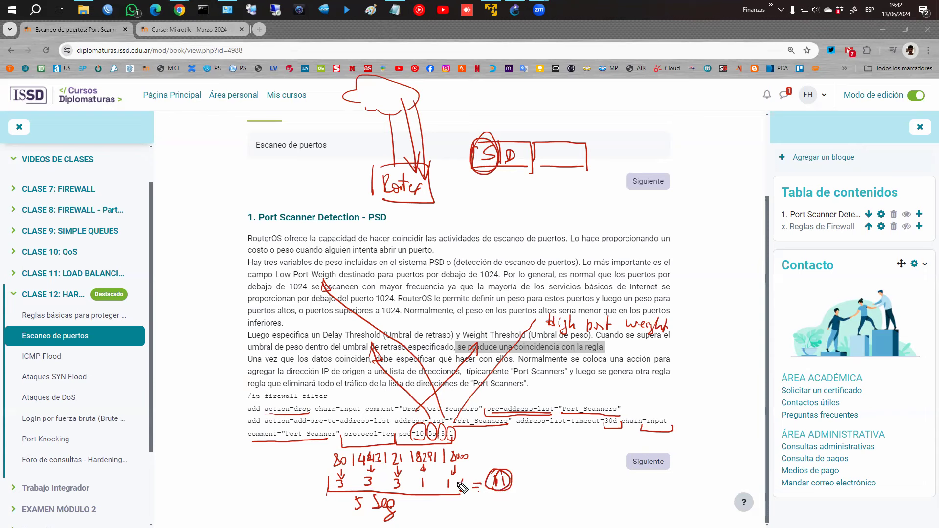
pyautogui.moveTo(504, 462)
pyautogui.mouseDown()
pyautogui.moveTo(487, 445)
pyautogui.moveTo(427, 454)
pyautogui.mouseUp()
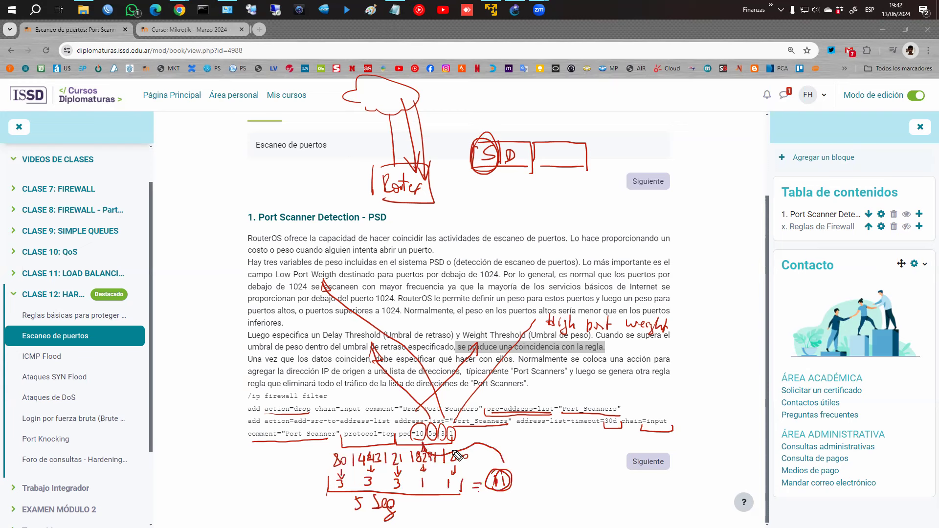
pyautogui.moveTo(519, 475); pyautogui.dragTo(520, 488)
pyautogui.moveTo(536, 478)
pyautogui.mouseDown()
pyautogui.moveTo(537, 487)
pyautogui.moveTo(543, 480)
pyautogui.mouseUp()
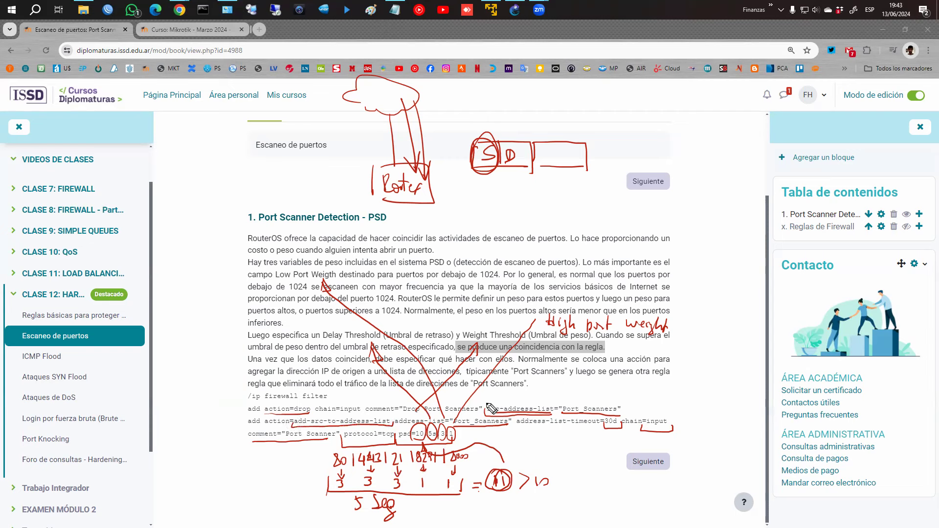
# - Underline src-address-list, circle action=drop and the 30d timeout, then clear all annotations with Escape
pyautogui.moveTo(489, 414); pyautogui.dragTo(552, 414)
pyautogui.moveTo(313, 406); pyautogui.dragTo(263, 412)
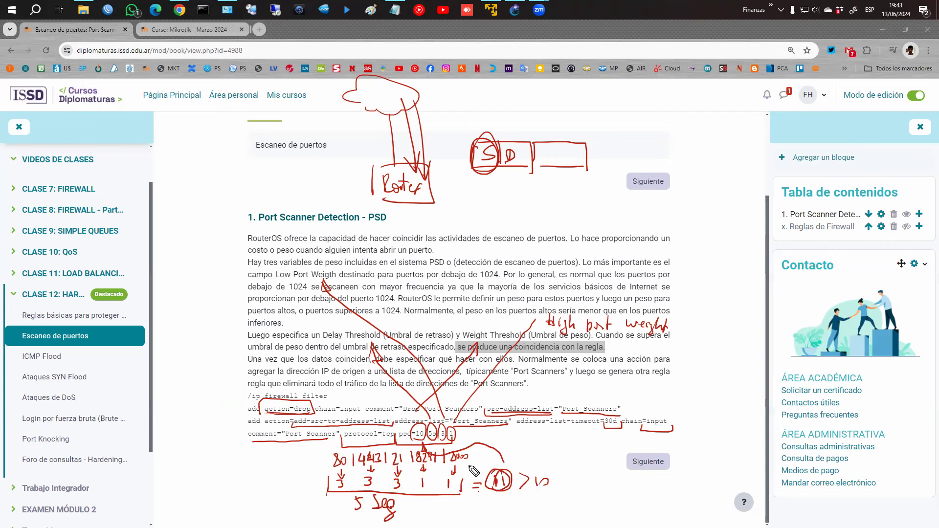
pyautogui.moveTo(607, 440)
pyautogui.mouseDown()
pyautogui.moveTo(612, 432)
pyautogui.moveTo(631, 443)
pyautogui.moveTo(599, 433)
pyautogui.mouseUp()
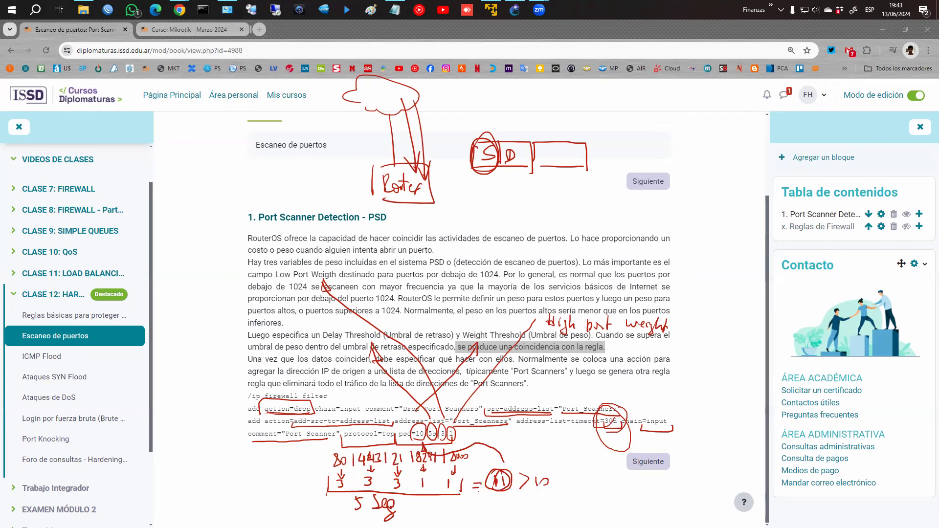
pyautogui.press('Escape')
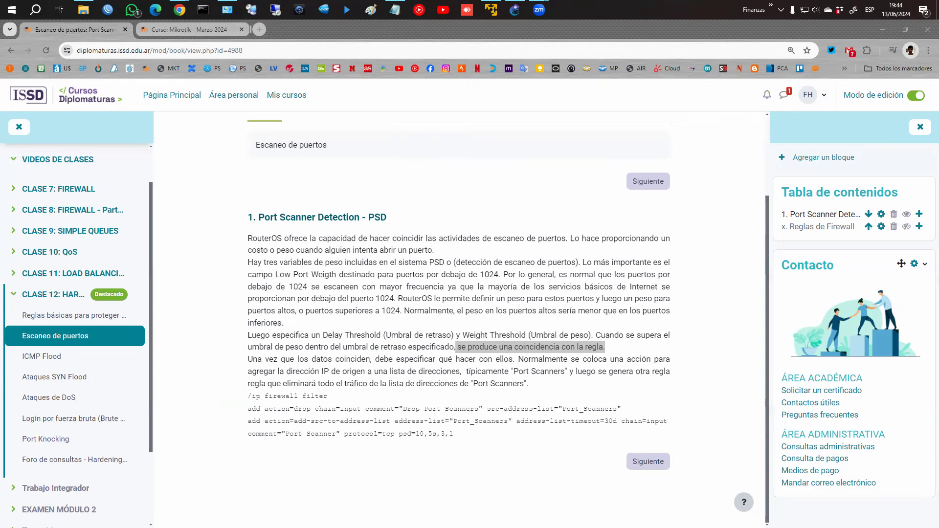
# - Advance to the next chapter and choose ICMP Flood from the course index
pyautogui.click(644, 465)
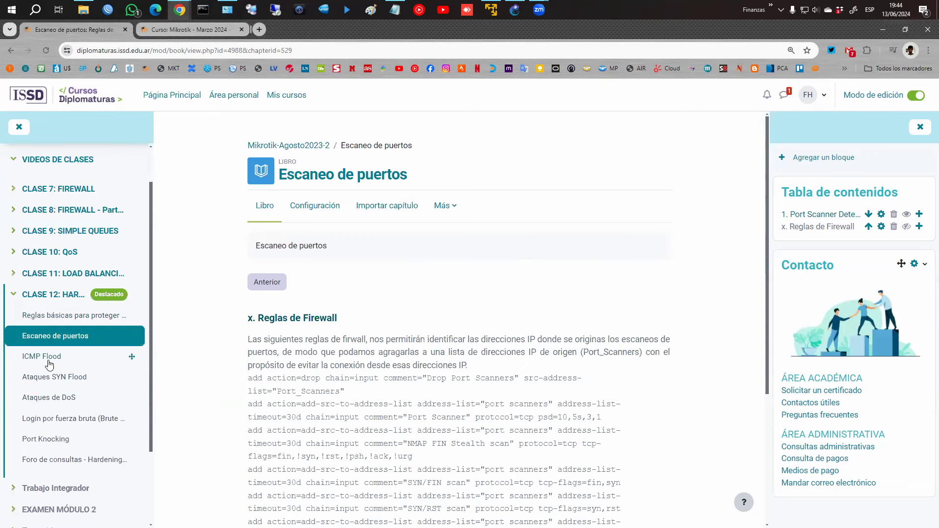
pyautogui.click(45, 356)
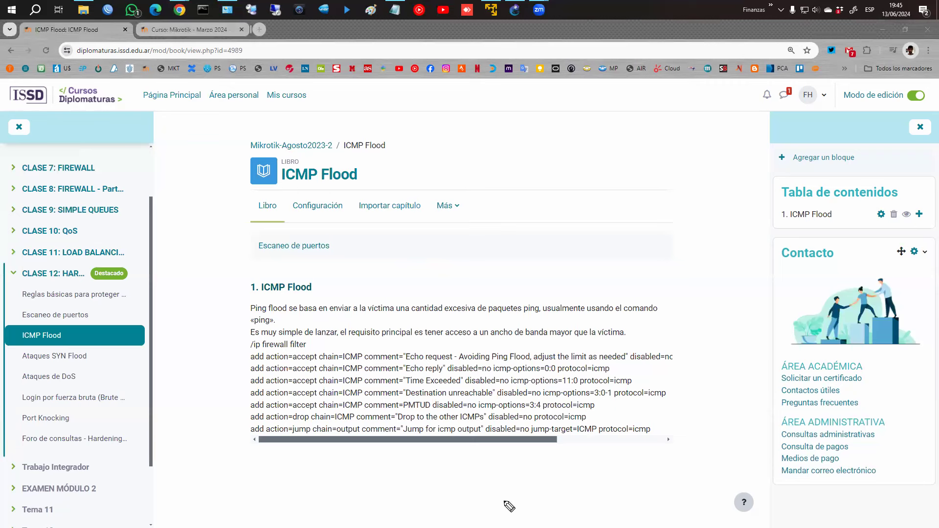
# - Write 'Fw' at the page top and sketch numbered rule lines 0–4 beneath it
pyautogui.moveTo(588, 137); pyautogui.dragTo(626, 130)
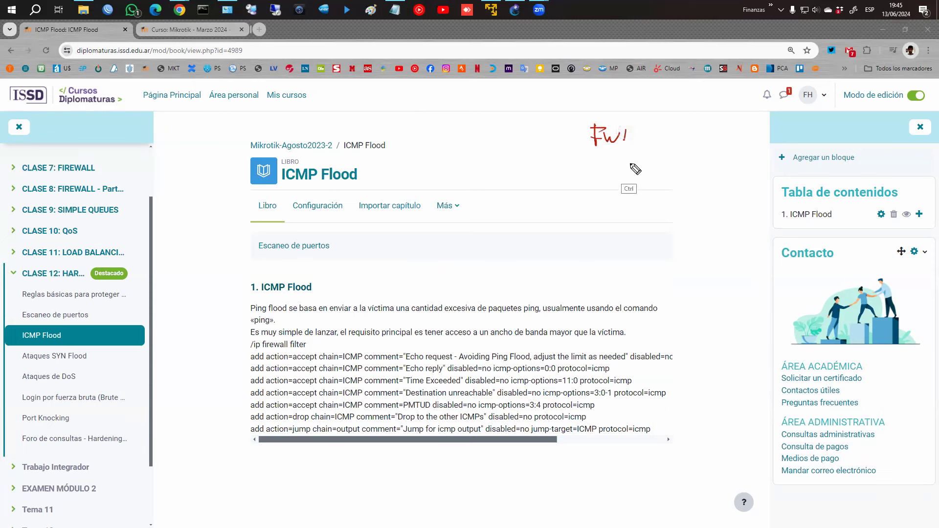
pyautogui.moveTo(560, 165)
pyautogui.mouseDown()
pyautogui.moveTo(591, 164)
pyautogui.moveTo(582, 215)
pyautogui.mouseUp()
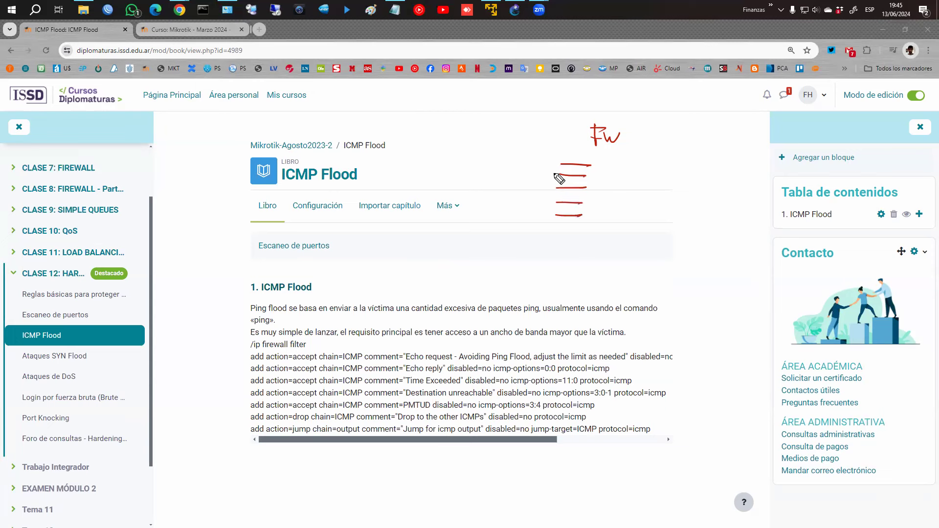
pyautogui.moveTo(552, 154); pyautogui.dragTo(549, 178)
pyautogui.moveTo(545, 185); pyautogui.dragTo(548, 216)
# - Group the rules with a brace, note 'Actions JUMP', and draw an arrow to rule 51
pyautogui.moveTo(603, 156); pyautogui.dragTo(591, 208)
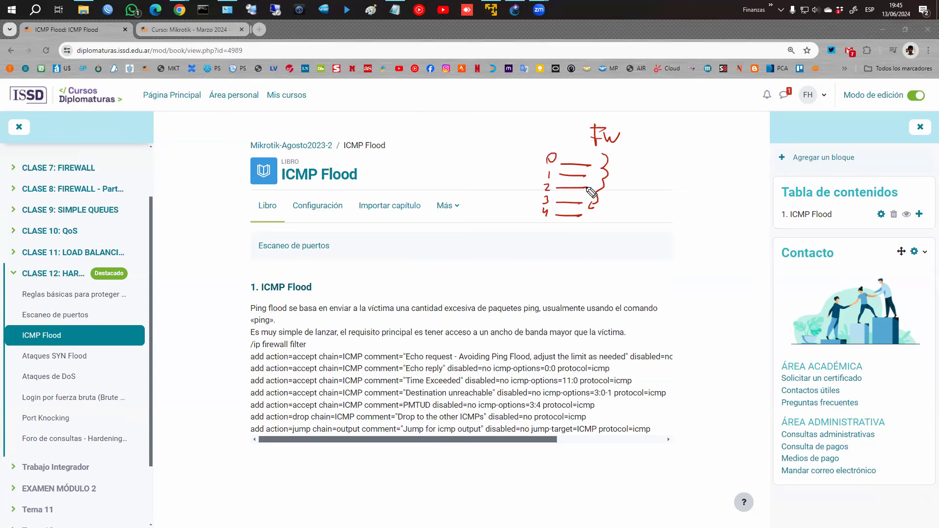
pyautogui.moveTo(588, 187)
pyautogui.mouseDown()
pyautogui.moveTo(667, 186)
pyautogui.moveTo(693, 197)
pyautogui.moveTo(710, 186)
pyautogui.moveTo(731, 189)
pyautogui.moveTo(699, 258)
pyautogui.moveTo(607, 267)
pyautogui.moveTo(614, 270)
pyautogui.mouseUp()
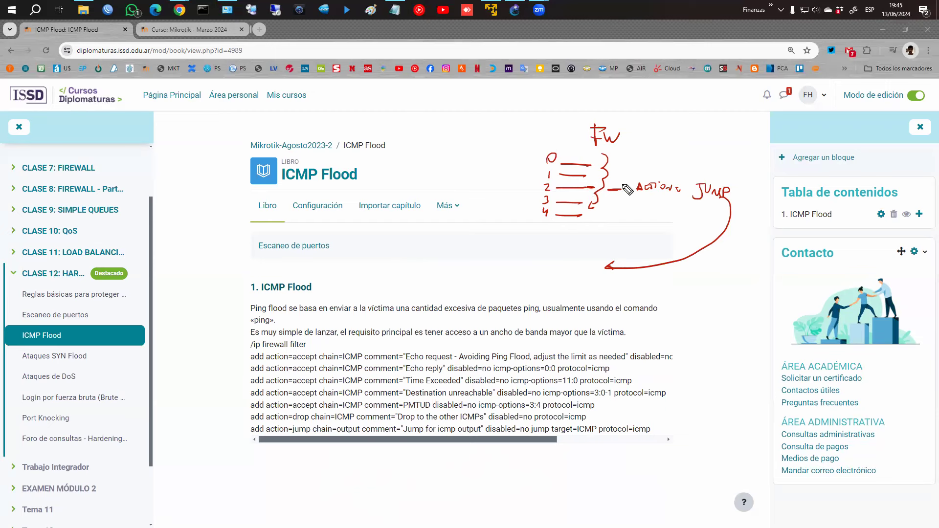
pyautogui.moveTo(588, 264)
pyautogui.mouseDown()
pyautogui.moveTo(524, 267)
pyautogui.moveTo(533, 266)
pyautogui.mouseUp()
pyautogui.click(542, 274)
# - Log into the router at 192.168.63.172 from WinBox Neighbors and add a new firewall filter rule
pyautogui.click(89, 210)
pyautogui.hotkey('alt', 'Tab')
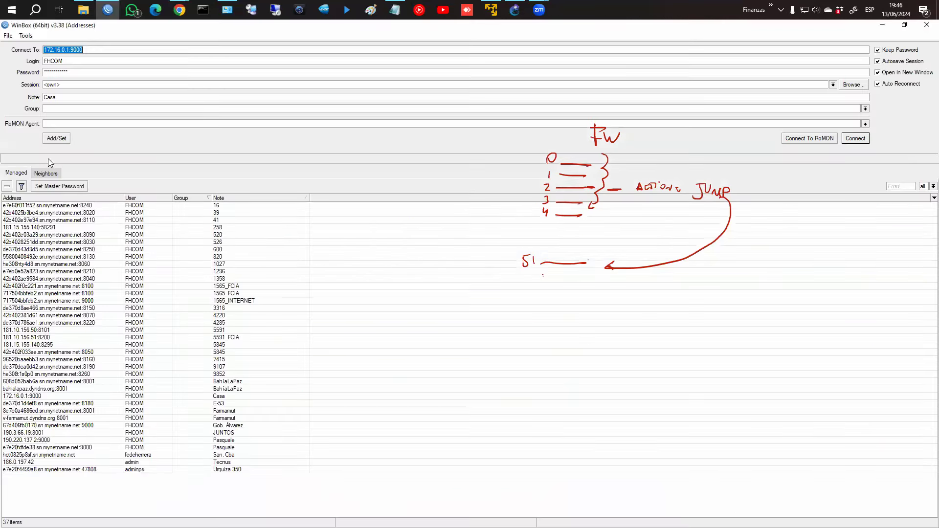
pyautogui.click(46, 173)
pyautogui.click(78, 220)
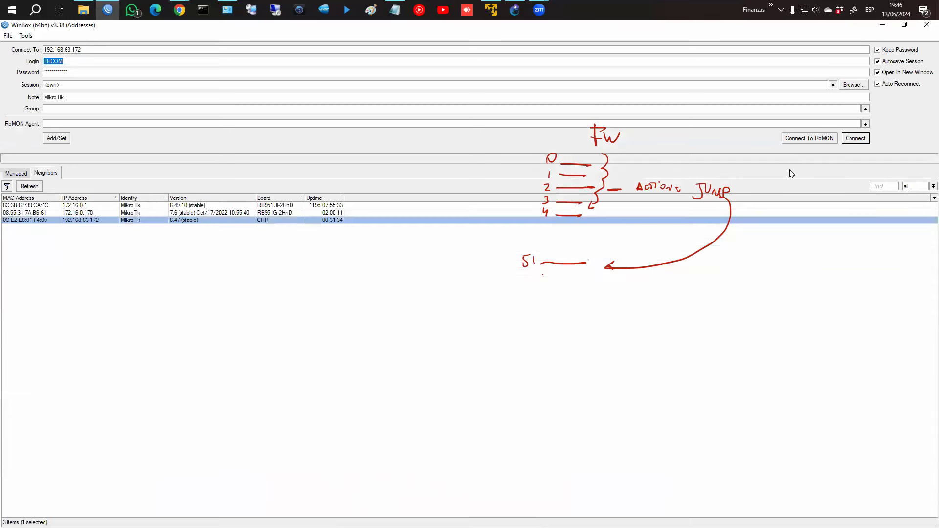
pyautogui.write('adin')
pyautogui.press('Return')
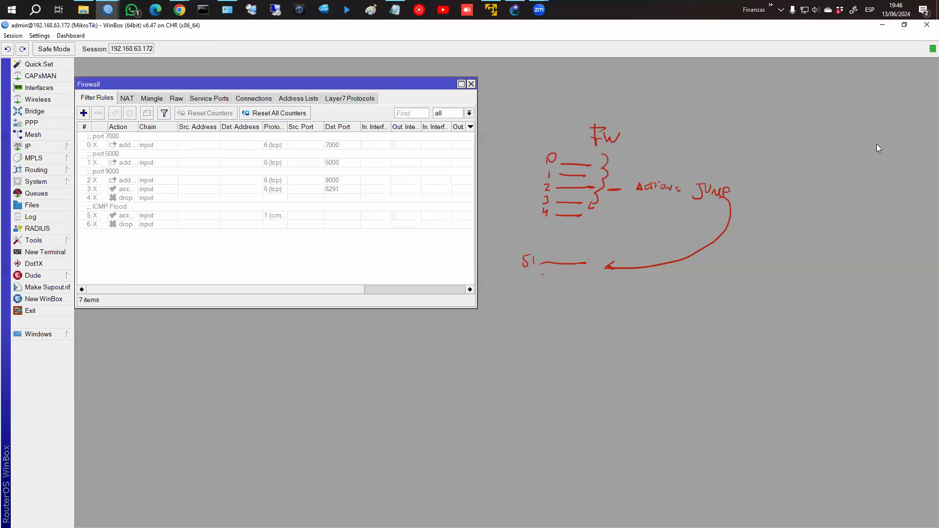
pyautogui.press('Escape')
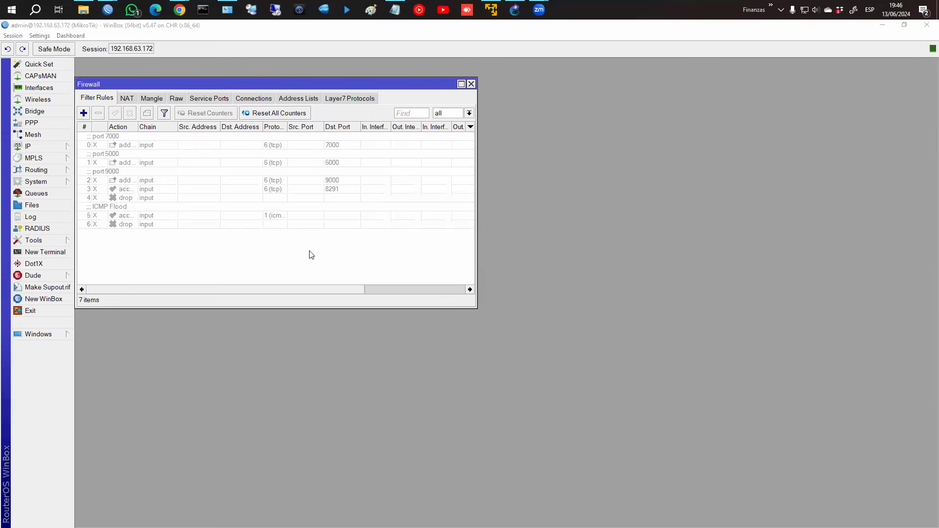
pyautogui.click(84, 113)
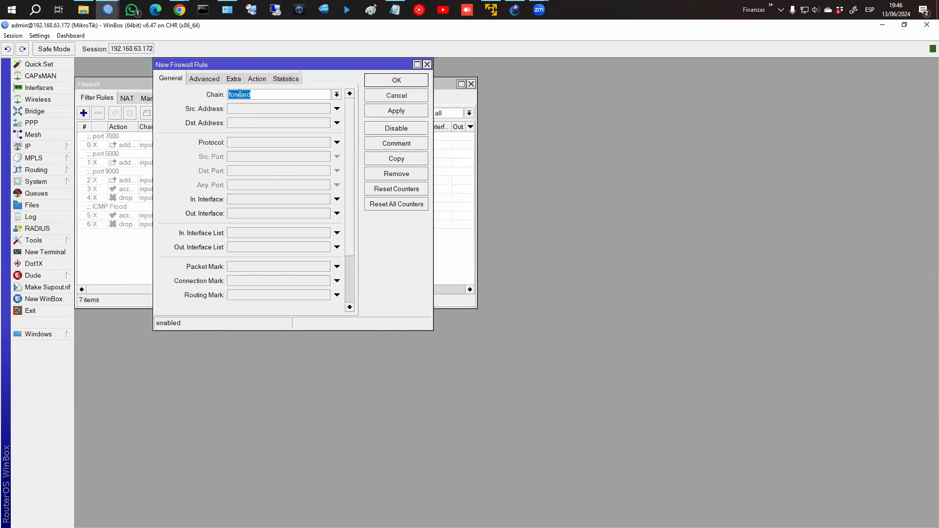
# - Set the new rule's action to jump, look over the available jump target chains, then cancel the rule
pyautogui.click(263, 79)
pyautogui.click(343, 95)
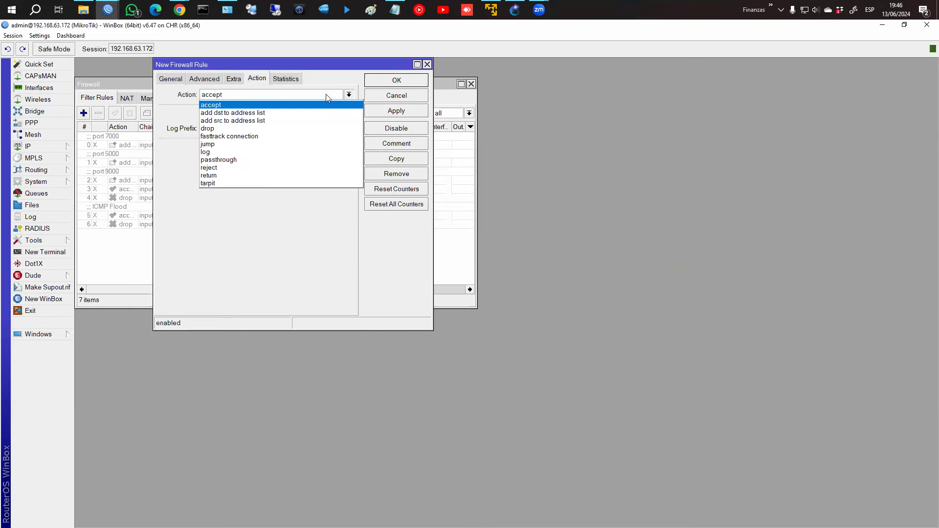
pyautogui.click(215, 144)
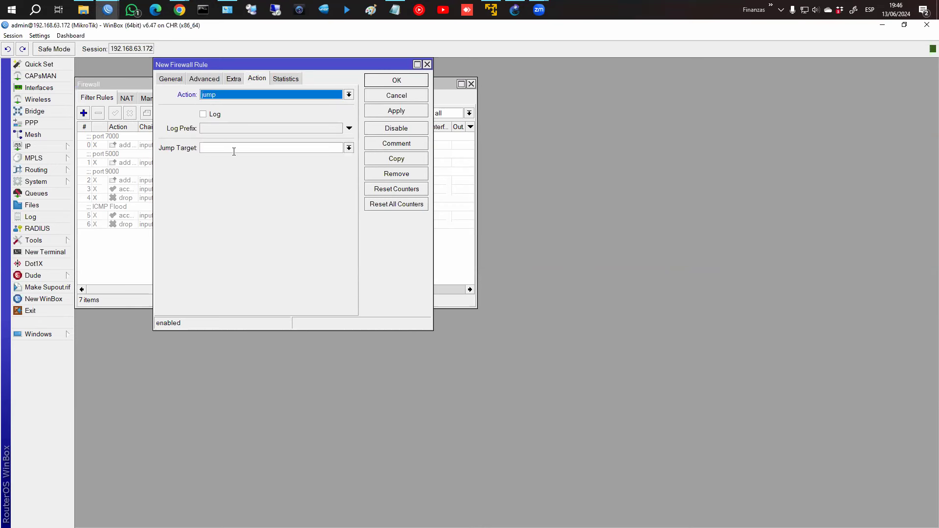
pyautogui.click(229, 148)
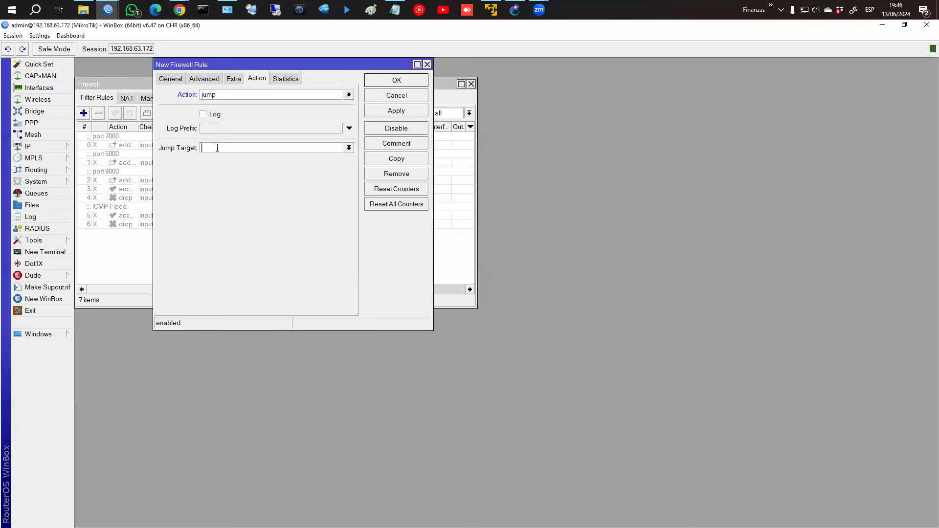
pyautogui.click(349, 148)
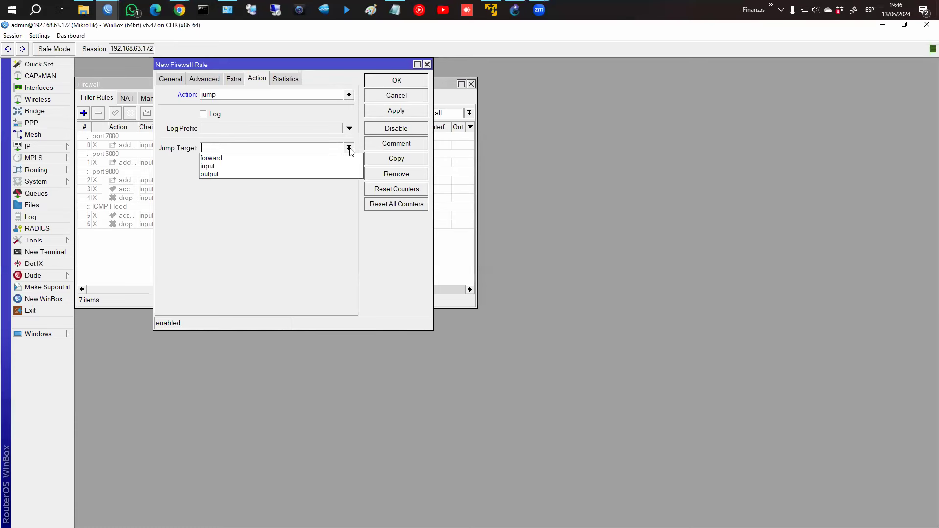
pyautogui.click(214, 148)
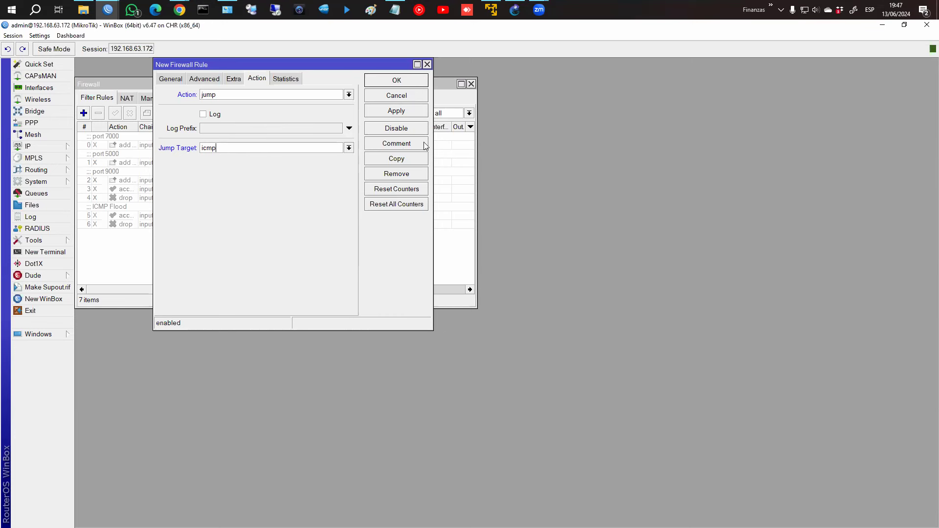
pyautogui.click(397, 96)
# - Minimize WinBox and bring the ICMP Flood course page forward in Chrome
pyautogui.click(883, 26)
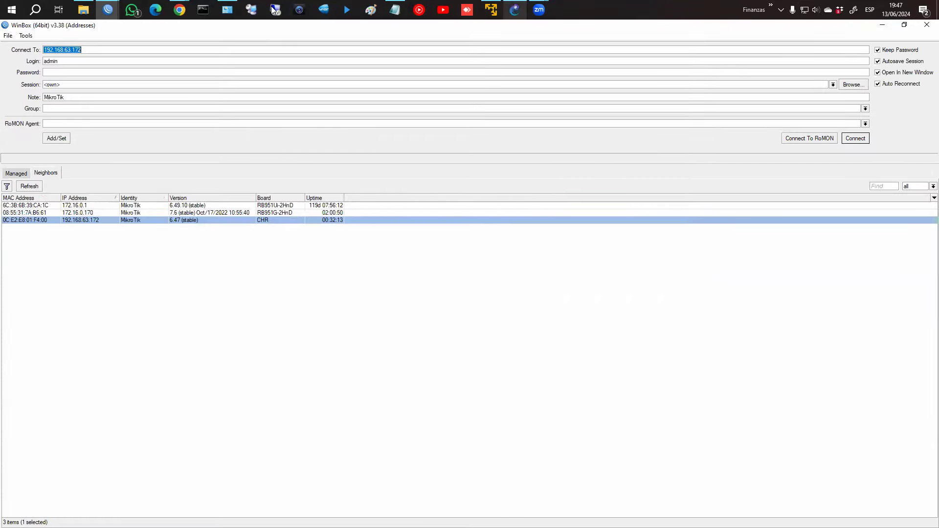
pyautogui.click(180, 10)
pyautogui.click(234, 54)
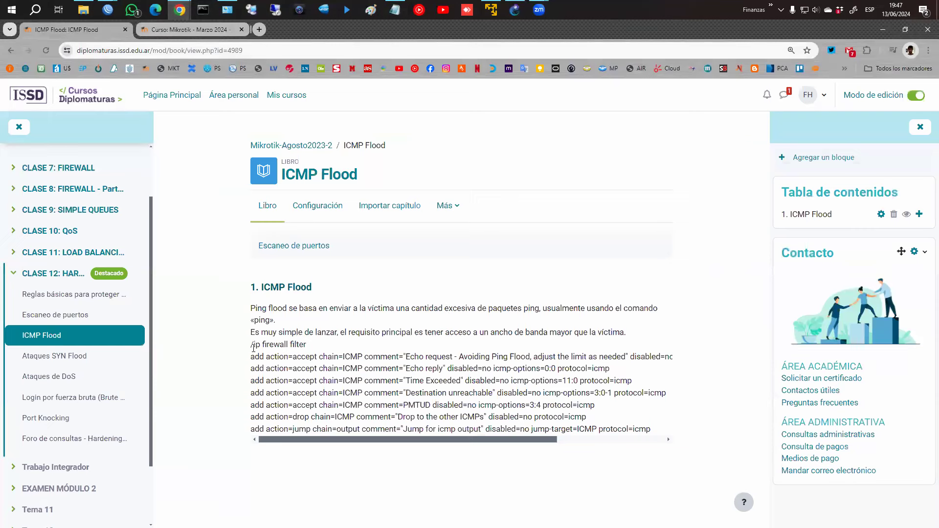
# - Highlight /ip firewall filter, chain=ICMP and the accept action on the first rule line
pyautogui.moveTo(253, 348); pyautogui.dragTo(322, 352)
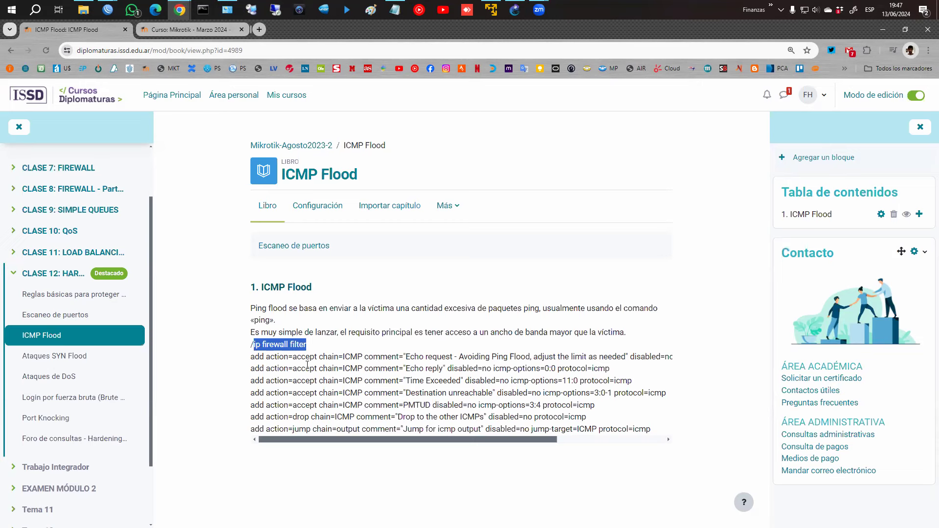
pyautogui.moveTo(318, 356); pyautogui.dragTo(365, 357)
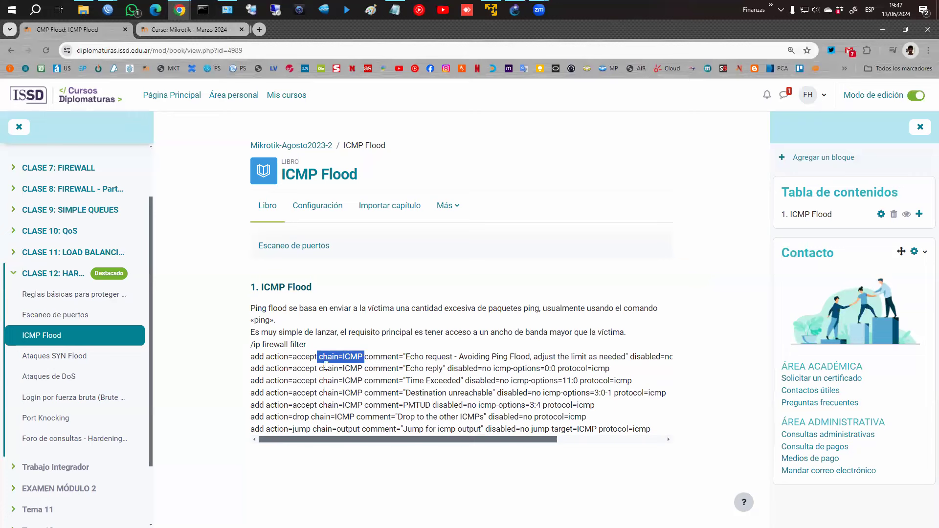
pyautogui.moveTo(292, 357); pyautogui.dragTo(323, 357)
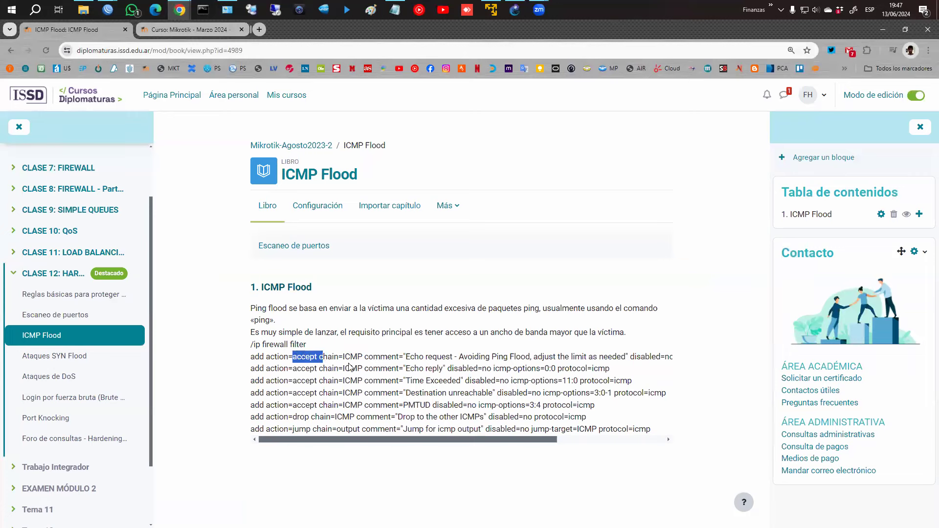
pyautogui.click(343, 413)
# - Highlight jump-target=ICMP on the last rule and draw an arrow back to /ip firewall filter
pyautogui.moveTo(251, 429); pyautogui.dragTo(311, 431)
pyautogui.click(280, 429)
pyautogui.click(344, 431)
pyautogui.moveTo(531, 429); pyautogui.dragTo(652, 441)
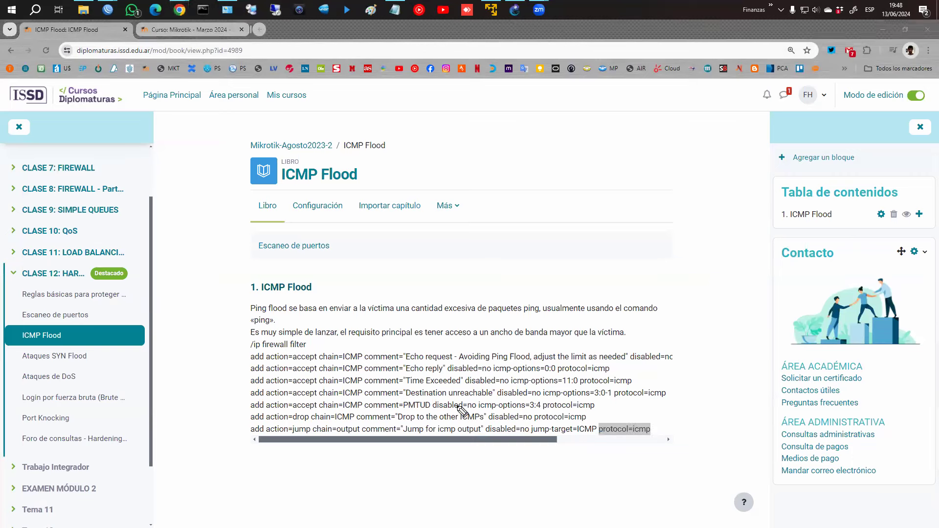
pyautogui.moveTo(654, 429)
pyautogui.mouseDown()
pyautogui.moveTo(703, 410)
pyautogui.moveTo(646, 294)
pyautogui.moveTo(461, 254)
pyautogui.mouseUp()
pyautogui.moveTo(355, 266)
pyautogui.mouseDown()
pyautogui.moveTo(258, 325)
pyautogui.moveTo(257, 348)
pyautogui.mouseUp()
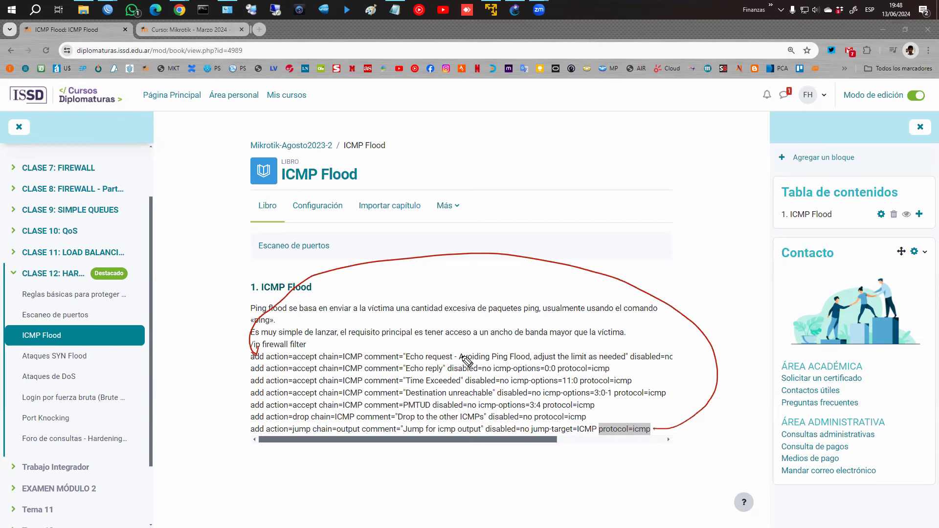
# - Underline Echo reply, icmp-options=0:0 and protocol=icmp, then select the Echo request and reply lines
pyautogui.moveTo(629, 358); pyautogui.dragTo(639, 357)
pyautogui.moveTo(495, 374); pyautogui.dragTo(555, 372)
pyautogui.moveTo(406, 375); pyautogui.dragTo(443, 374)
pyautogui.moveTo(558, 374); pyautogui.dragTo(619, 374)
pyautogui.moveTo(601, 352); pyautogui.dragTo(724, 378)
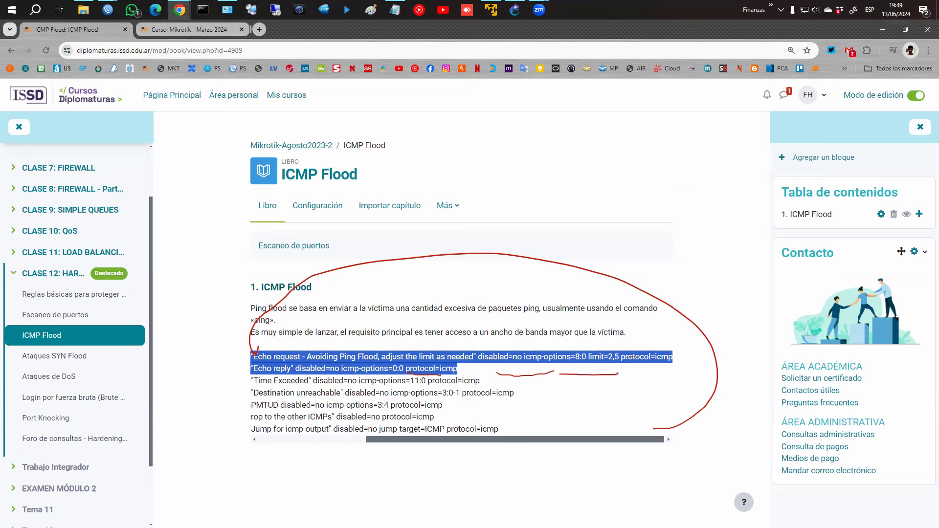
pyautogui.click(928, 50)
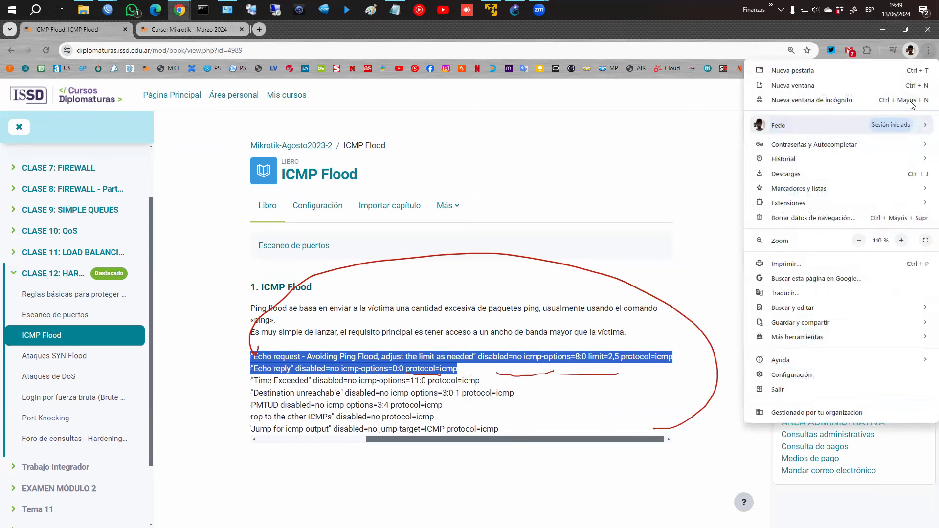
pyautogui.click(858, 241)
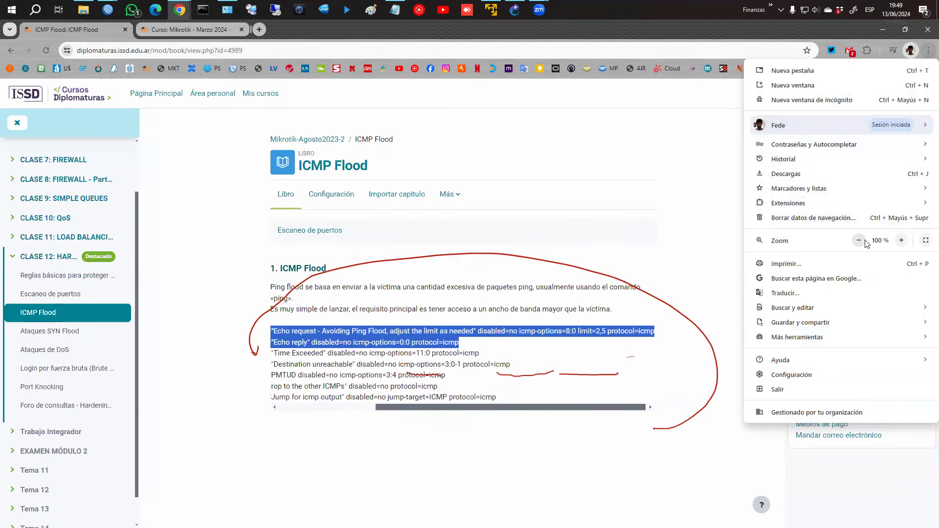
pyautogui.click(494, 375)
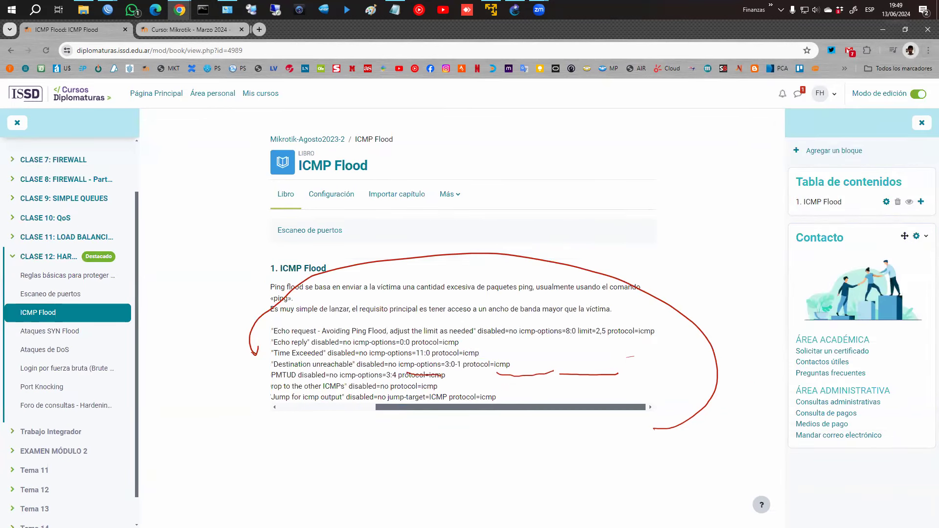
pyautogui.press('Escape')
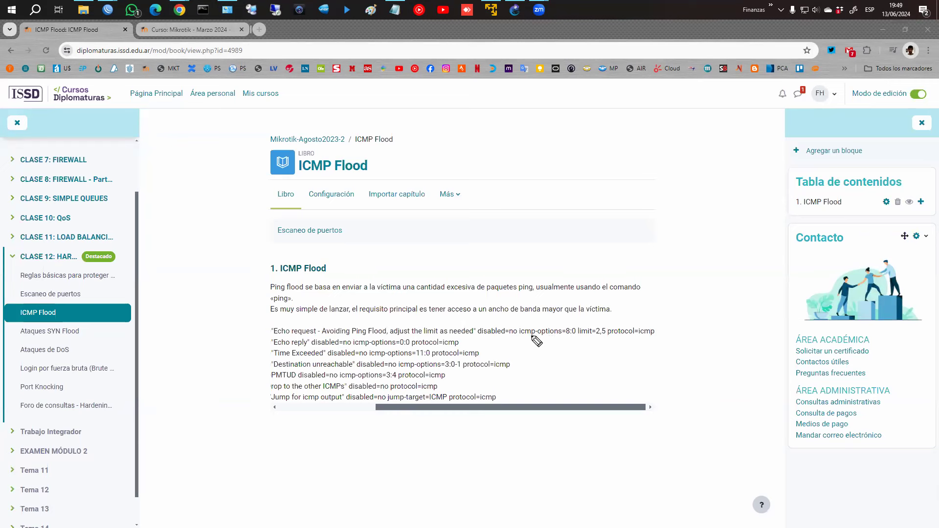
pyautogui.moveTo(563, 336); pyautogui.dragTo(656, 338)
pyautogui.moveTo(439, 407); pyautogui.dragTo(342, 408)
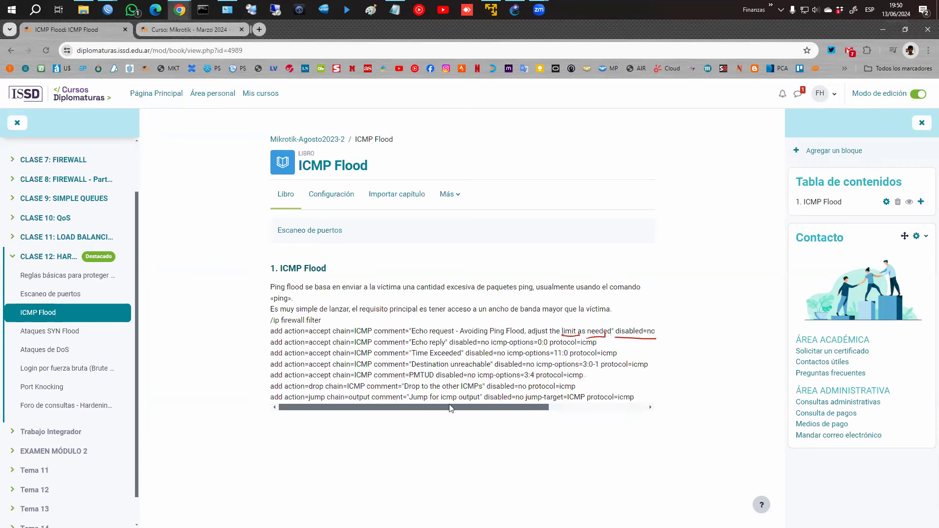
pyautogui.moveTo(479, 408); pyautogui.dragTo(384, 406)
pyautogui.moveTo(394, 354); pyautogui.dragTo(397, 353)
pyautogui.moveTo(438, 410); pyautogui.dragTo(390, 415)
pyautogui.moveTo(336, 365); pyautogui.dragTo(486, 367)
pyautogui.moveTo(507, 416); pyautogui.dragTo(619, 416)
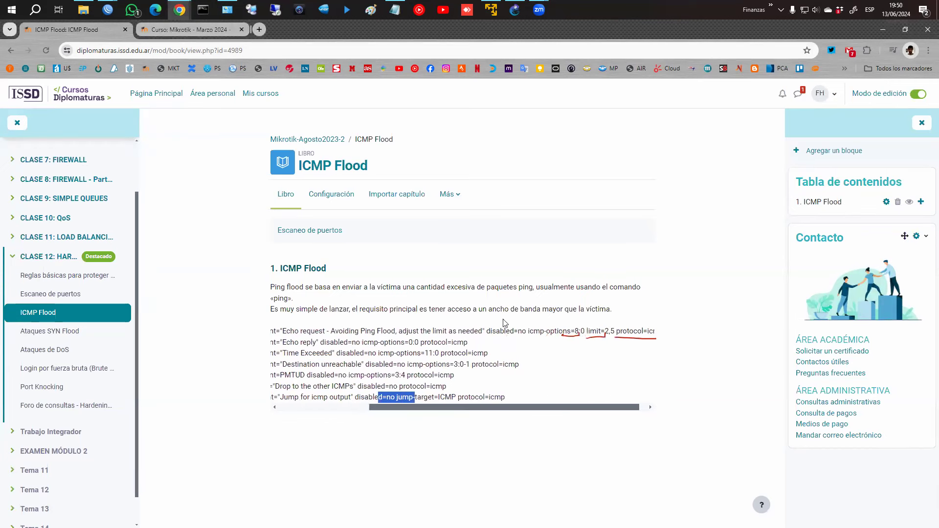
pyautogui.moveTo(505, 405); pyautogui.dragTo(397, 401)
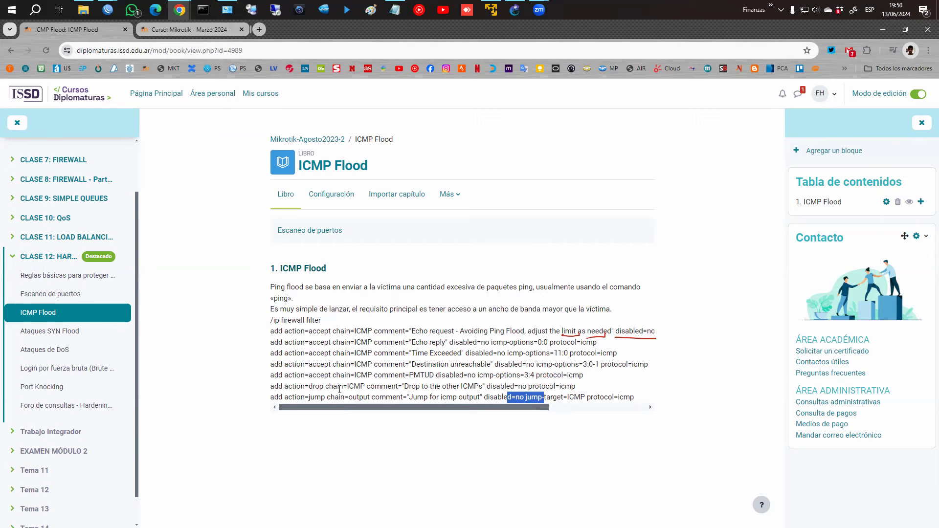
pyautogui.moveTo(289, 386); pyautogui.dragTo(319, 387)
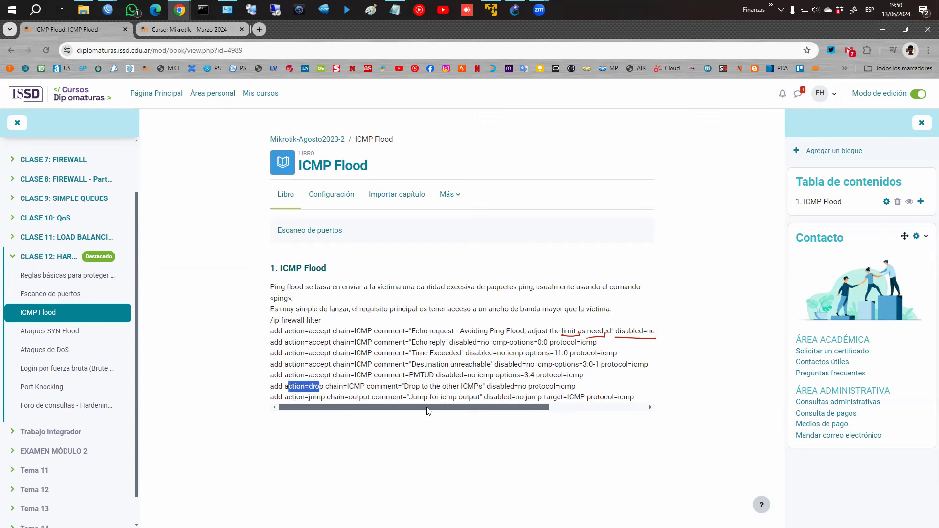
pyautogui.moveTo(430, 410); pyautogui.dragTo(562, 415)
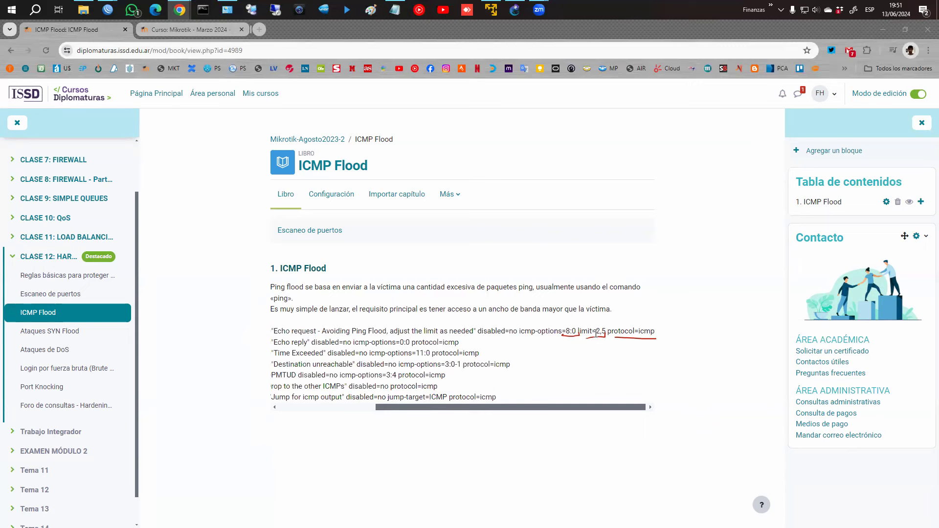
pyautogui.moveTo(606, 333); pyautogui.dragTo(595, 333)
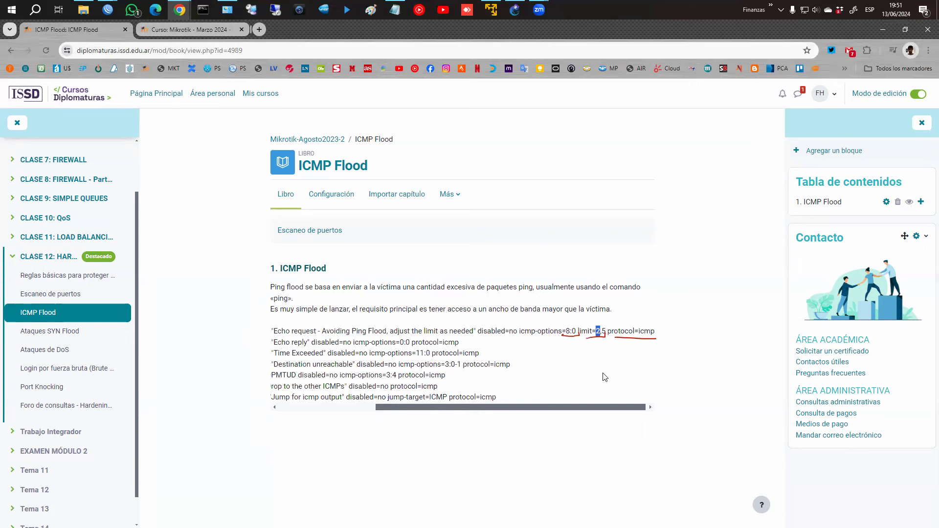
pyautogui.click(606, 336)
pyautogui.moveTo(600, 332); pyautogui.dragTo(605, 330)
pyautogui.moveTo(108, 9)
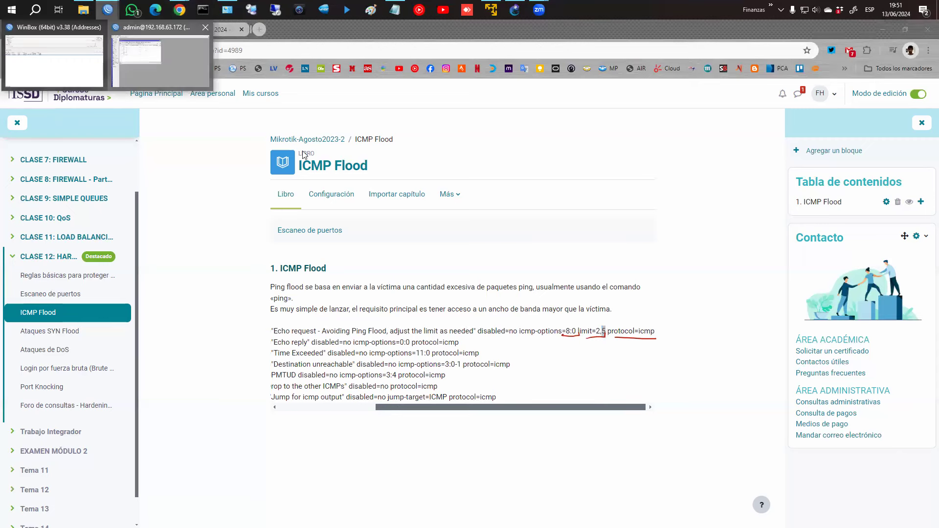
# - Review the ICMP Flood accept rule's General, Advanced and Extra tabs, outlining its Limit settings
pyautogui.click(161, 61)
pyautogui.moveTo(136, 215); pyautogui.dragTo(138, 224)
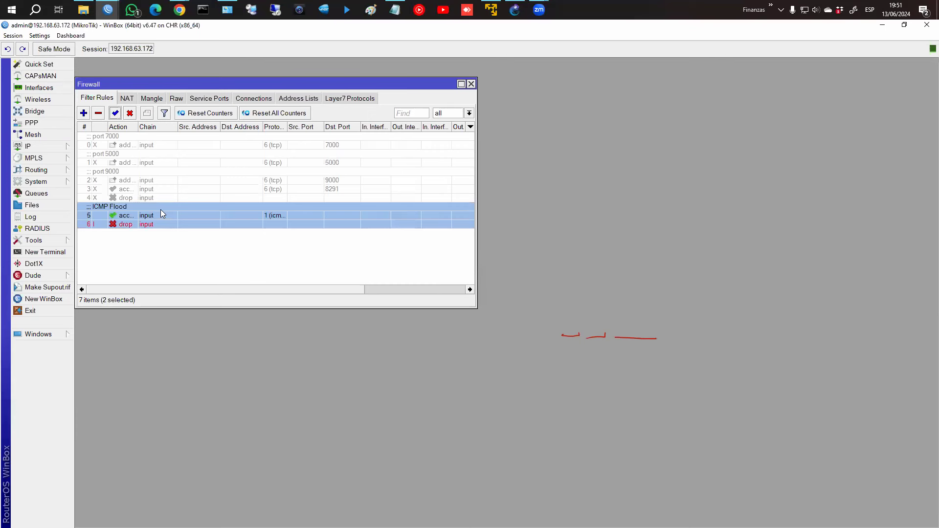
pyautogui.doubleClick(160, 210)
pyautogui.click(170, 80)
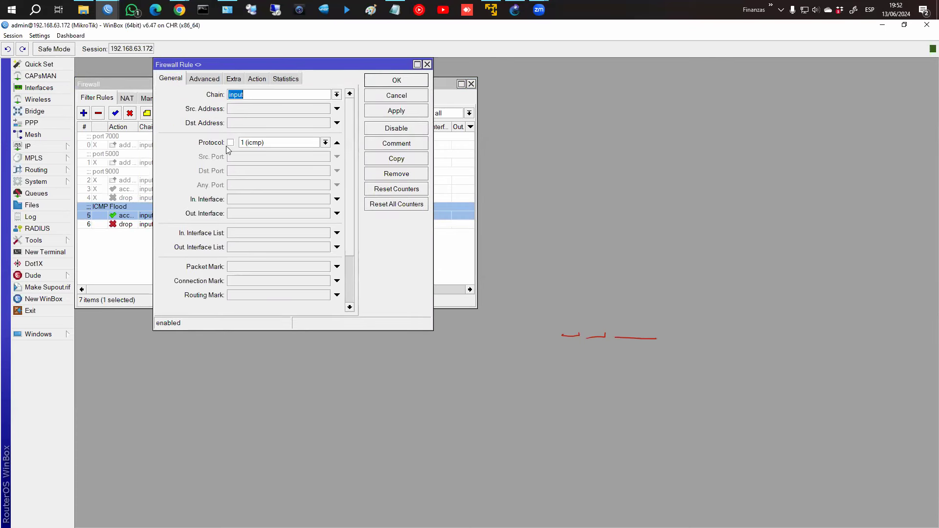
pyautogui.click(206, 79)
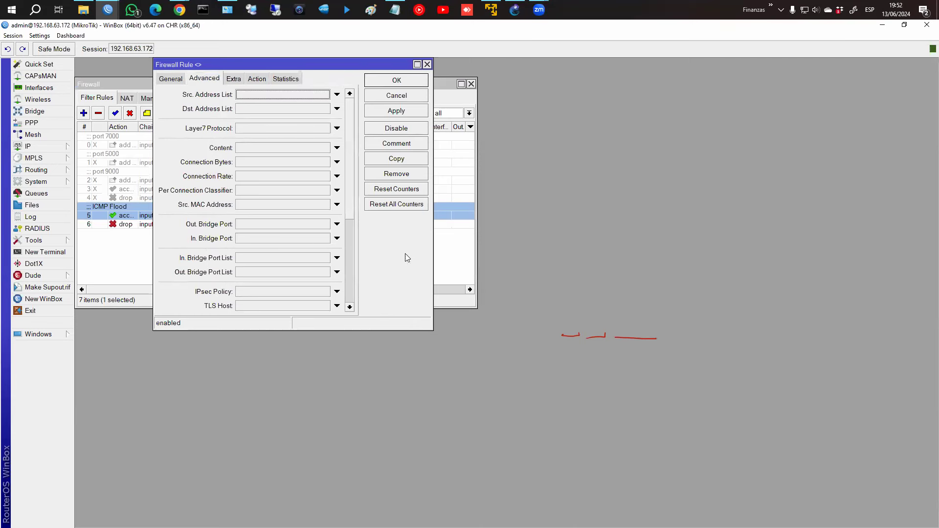
pyautogui.moveTo(431, 329); pyautogui.dragTo(627, 427)
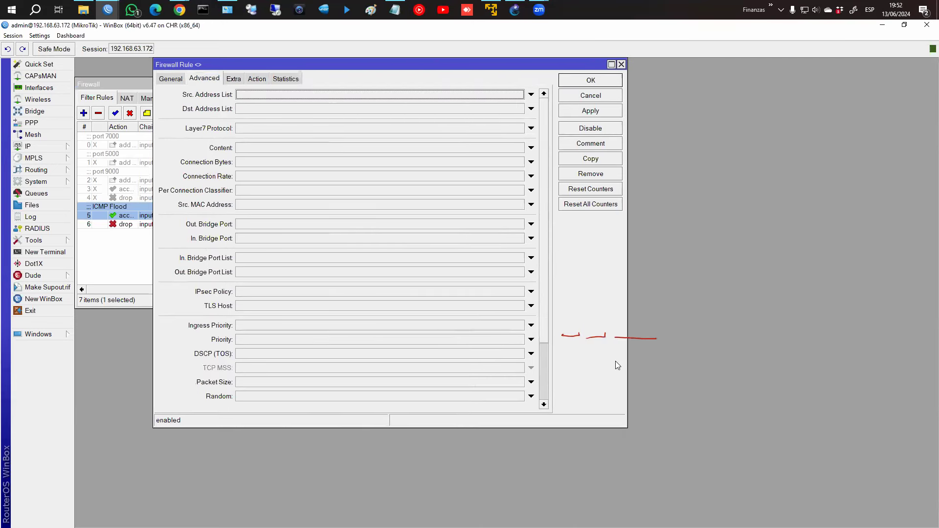
pyautogui.scroll(-2, 545, 408)
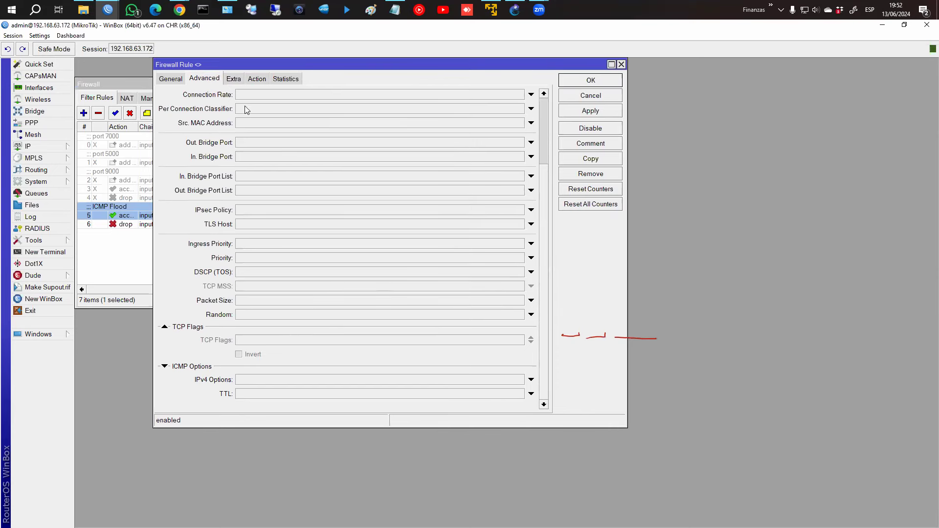
pyautogui.click(234, 80)
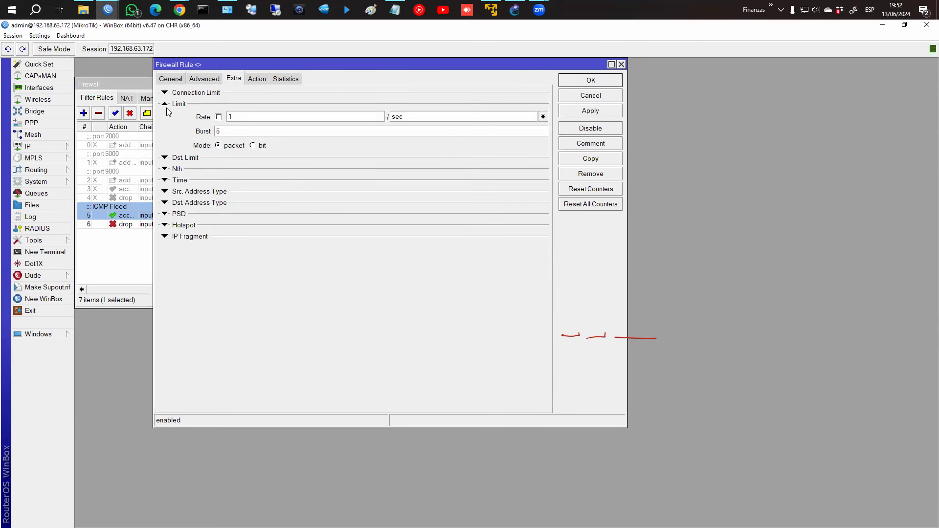
pyautogui.moveTo(165, 104)
pyautogui.mouseDown()
pyautogui.moveTo(367, 157)
pyautogui.moveTo(573, 156)
pyautogui.mouseUp()
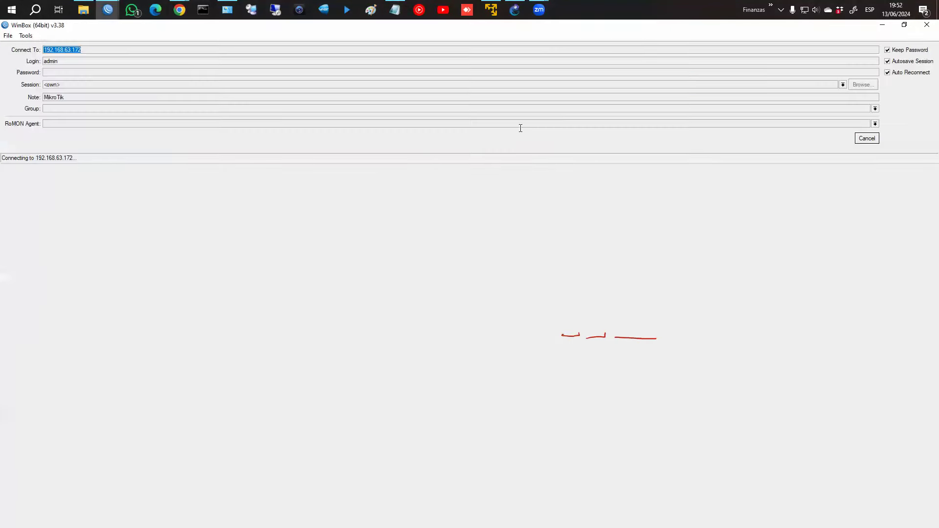
# - Reconnect to the 192.168.63.172 router by its MAC address and reopen the ICMP Flood accept rule
pyautogui.click(874, 141)
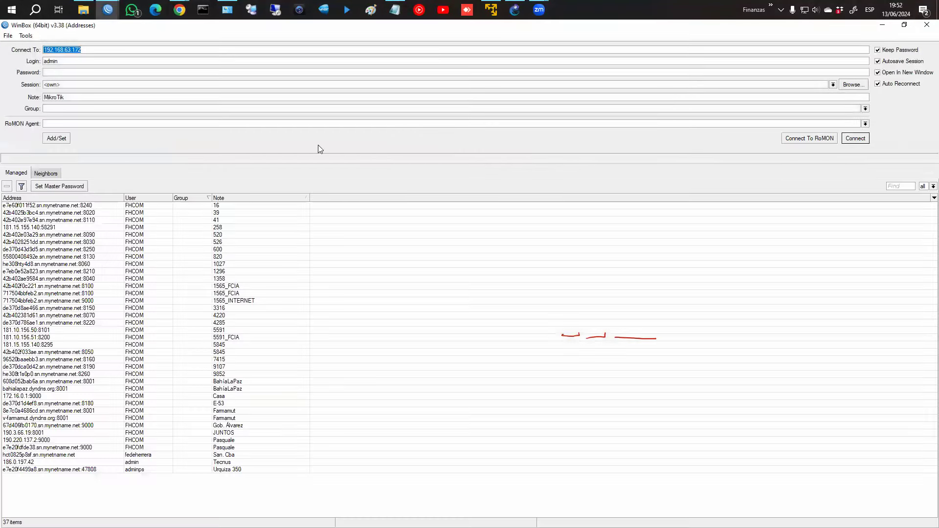
pyautogui.click(47, 173)
pyautogui.click(89, 219)
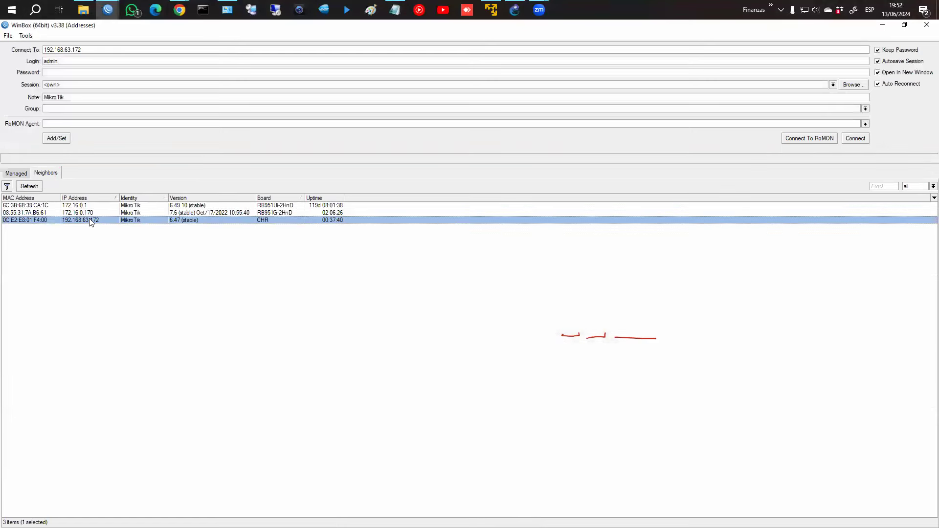
pyautogui.click(41, 219)
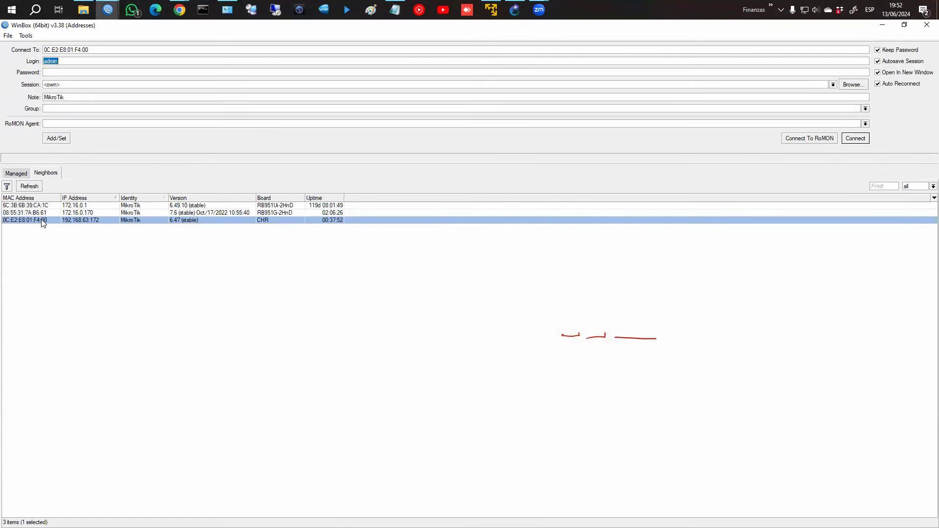
pyautogui.click(854, 138)
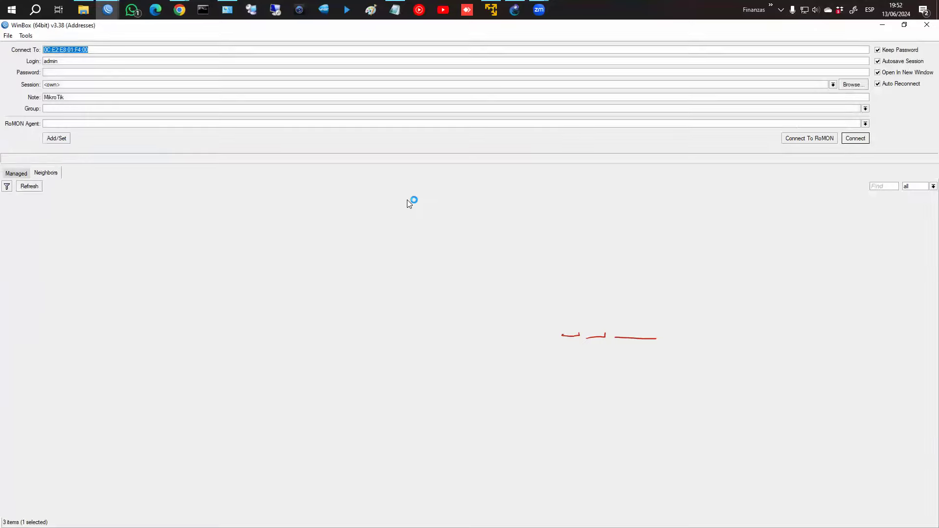
pyautogui.doubleClick(228, 195)
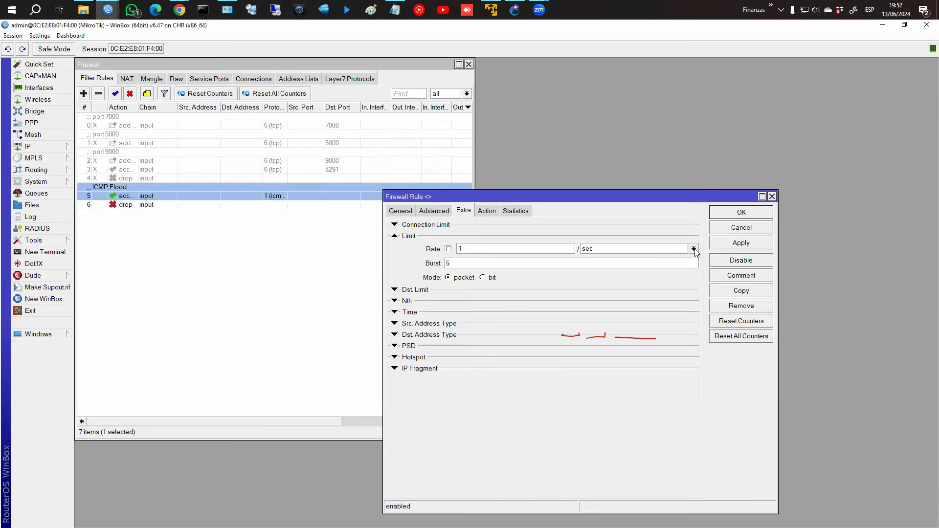
# - Keep the rate unit at per second, cancel the editor, and add the drop rule to the selection
pyautogui.click(693, 249)
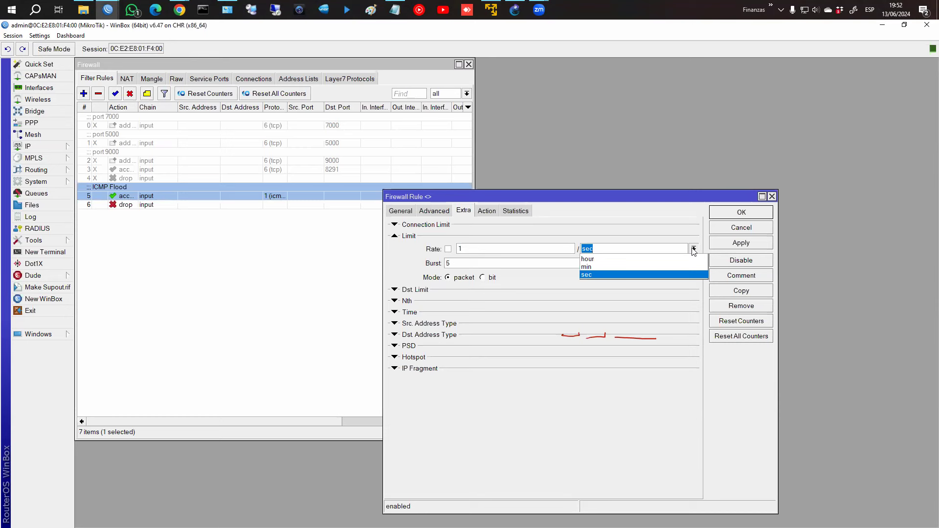
pyautogui.click(694, 250)
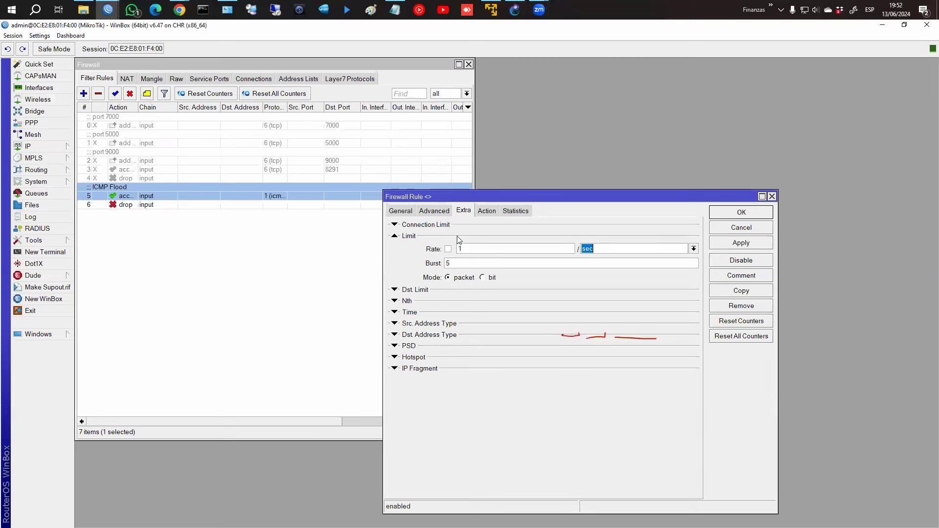
pyautogui.click(717, 227)
pyautogui.keyDown('ctrl'); pyautogui.click(251, 204); pyautogui.keyUp('ctrl')
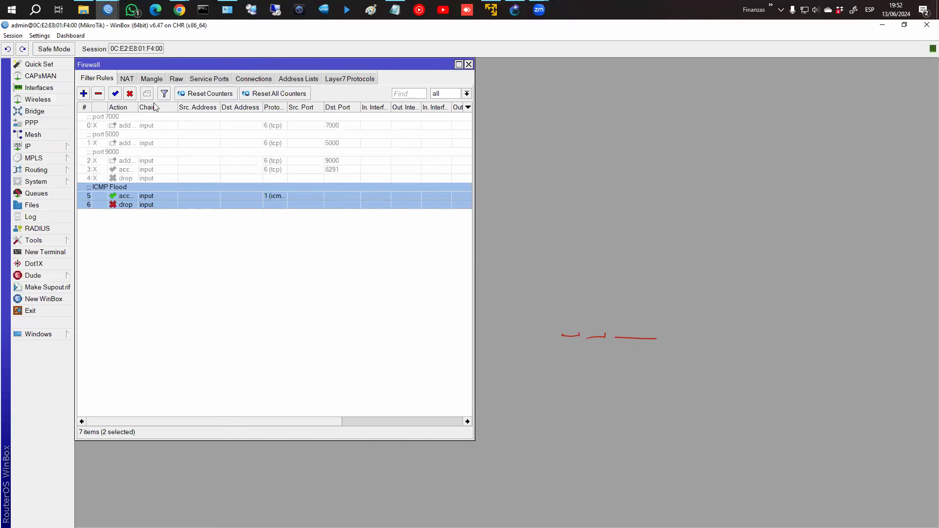
# - Disable both ICMP Flood rules, open the router's IP address list, and snap WinBox left beside a Command Prompt
pyautogui.click(130, 93)
pyautogui.click(203, 10)
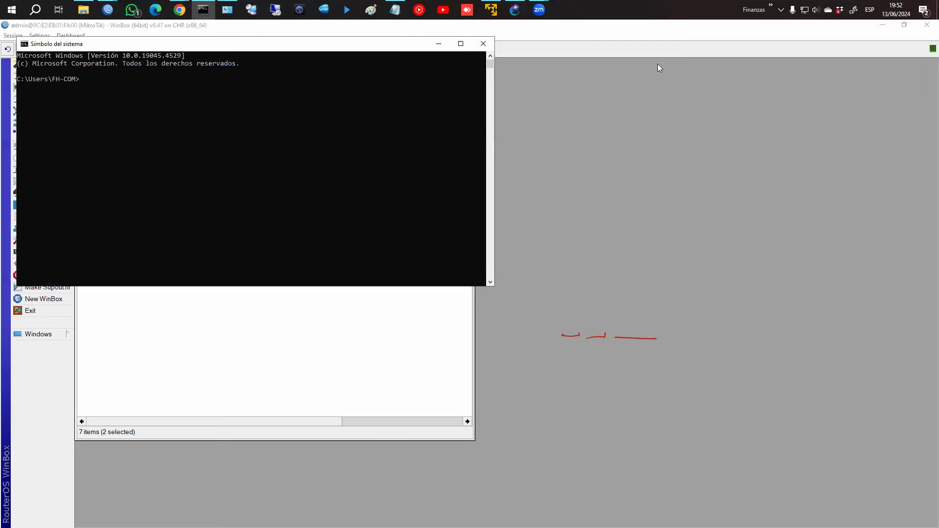
pyautogui.moveTo(383, 39); pyautogui.dragTo(733, 59)
pyautogui.click(28, 146)
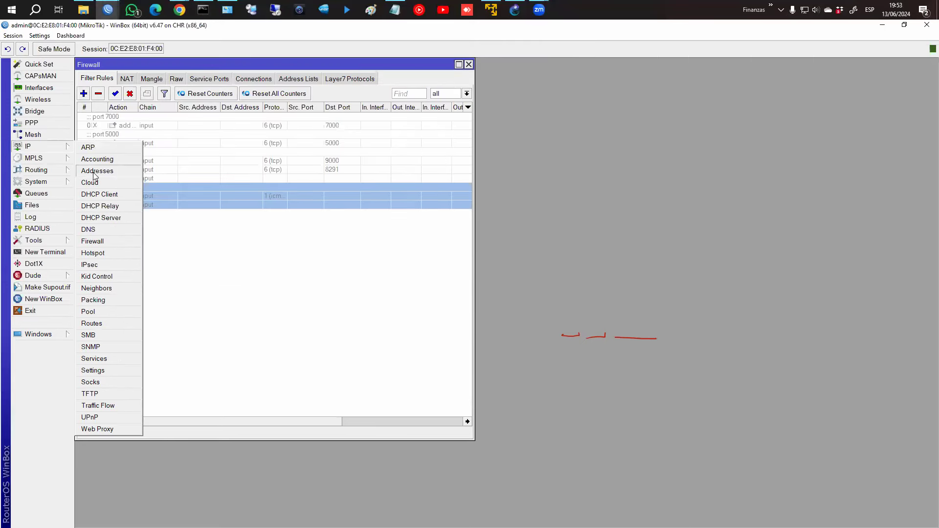
pyautogui.click(96, 171)
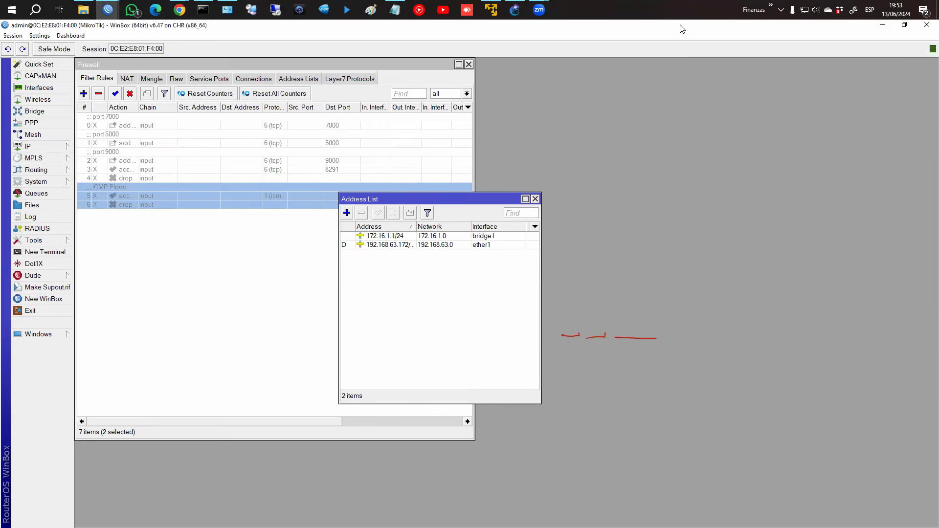
pyautogui.press('super+Left')
pyautogui.click(602, 117)
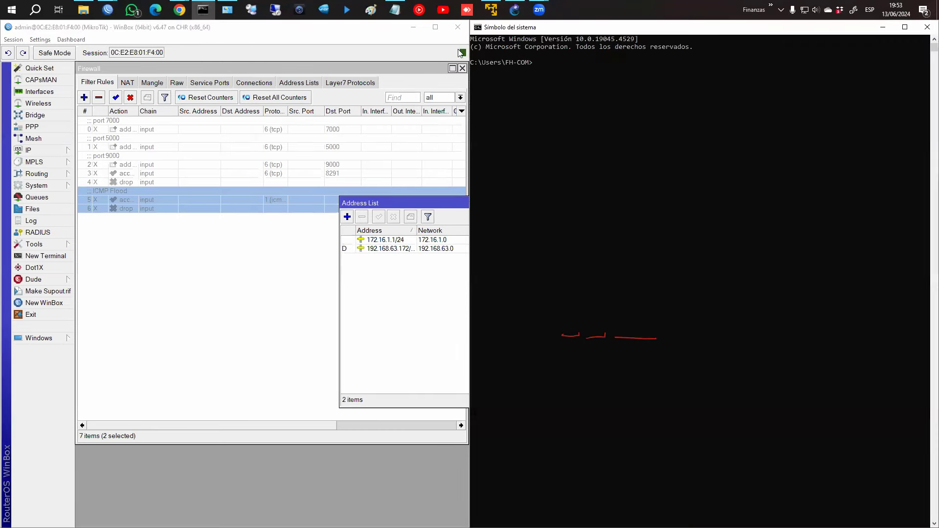
# - Open a second console and stack it below the first on the right half
pyautogui.moveTo(203, 9)
pyautogui.mouseDown()
pyautogui.moveTo(231, 13)
pyautogui.moveTo(207, 12)
pyautogui.mouseUp()
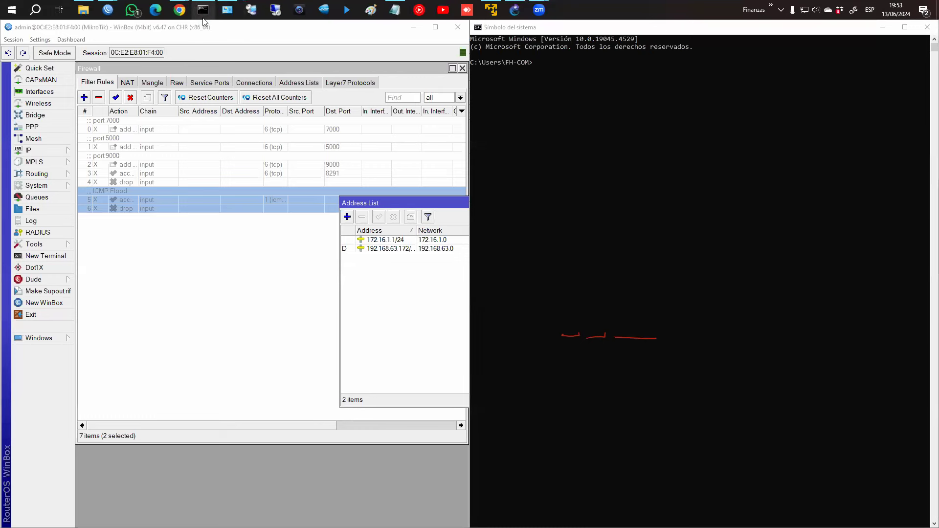
pyautogui.middleClick(203, 11)
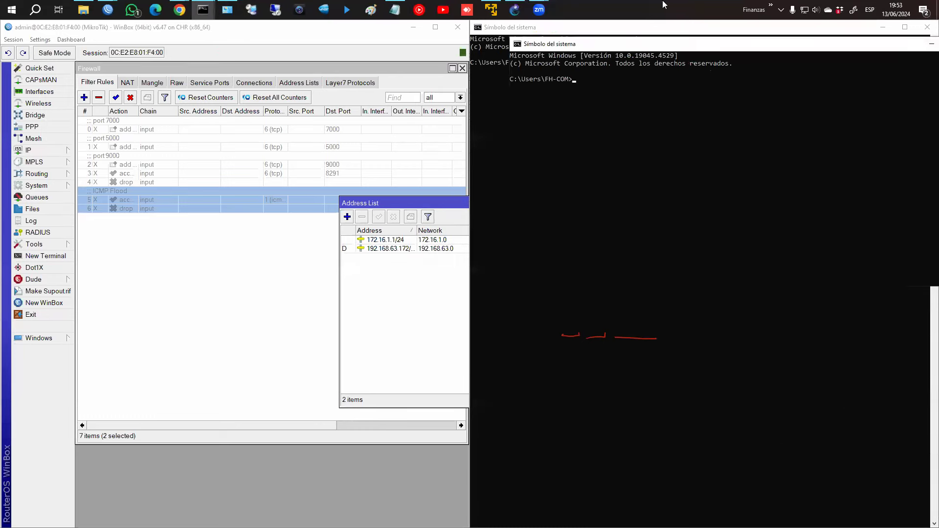
pyautogui.moveTo(636, 3); pyautogui.dragTo(638, 151)
pyautogui.click(693, 450)
pyautogui.moveTo(710, 509); pyautogui.dragTo(667, 132)
pyautogui.moveTo(628, 160); pyautogui.dragTo(635, 209)
pyautogui.click(642, 64)
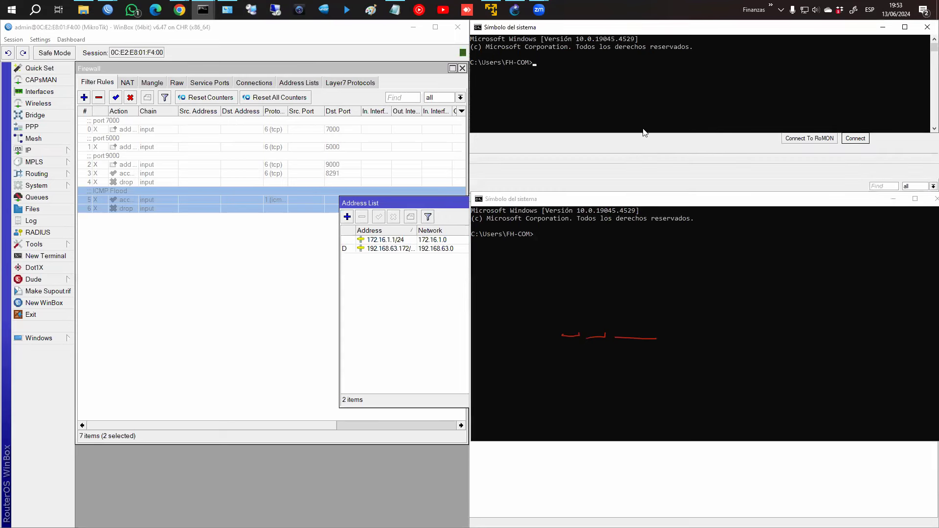
pyautogui.moveTo(642, 134); pyautogui.dragTo(640, 195)
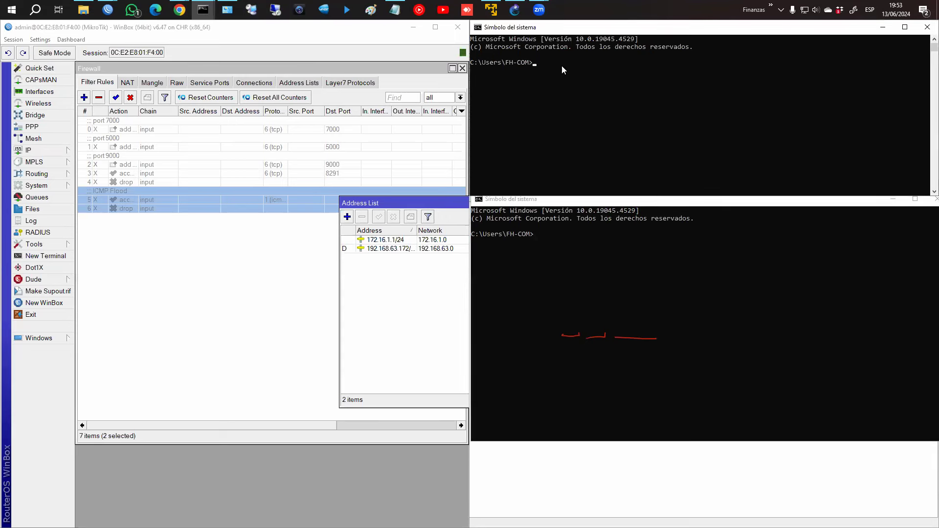
# - Open a third console and place it at the bottom right of the screen
pyautogui.middleClick(203, 9)
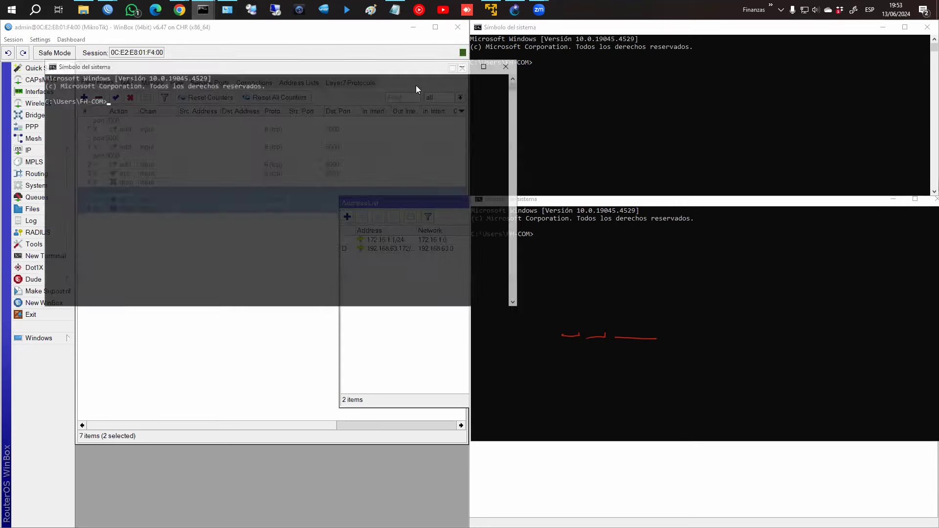
pyautogui.moveTo(320, 68); pyautogui.dragTo(750, 270)
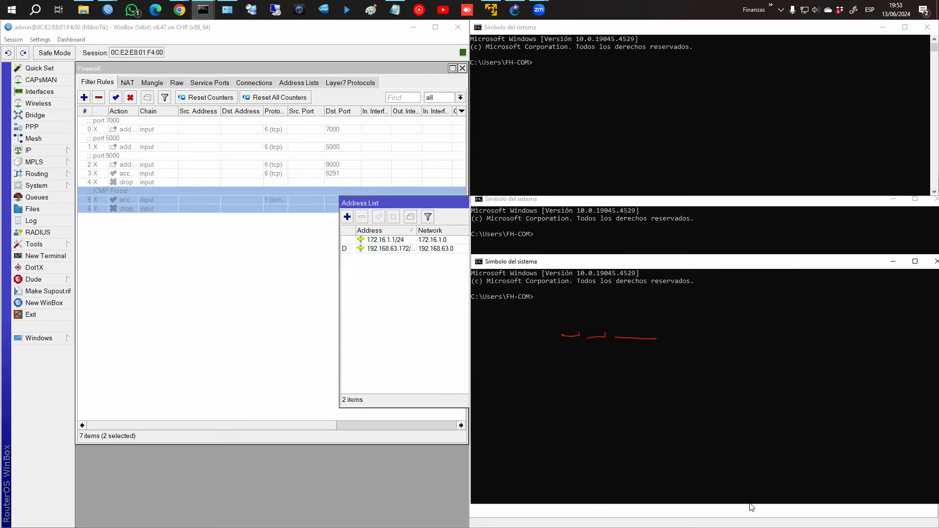
pyautogui.moveTo(748, 504); pyautogui.dragTo(750, 410)
pyautogui.moveTo(717, 295); pyautogui.dragTo(684, 351)
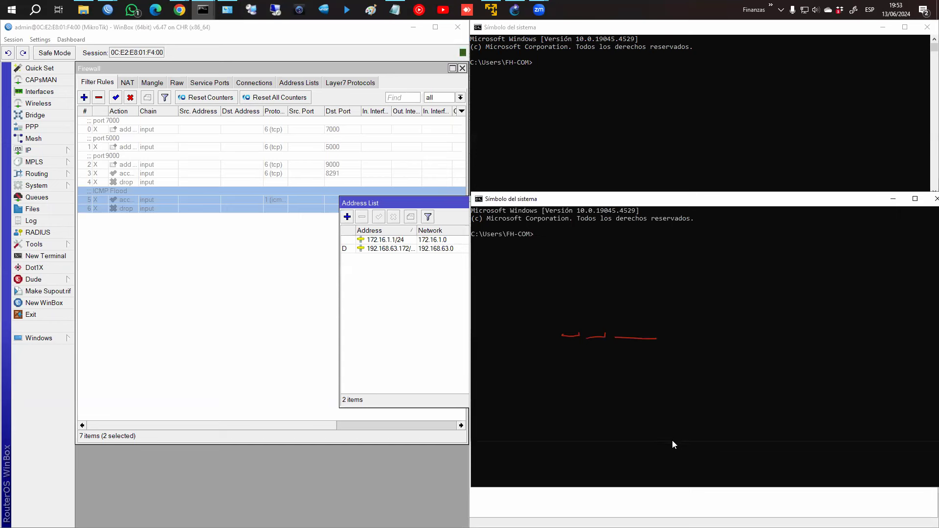
pyautogui.click(681, 363)
pyautogui.moveTo(669, 345); pyautogui.dragTo(669, 376)
pyautogui.click(638, 142)
# - Ping 192.168.63.172 in the top console, then rerun it continuously with -t
pyautogui.write('ping 192.1')
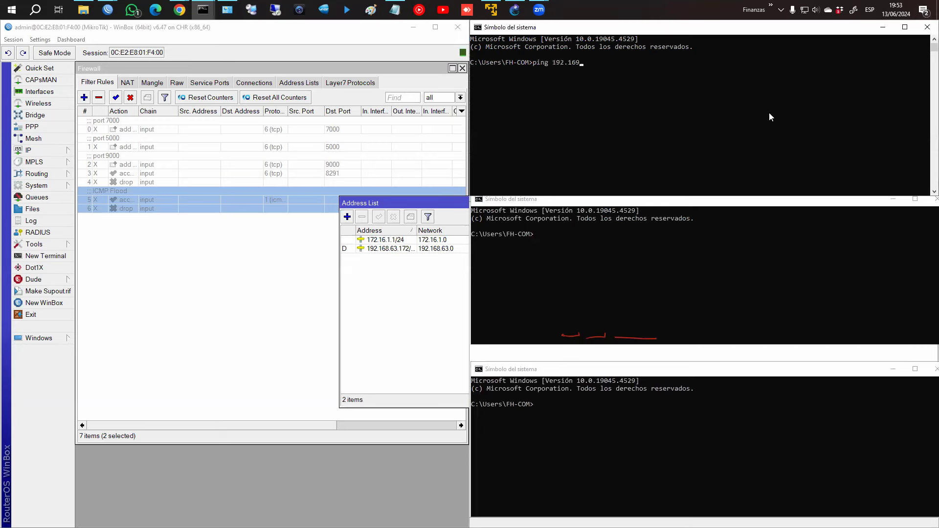
pyautogui.write('68.63.172')
pyautogui.press('Return')
pyautogui.hotkey('ctrl', 'c')
pyautogui.press('Up')
pyautogui.write('-t')
pyautogui.press('Return')
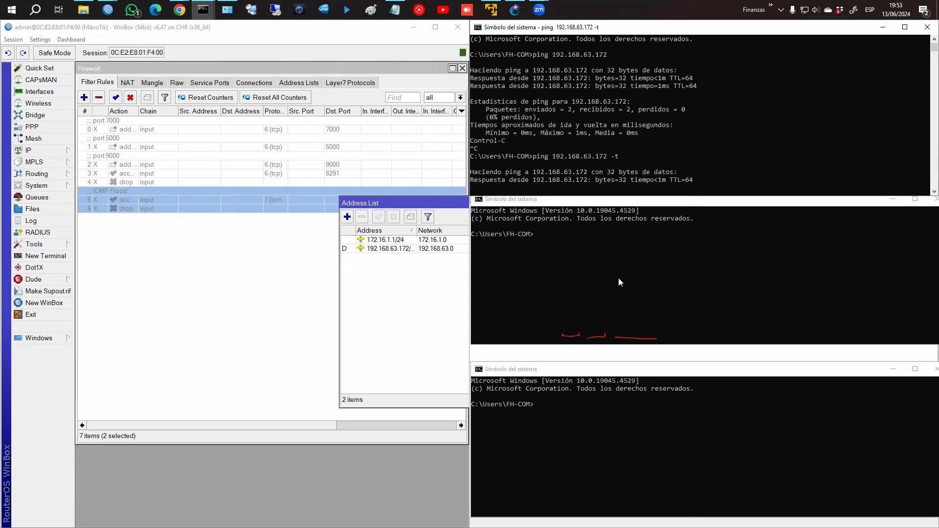
# - Copy the ping 192.168.63.172 -t command and run it in the middle and bottom consoles
pyautogui.moveTo(530, 148)
pyautogui.mouseDown()
pyautogui.moveTo(605, 150)
pyautogui.moveTo(539, 148)
pyautogui.mouseUp()
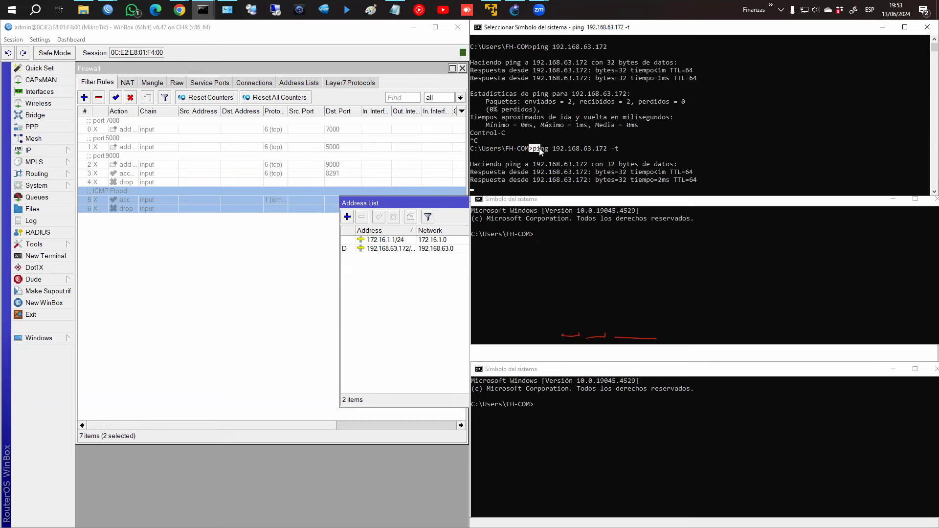
pyautogui.rightClick(617, 153)
pyautogui.moveTo(533, 134); pyautogui.dragTo(617, 138)
pyautogui.rightClick(618, 138)
pyautogui.click(571, 225)
pyautogui.rightClick(567, 238)
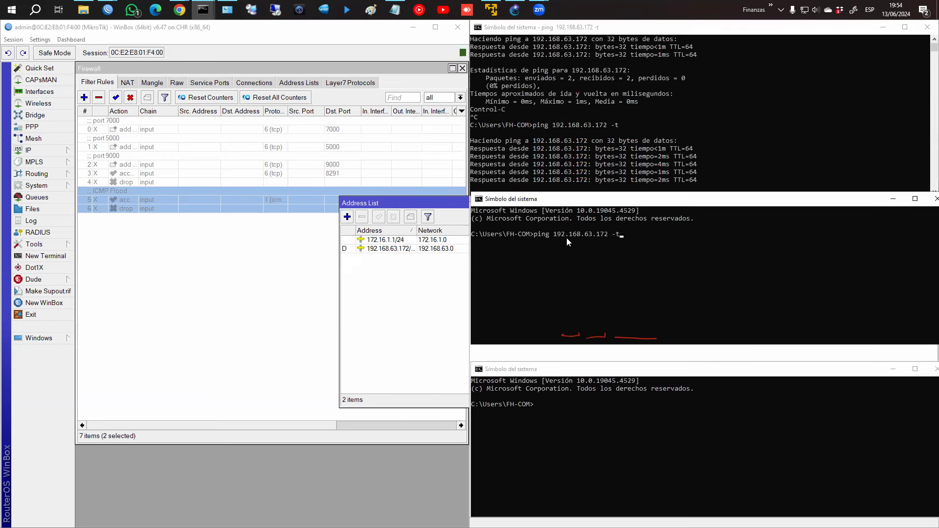
pyautogui.press('Return')
pyautogui.click(618, 451)
pyautogui.rightClick(618, 429)
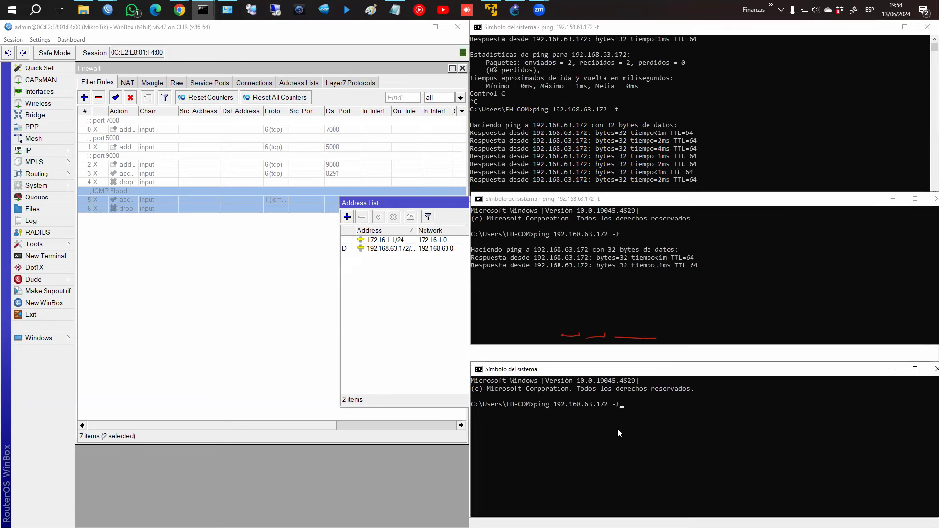
pyautogui.press('Return')
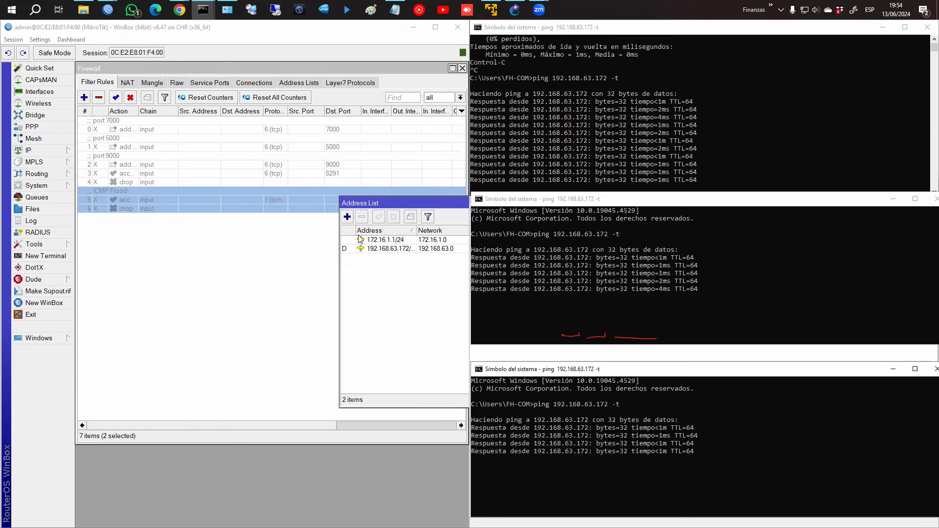
pyautogui.moveTo(455, 204); pyautogui.dragTo(263, 205)
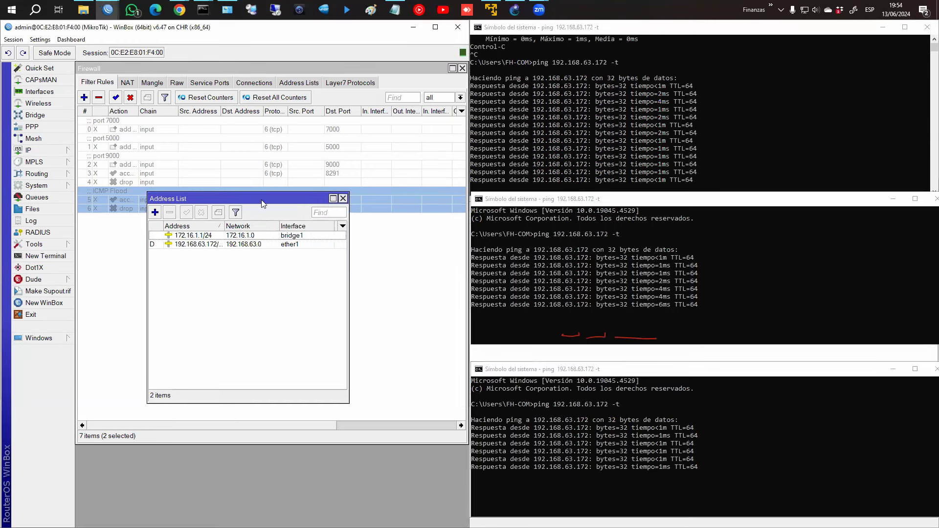
# - Close the address list, glance at the accept rule, and enable both ICMP Flood rules
pyautogui.click(343, 199)
pyautogui.doubleClick(209, 183)
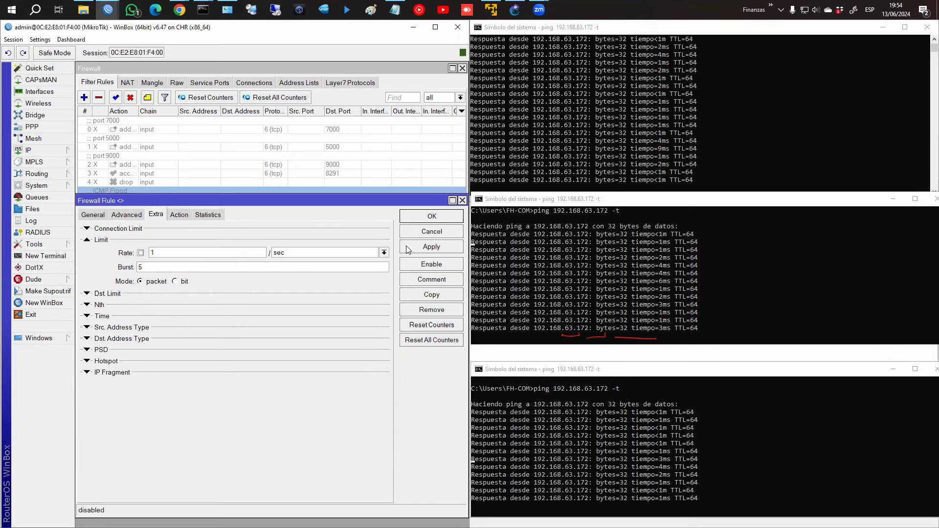
pyautogui.click(431, 215)
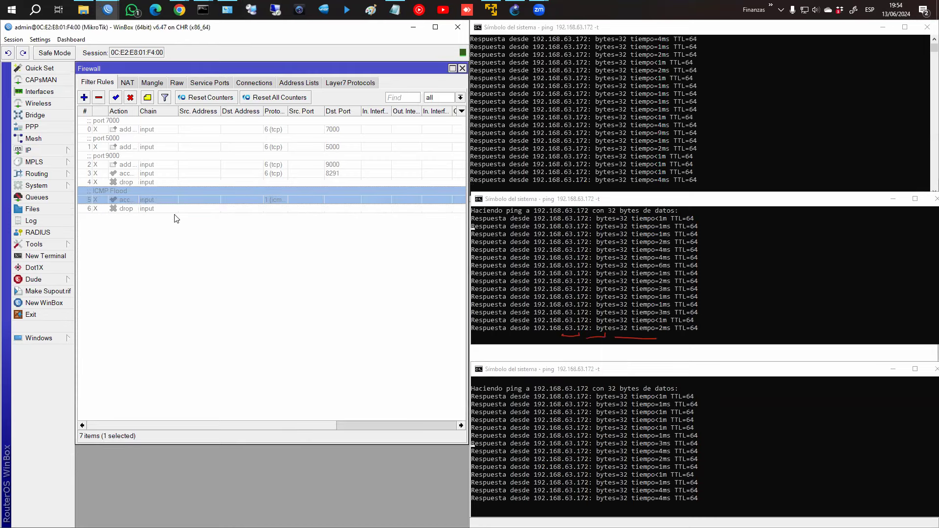
pyautogui.keyDown('shift'); pyautogui.click(173, 209); pyautogui.keyUp('shift')
pyautogui.click(115, 97)
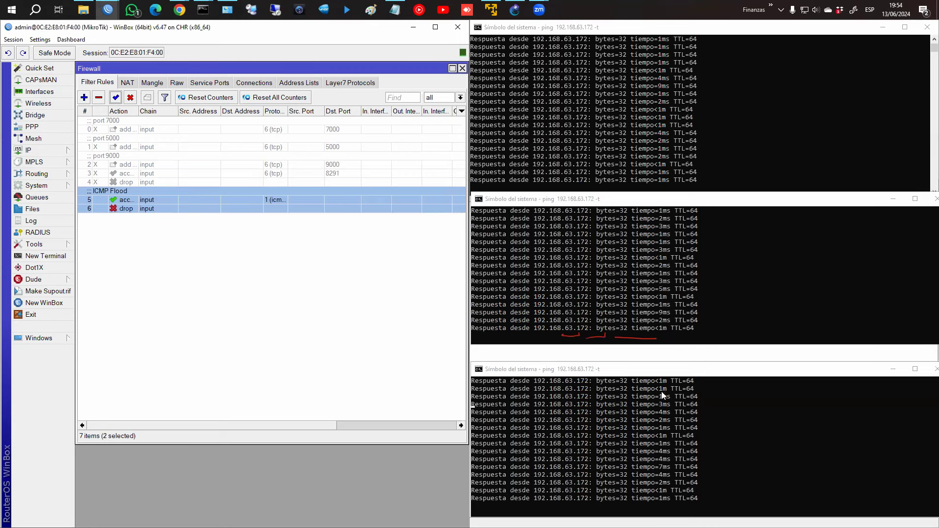
# - Check the accept rule's rate limit and restart the top console's continuous ping
pyautogui.click(301, 199)
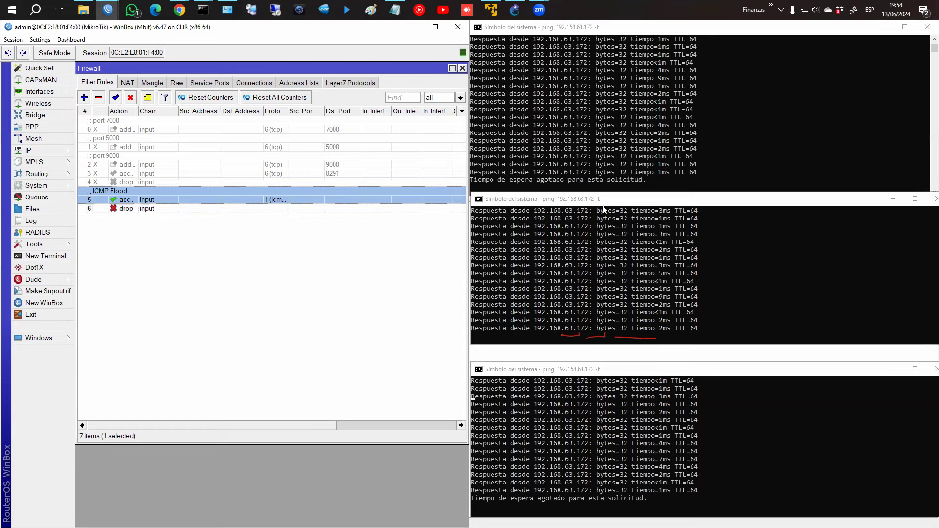
pyautogui.click(604, 186)
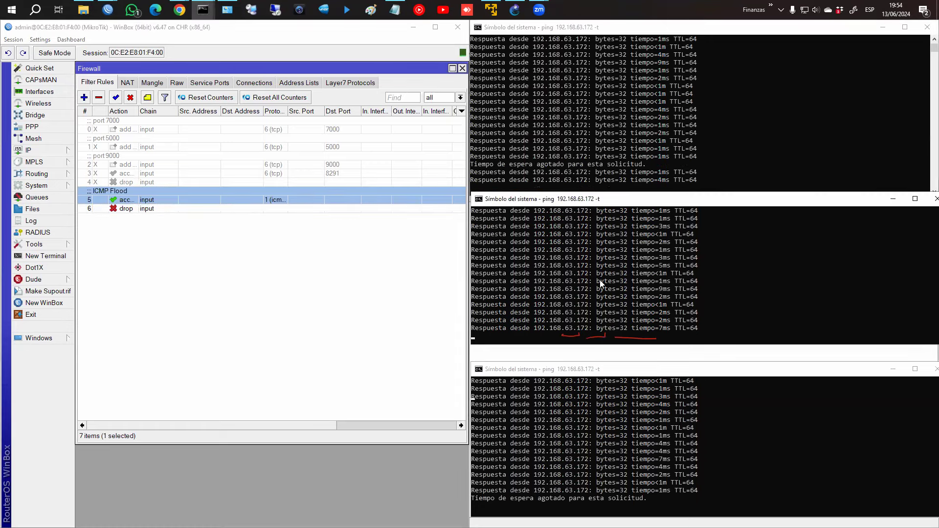
pyautogui.click(214, 191)
pyautogui.doubleClick(213, 192)
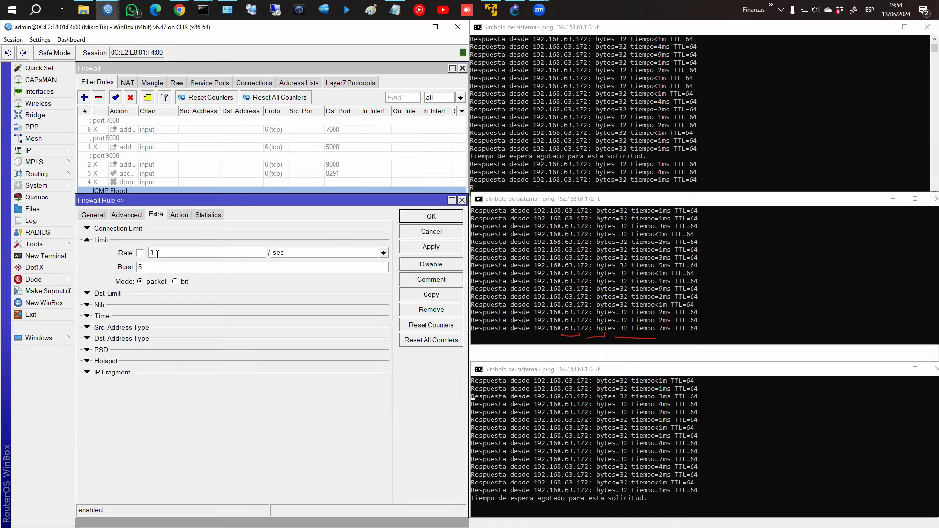
pyautogui.press('Escape')
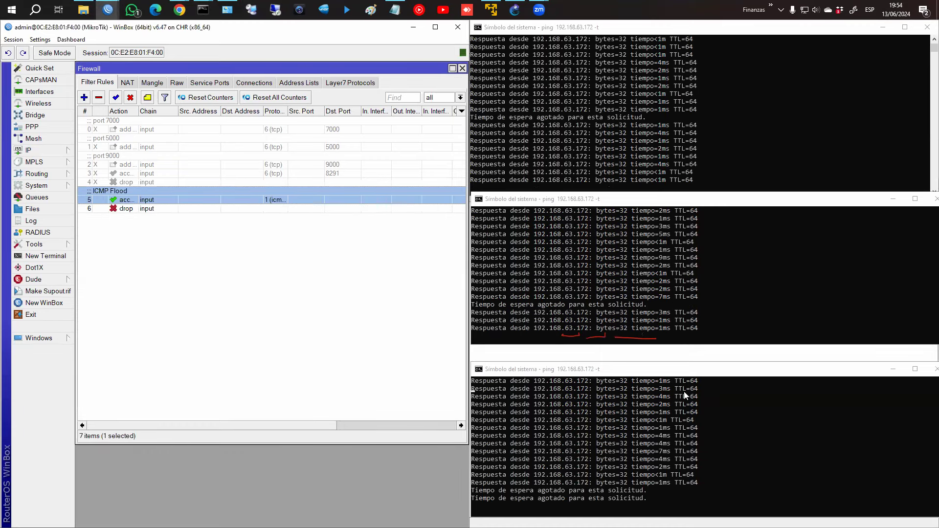
pyautogui.click(629, 173)
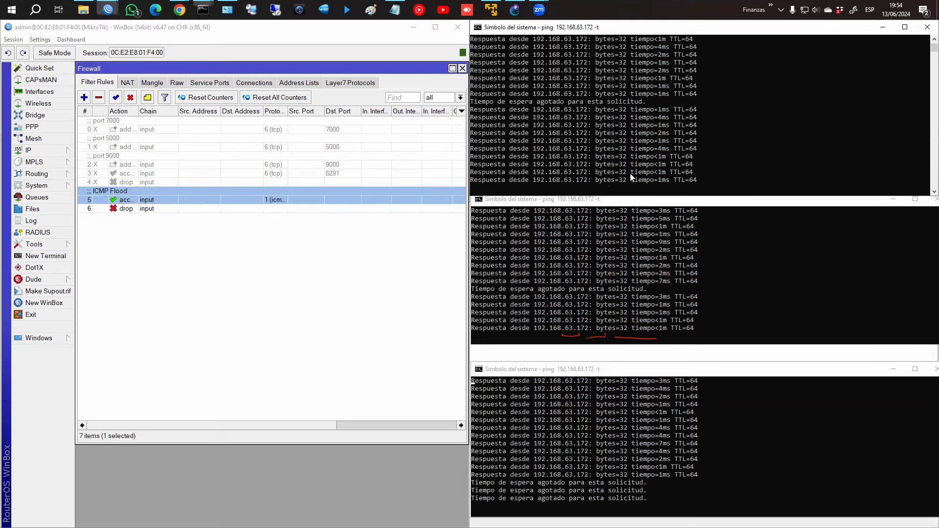
pyautogui.hotkey('ctrl', 'c')
pyautogui.press('Up')
pyautogui.press('Return')
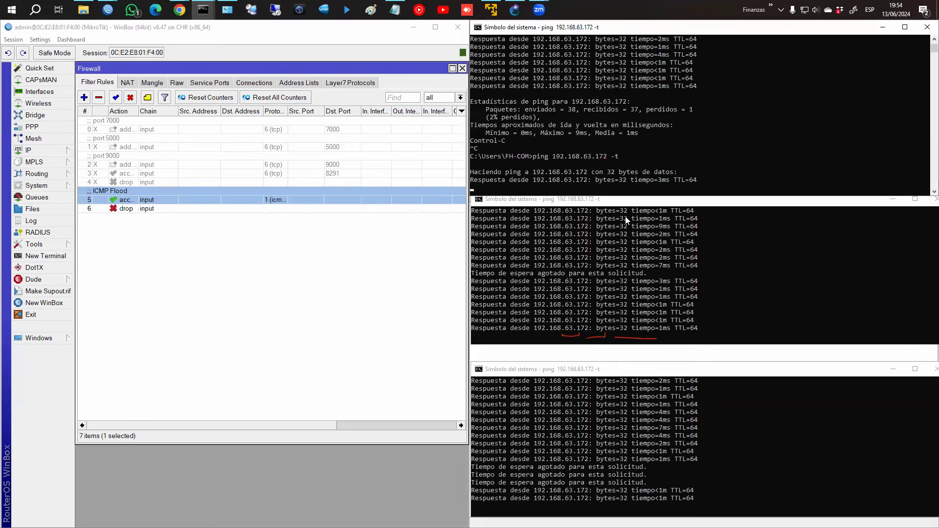
pyautogui.click(633, 265)
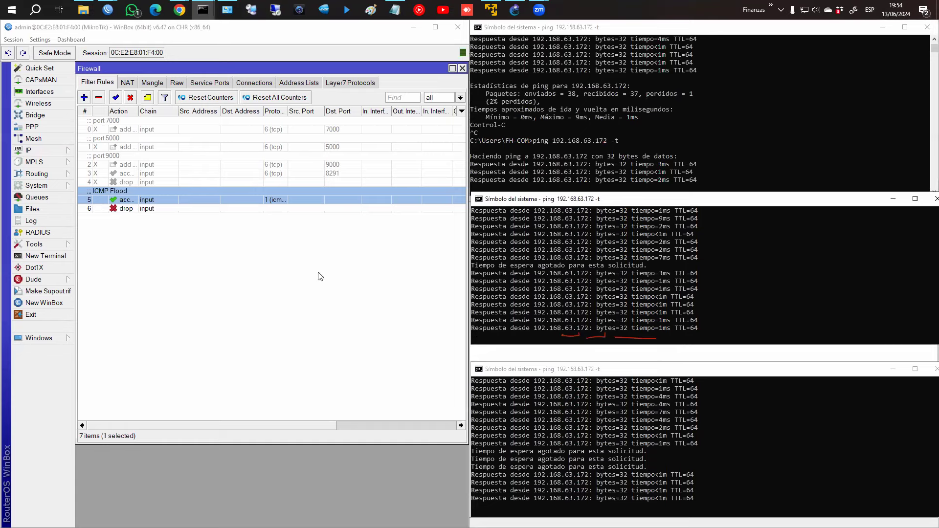
# - Set the ICMP Flood accept rule's limit rate to 10 and save it
pyautogui.doubleClick(163, 202)
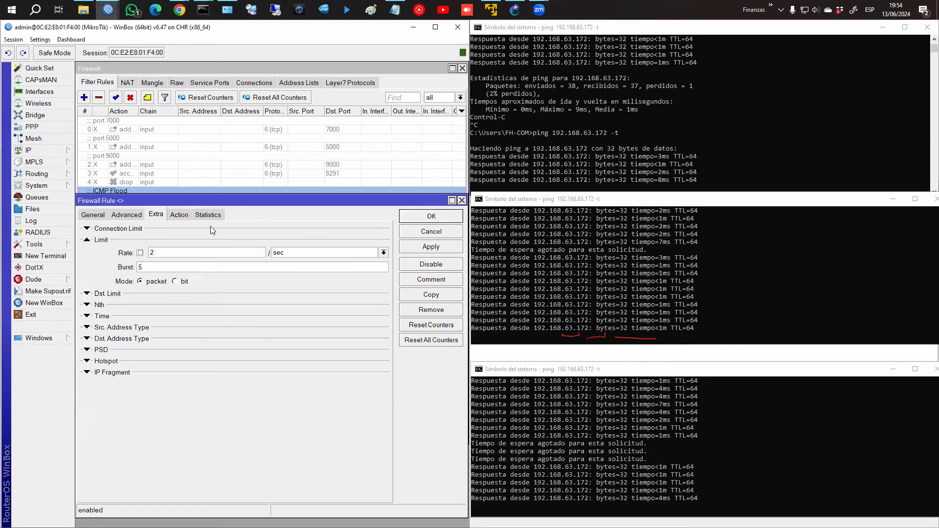
pyautogui.doubleClick(193, 255)
pyautogui.write('10')
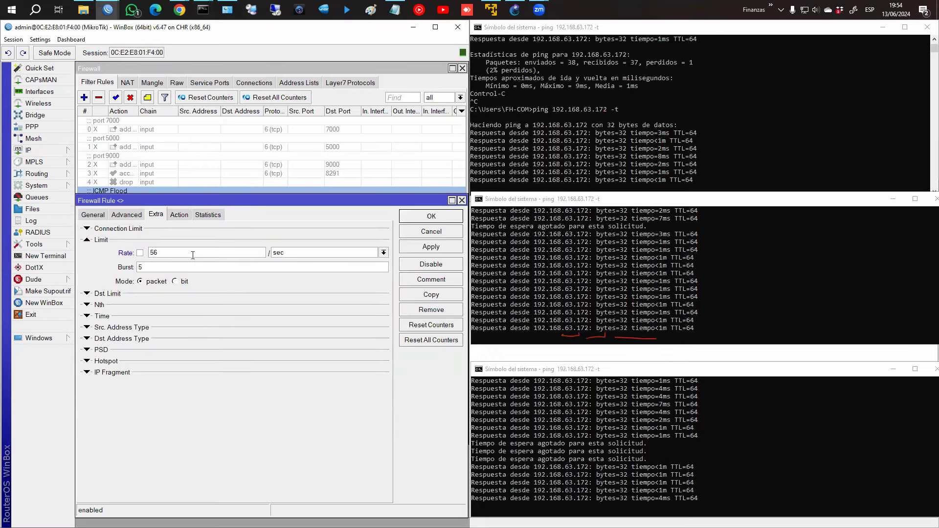
pyautogui.press('Return')
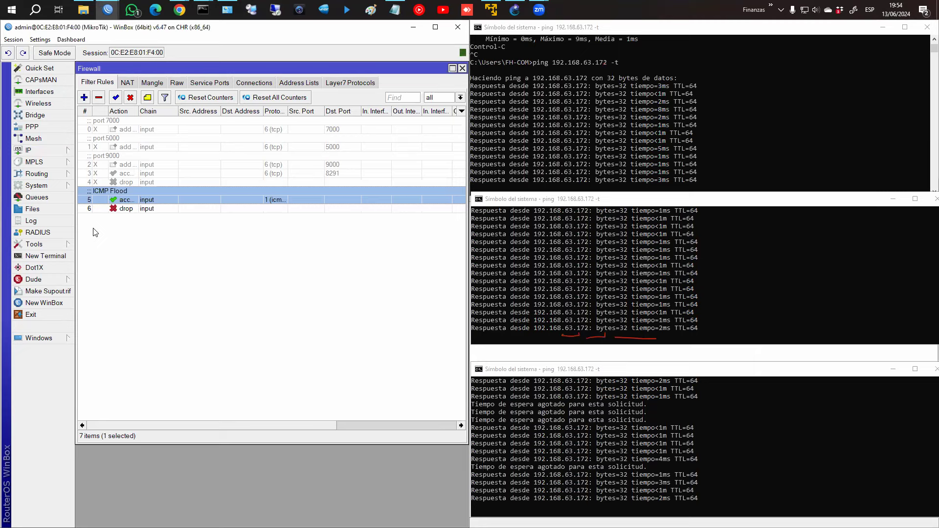
# - Watch the pings time out in the consoles and confirm the accept rule's 1/sec limit
pyautogui.doubleClick(145, 199)
pyautogui.doubleClick(199, 252)
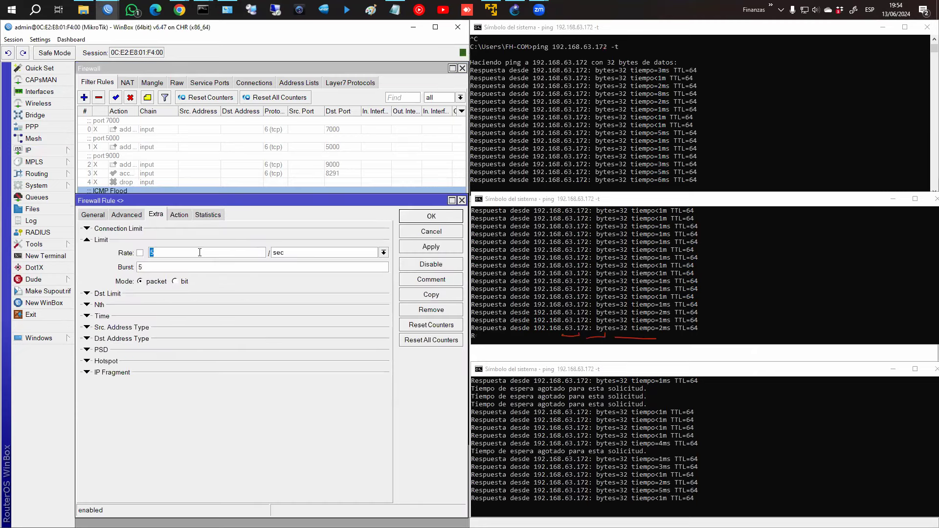
pyautogui.press('Escape')
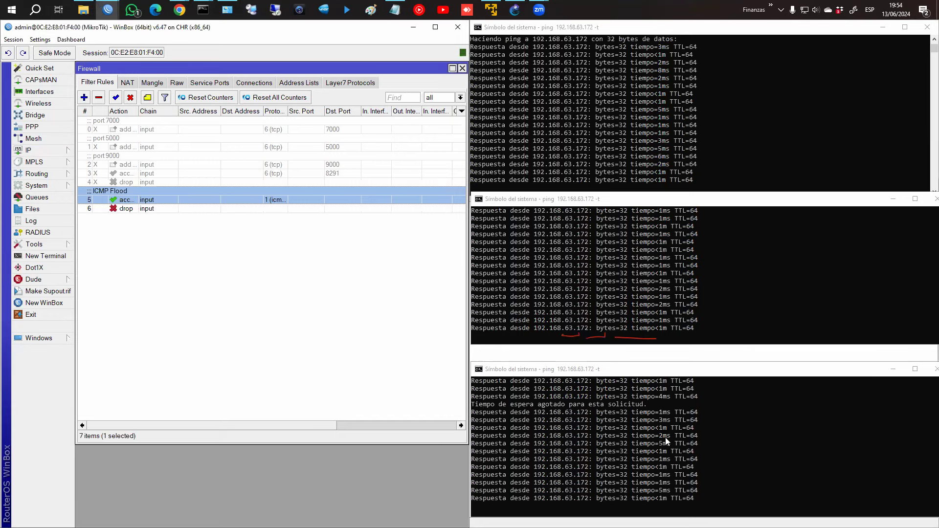
pyautogui.click(665, 437)
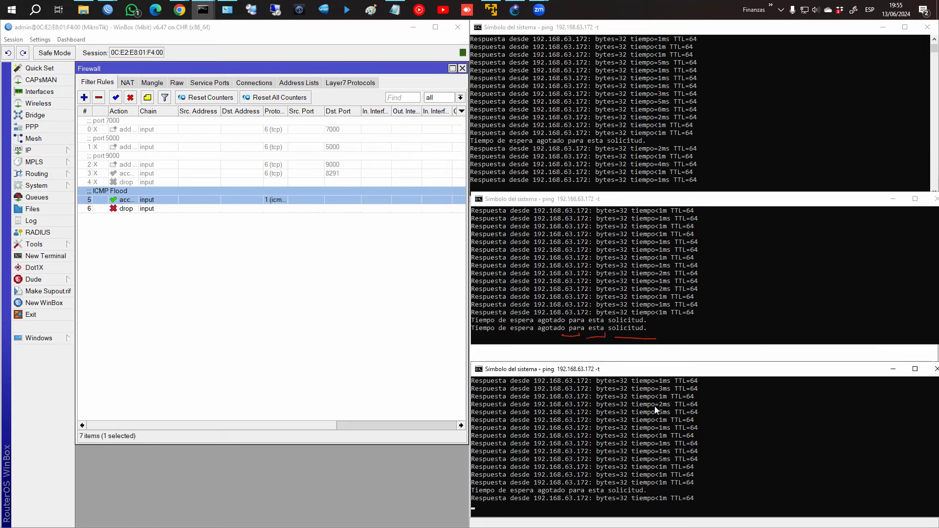
pyautogui.click(637, 311)
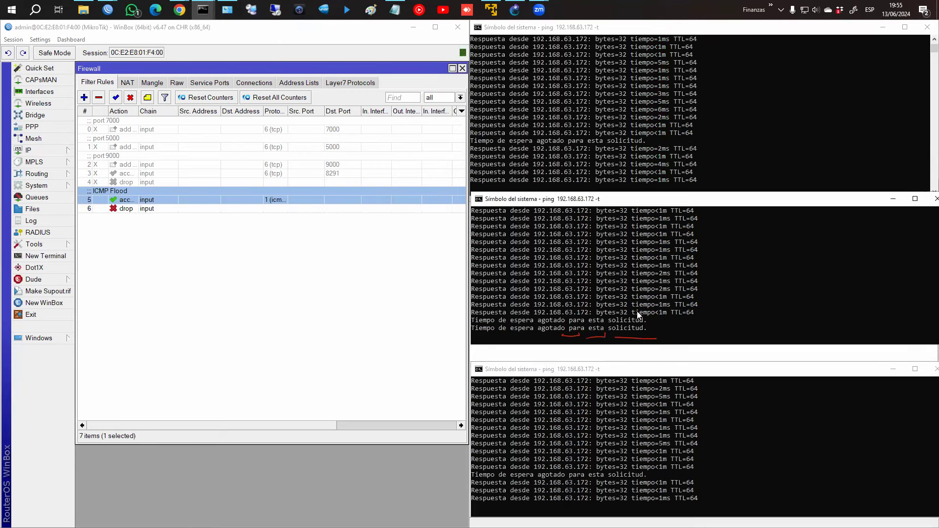
pyautogui.doubleClick(246, 200)
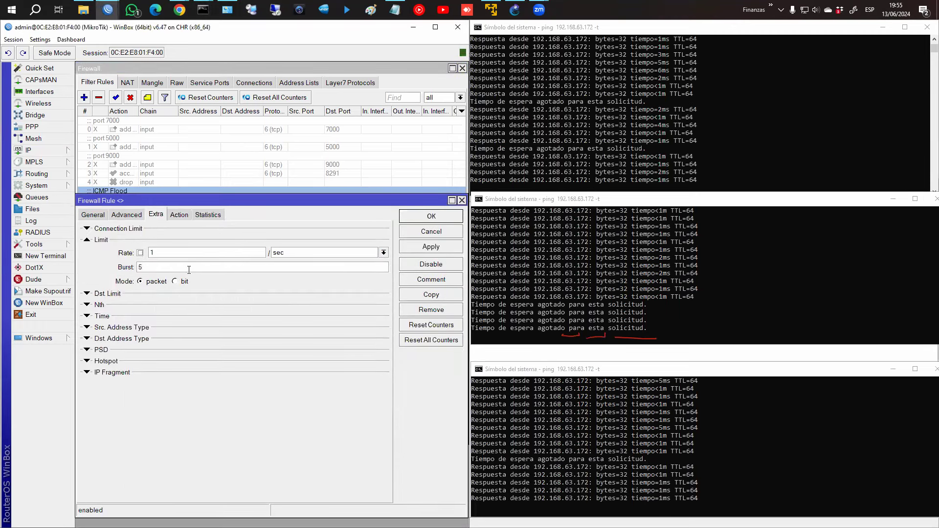
pyautogui.click(419, 220)
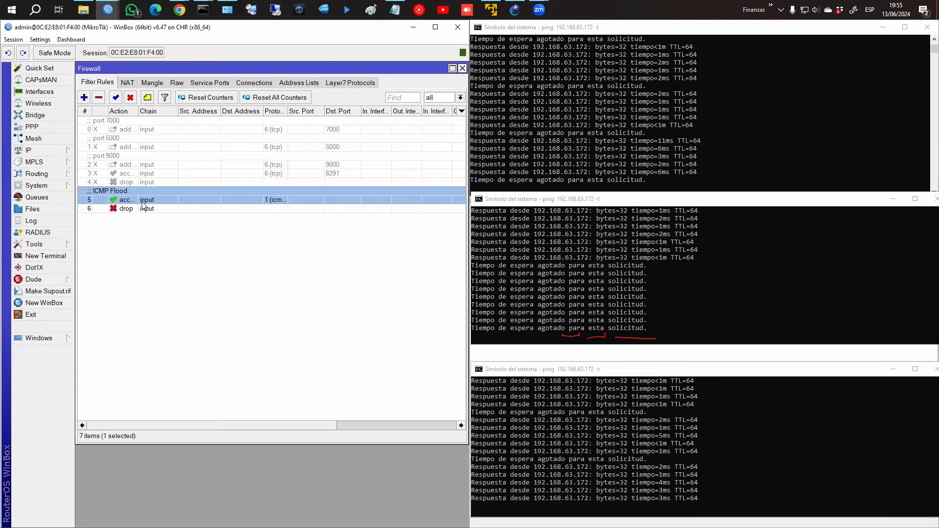
# - Disable ICMP Flood rules 5 and 6, close the top ping console, and maximize WinBox
pyautogui.doubleClick(425, 199)
pyautogui.click(431, 231)
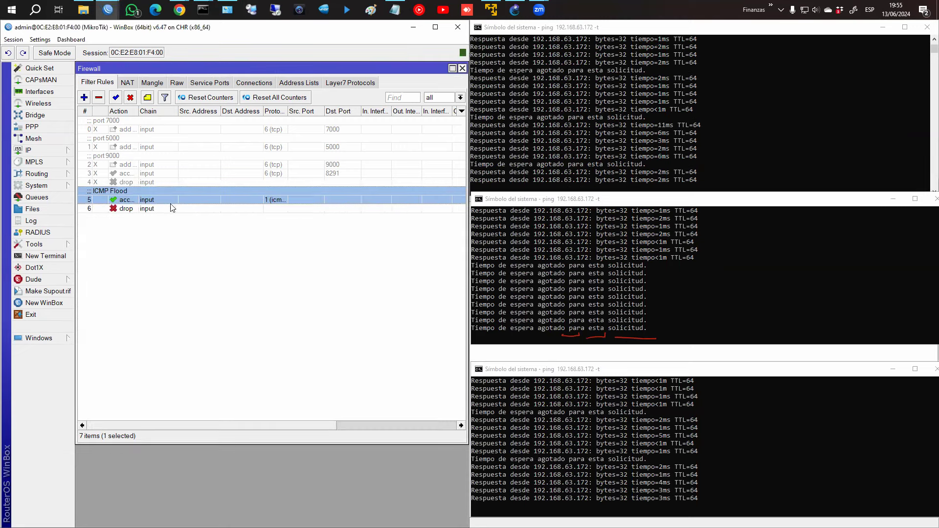
pyautogui.keyDown('shift'); pyautogui.click(153, 208); pyautogui.keyUp('shift')
pyautogui.click(130, 97)
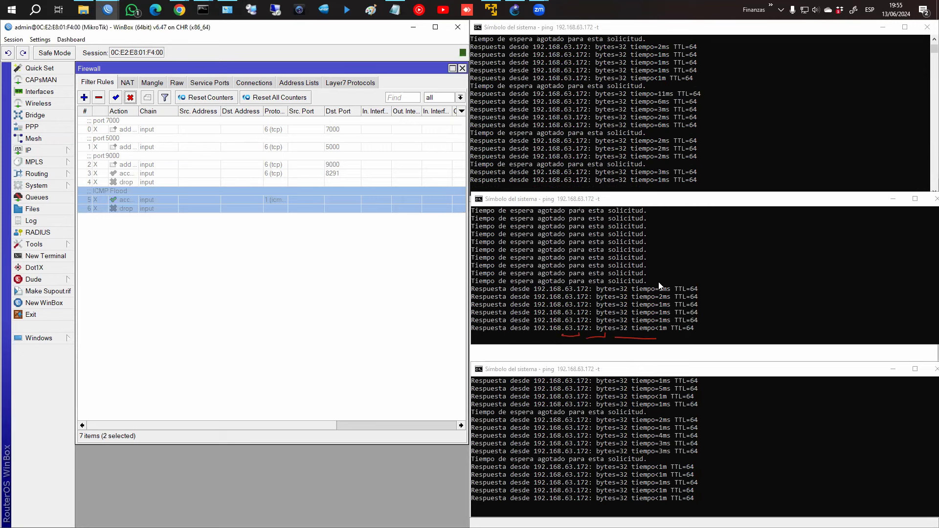
pyautogui.click(927, 27)
pyautogui.click(435, 27)
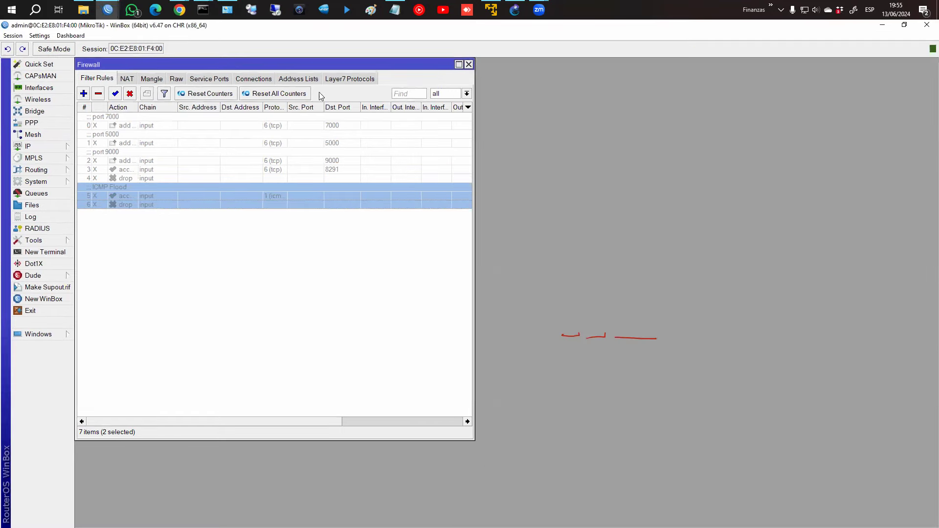
# - Back on the ICMP Flood page, highlight the limit-adjustment note and 'limit=2,5 protocol=icmp'
pyautogui.moveTo(179, 10)
pyautogui.click(233, 59)
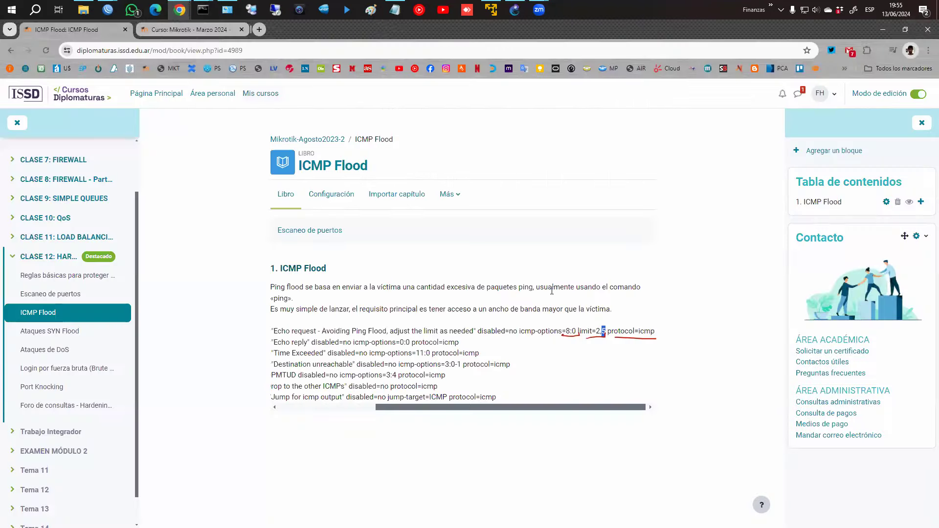
pyautogui.moveTo(390, 331); pyautogui.dragTo(471, 335)
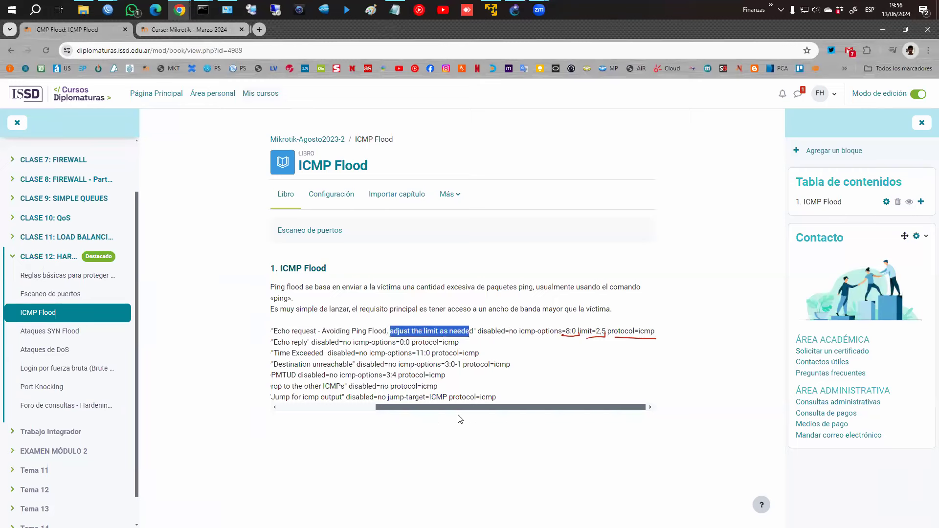
pyautogui.hscroll(-5, 421, 394)
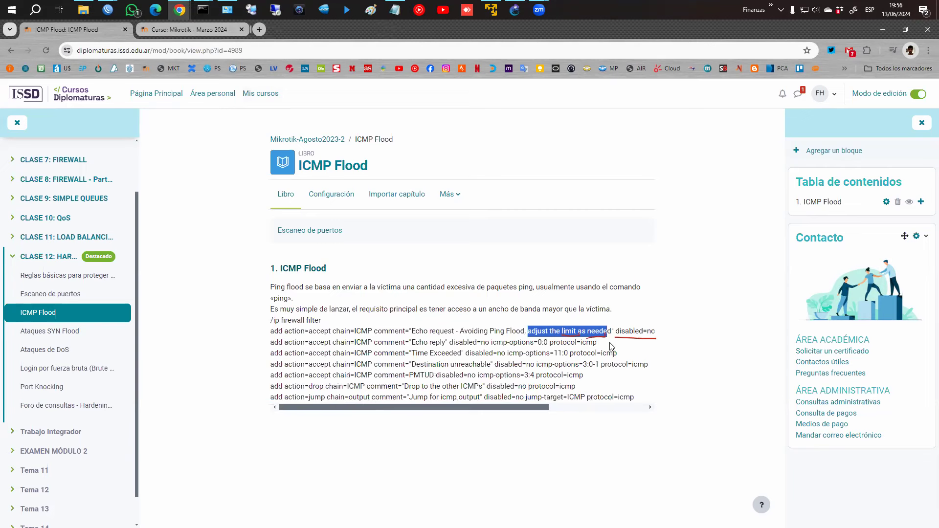
pyautogui.moveTo(523, 412); pyautogui.dragTo(642, 410)
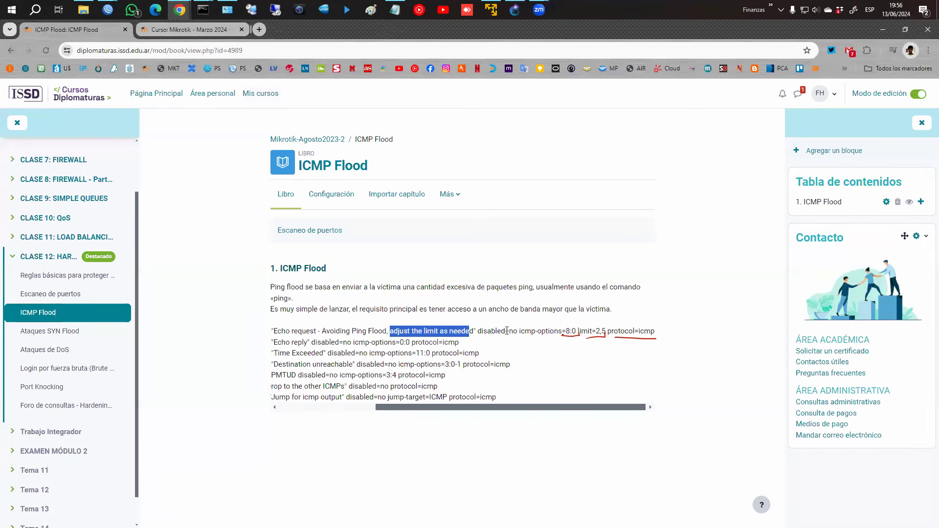
pyautogui.moveTo(579, 331); pyautogui.dragTo(657, 334)
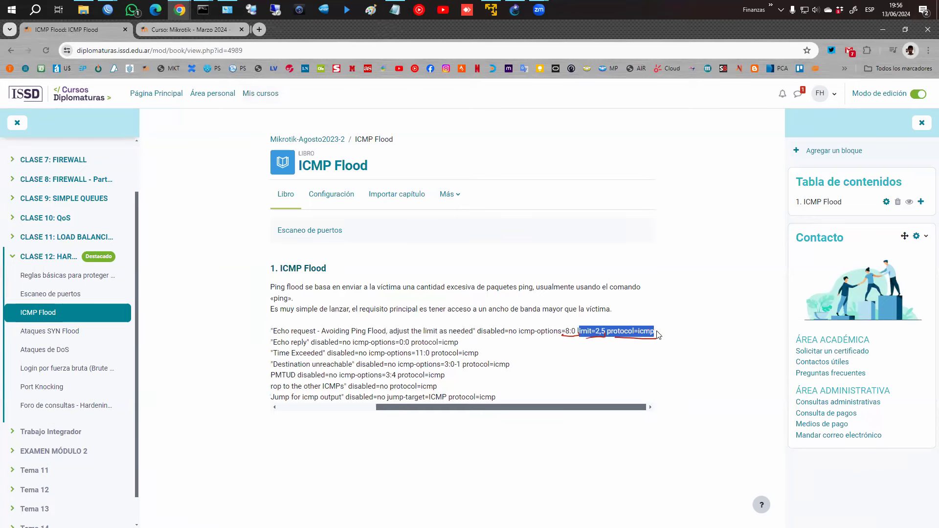
pyautogui.click(481, 348)
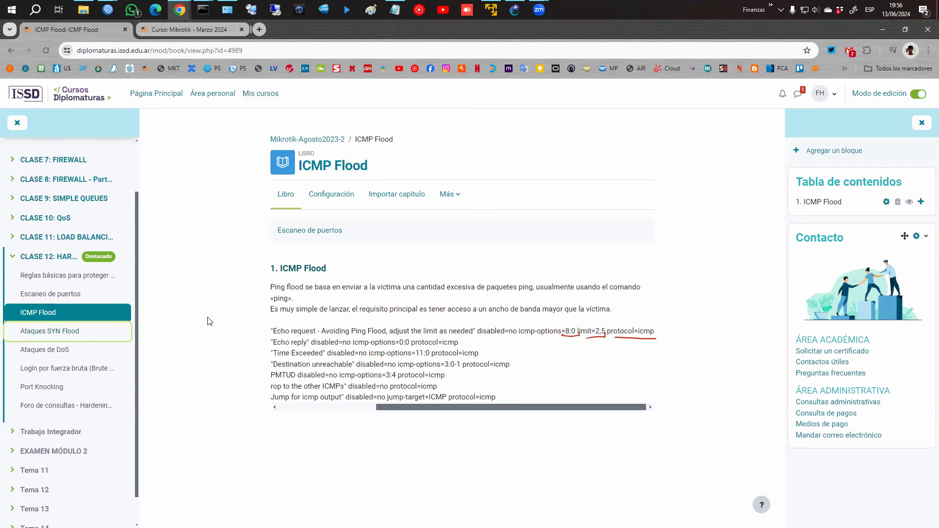
# - Open the Ataques SYN Flood chapter and scroll down to its introduction
pyautogui.click(73, 331)
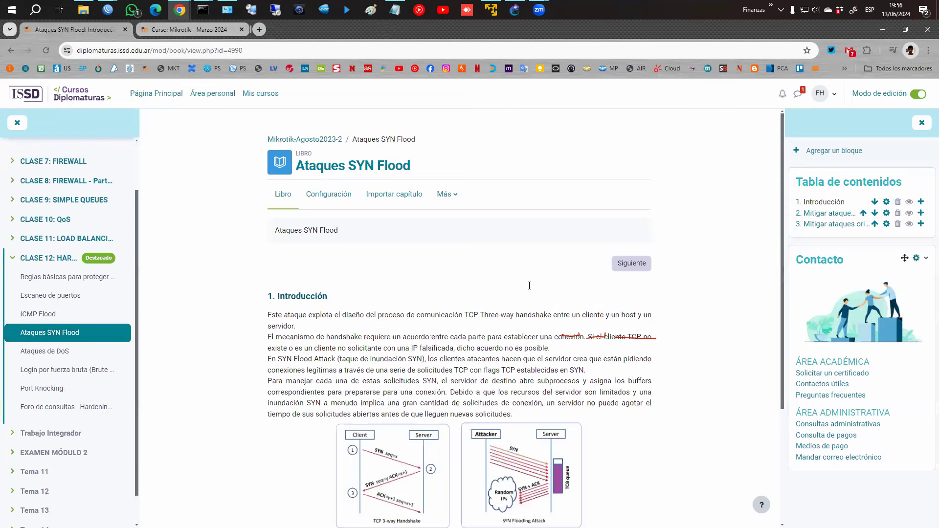
pyautogui.scroll(-3, 533, 285)
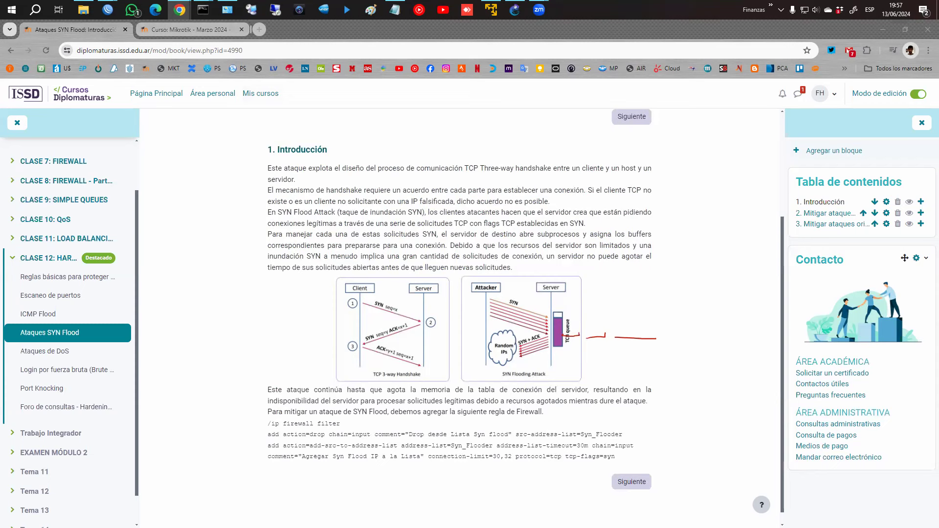
pyautogui.press('Escape')
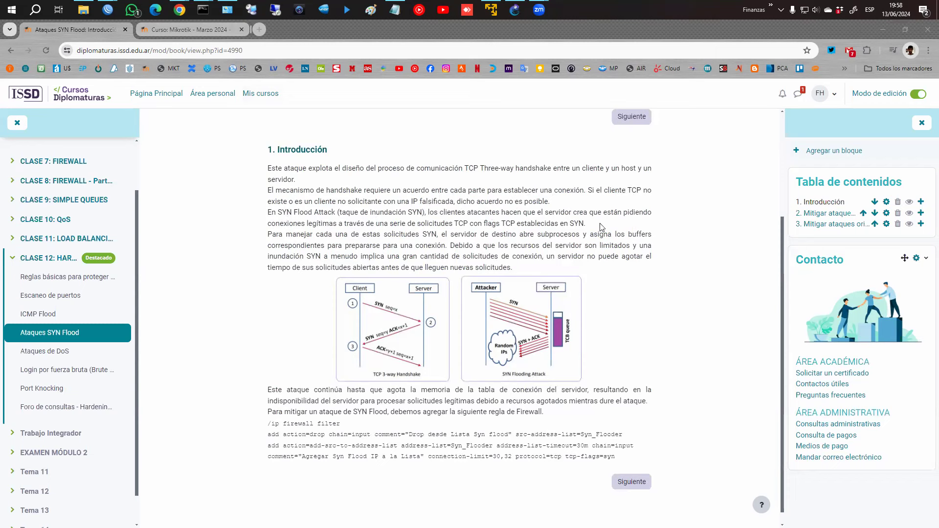
# - Highlight the sentences about legitimate connection requests and flags established in SYN
pyautogui.moveTo(301, 223); pyautogui.dragTo(491, 224)
pyautogui.click(517, 224)
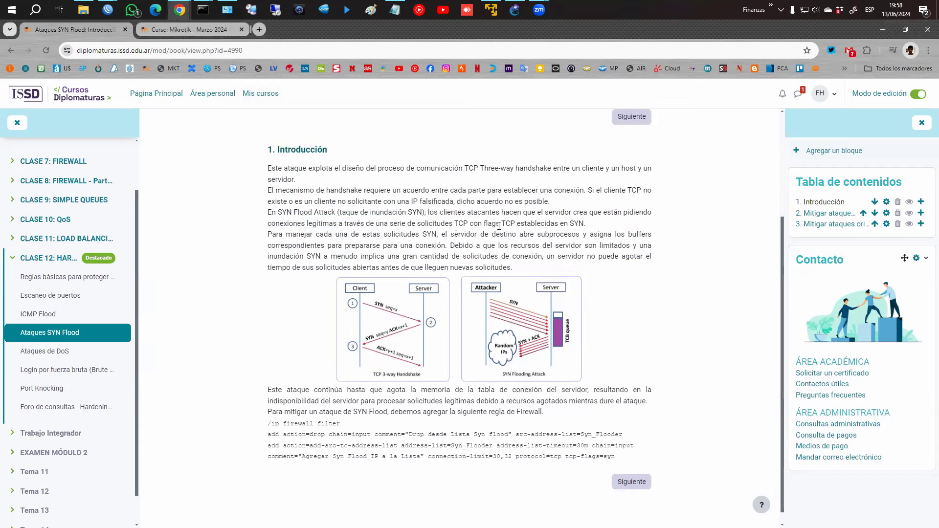
pyautogui.moveTo(527, 224); pyautogui.dragTo(580, 228)
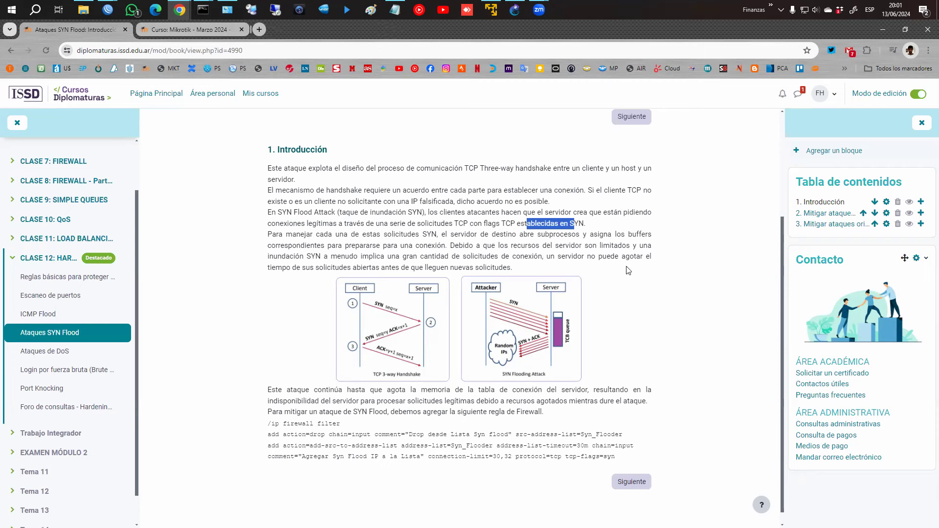
# - Mark action=drop, Syn_Flooder and src-address-list in the first SYN flood command, then clear the boxes
pyautogui.moveTo(558, 257); pyautogui.dragTo(519, 272)
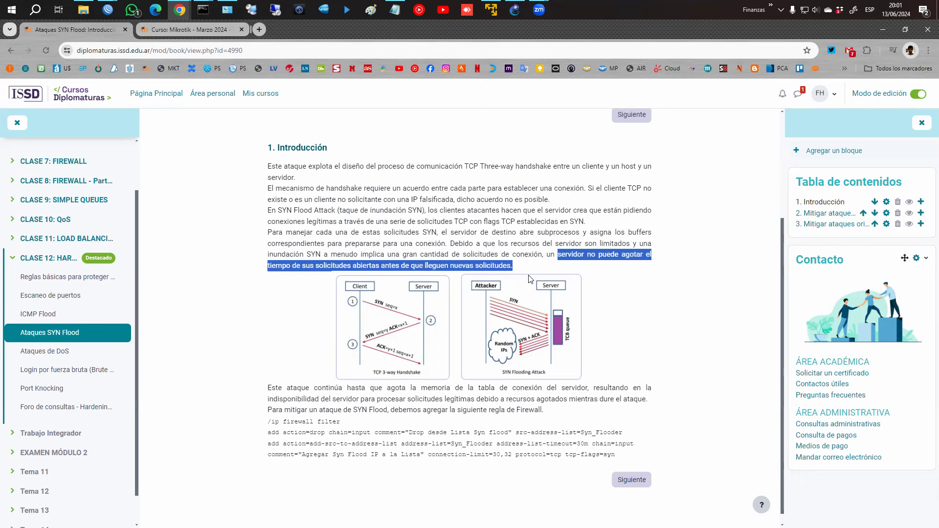
pyautogui.scroll(-1, 372, 364)
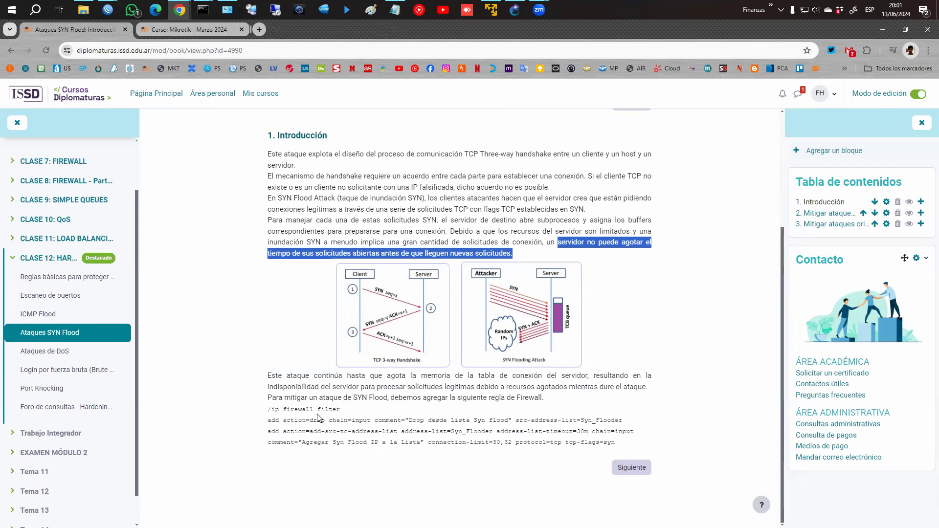
pyautogui.moveTo(279, 420); pyautogui.dragTo(325, 420)
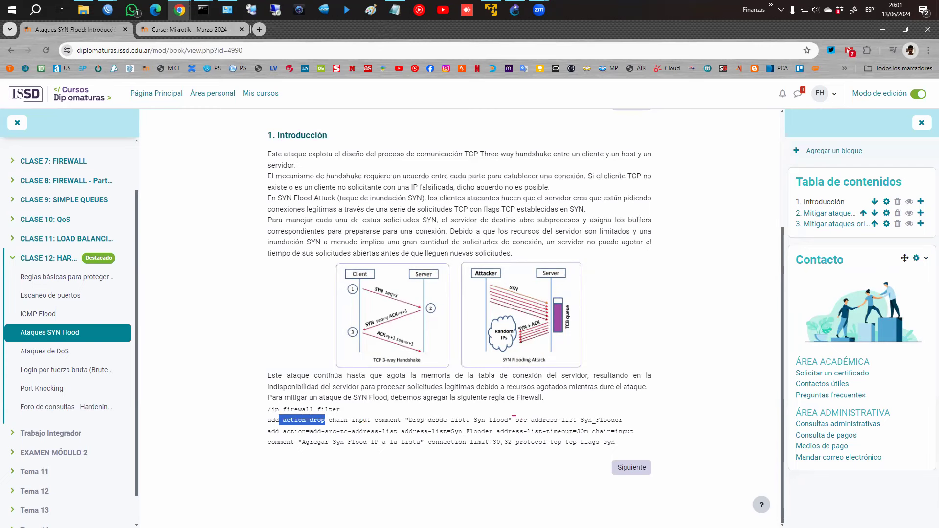
pyautogui.moveTo(581, 414); pyautogui.dragTo(626, 425)
pyautogui.moveTo(512, 416); pyautogui.dragTo(577, 425)
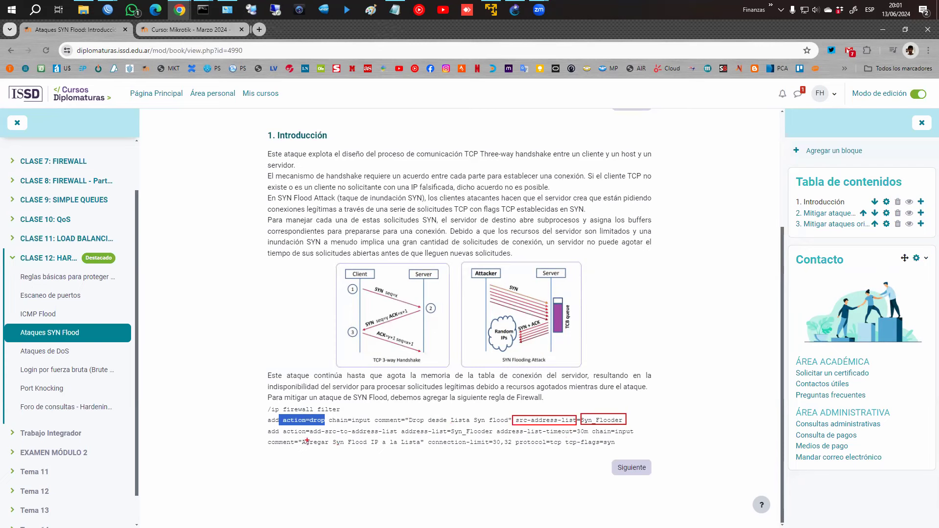
pyautogui.press('Escape')
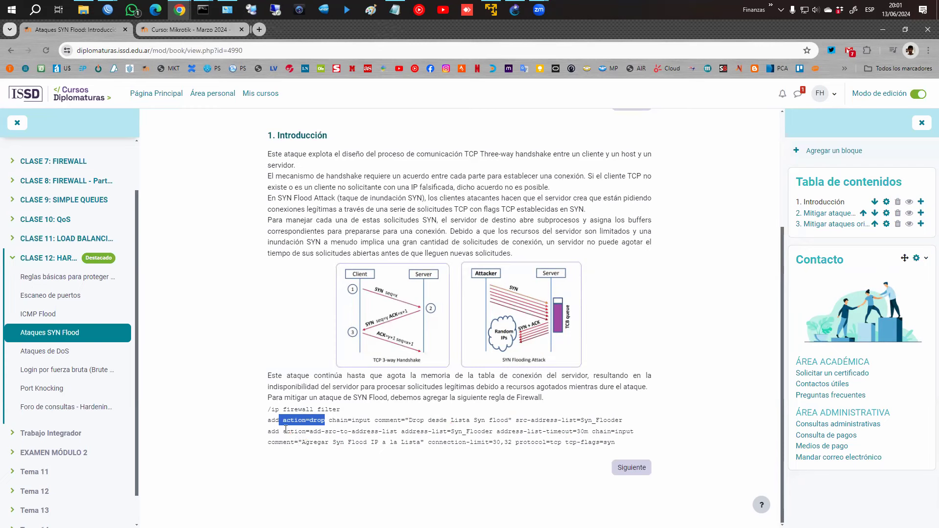
# - Box action=add-src-to-address-list, the 30m timeout and connection-limit=30,32 in red
pyautogui.moveTo(285, 429); pyautogui.dragTo(399, 437)
pyautogui.moveTo(282, 427); pyautogui.dragTo(493, 438)
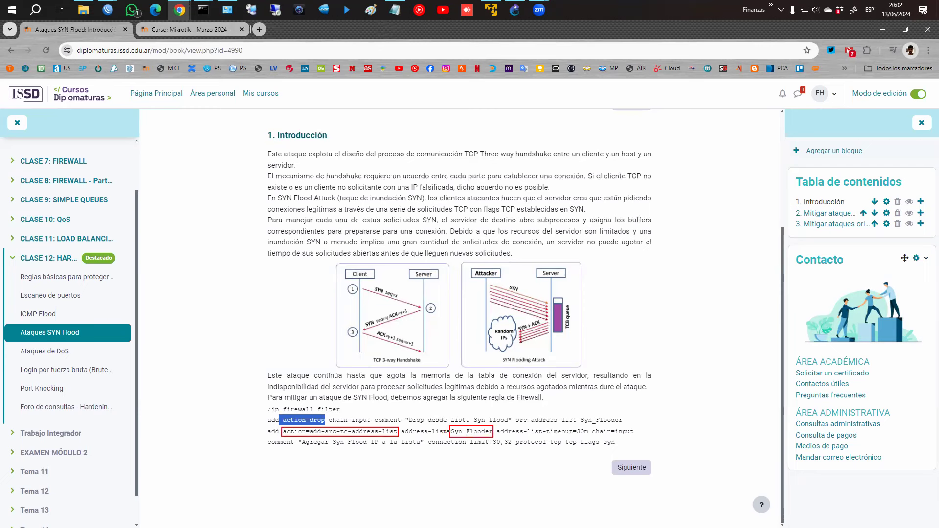
pyautogui.moveTo(575, 426); pyautogui.dragTo(638, 437)
pyautogui.moveTo(426, 438); pyautogui.dragTo(620, 449)
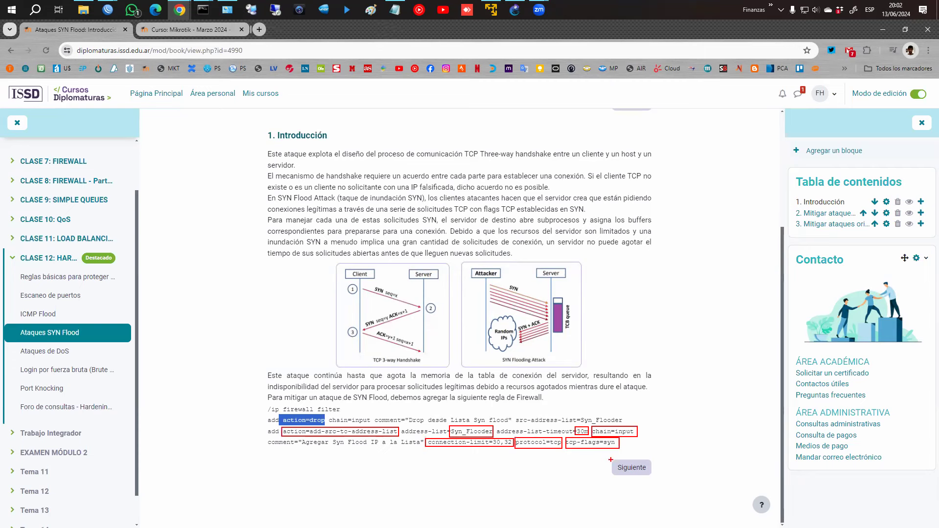
pyautogui.press('Escape')
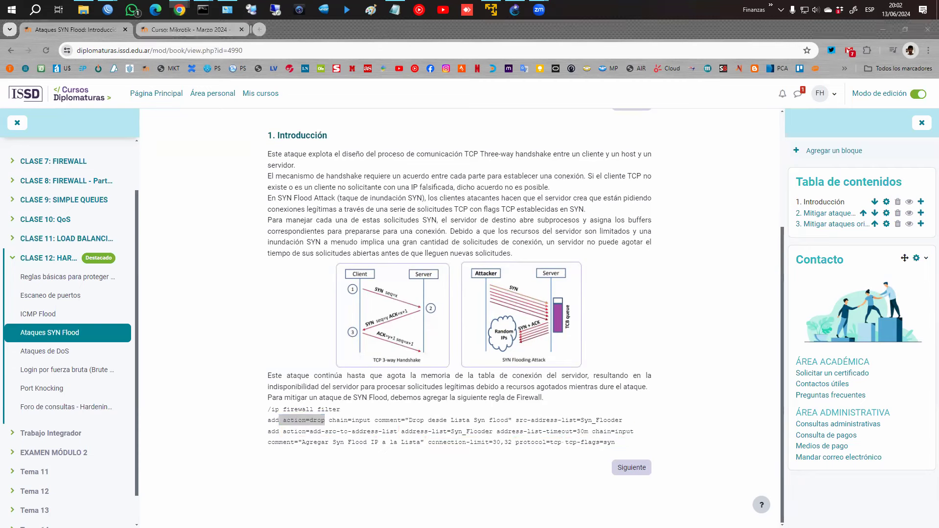
pyautogui.moveTo(306, 450); pyautogui.dragTo(322, 449)
pyautogui.moveTo(315, 450)
pyautogui.mouseDown()
pyautogui.moveTo(318, 471)
pyautogui.moveTo(341, 460)
pyautogui.moveTo(390, 470)
pyautogui.moveTo(397, 457)
pyautogui.mouseUp()
pyautogui.moveTo(408, 461); pyautogui.dragTo(405, 478)
pyautogui.moveTo(404, 463)
pyautogui.mouseDown()
pyautogui.moveTo(438, 467)
pyautogui.moveTo(436, 478)
pyautogui.moveTo(416, 465)
pyautogui.moveTo(474, 479)
pyautogui.moveTo(494, 464)
pyautogui.mouseUp()
pyautogui.click(453, 463)
pyautogui.click(454, 467)
pyautogui.moveTo(430, 449); pyautogui.dragTo(511, 449)
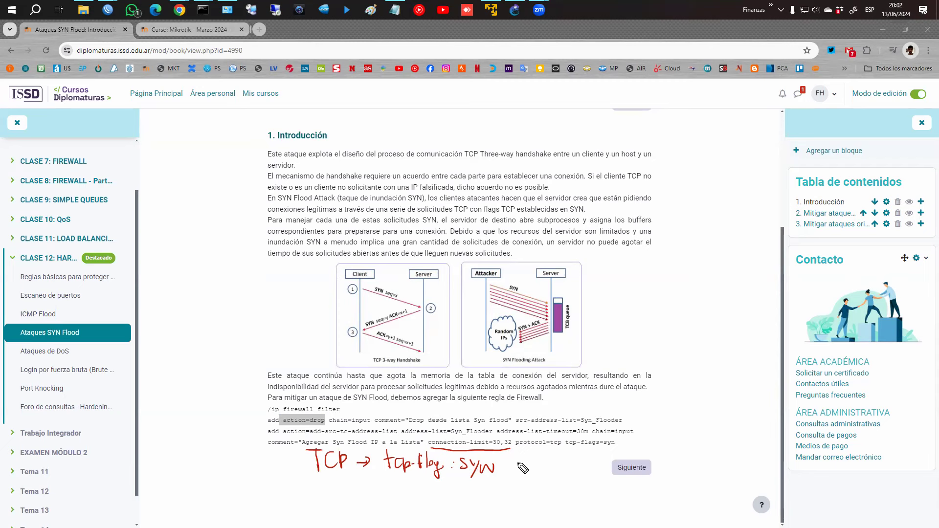
pyautogui.moveTo(513, 436); pyautogui.dragTo(507, 447)
pyautogui.hotkey('ctrl', 'z')
pyautogui.moveTo(561, 442)
pyautogui.mouseDown()
pyautogui.moveTo(563, 452)
pyautogui.moveTo(618, 453)
pyautogui.moveTo(621, 443)
pyautogui.mouseUp()
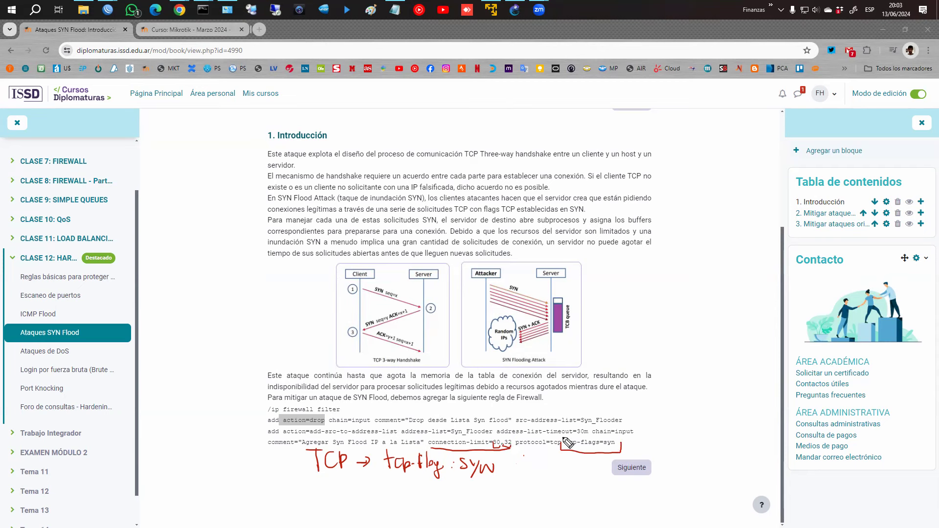
pyautogui.moveTo(574, 434); pyautogui.dragTo(587, 433)
pyautogui.moveTo(283, 424)
pyautogui.mouseDown()
pyautogui.moveTo(323, 423)
pyautogui.moveTo(290, 416)
pyautogui.moveTo(283, 424)
pyautogui.mouseUp()
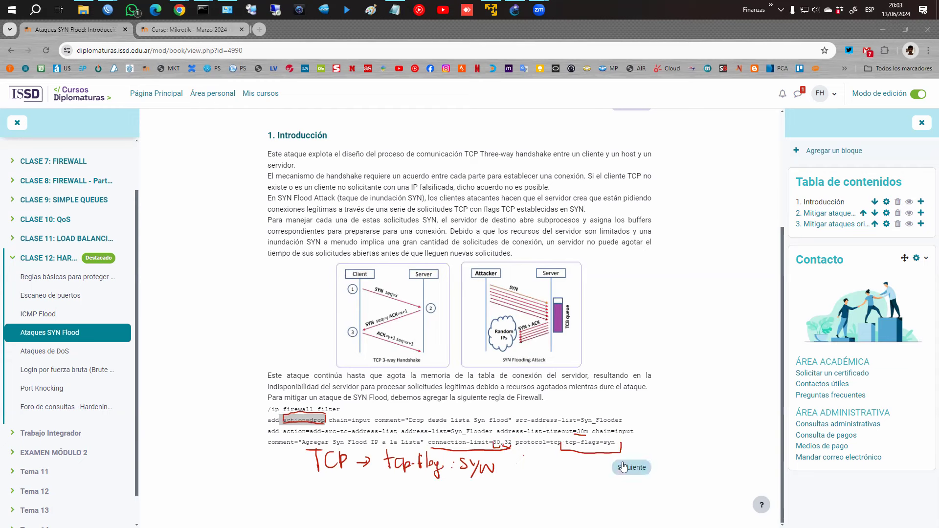
pyautogui.press('Escape')
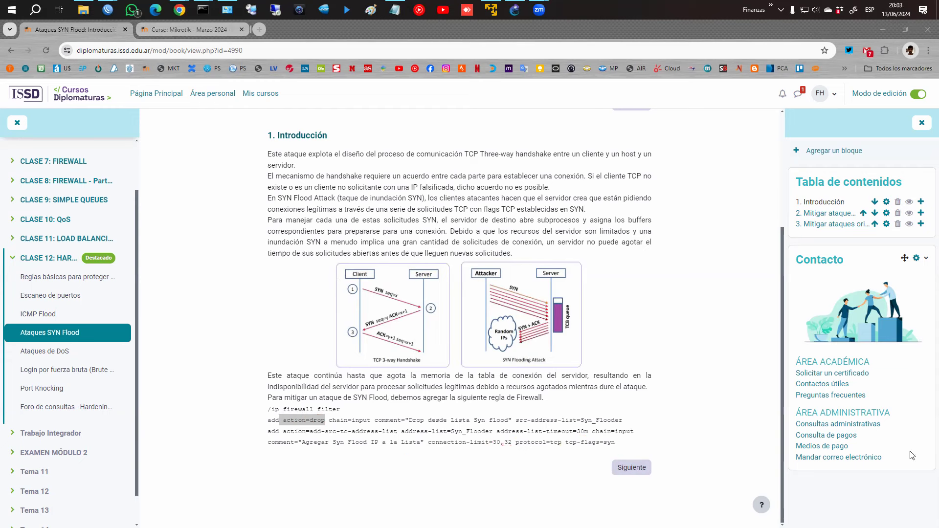
# - Move through chapter 2 of the SYN flood book to chapter 3, on random source IPs
pyautogui.click(631, 468)
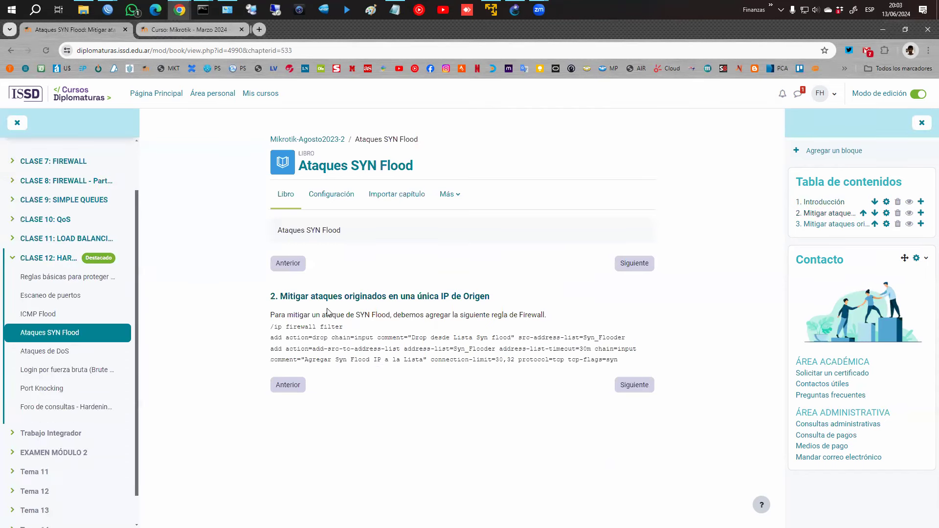
pyautogui.moveTo(310, 296); pyautogui.dragTo(486, 296)
pyautogui.click(632, 386)
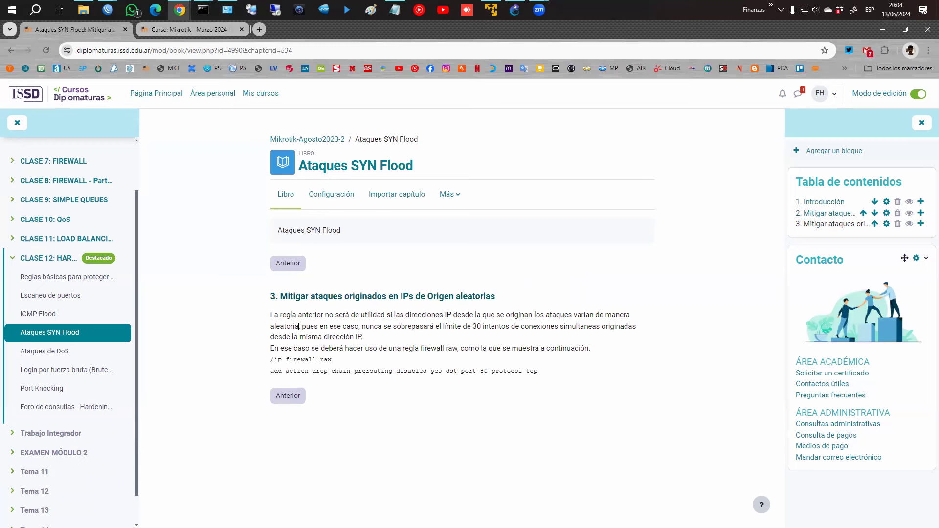
pyautogui.moveTo(370, 326)
pyautogui.mouseDown()
pyautogui.moveTo(598, 327)
pyautogui.moveTo(366, 337)
pyautogui.mouseUp()
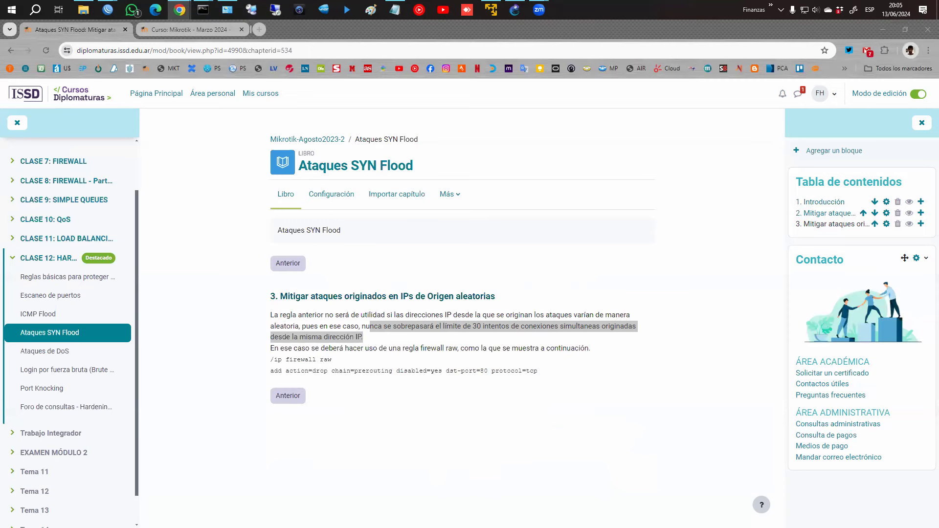
pyautogui.moveTo(108, 10)
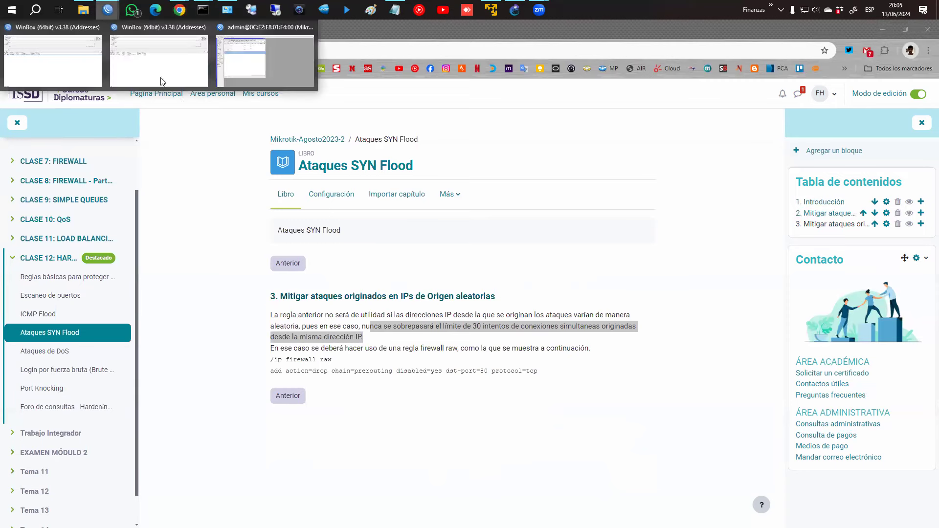
pyautogui.click(247, 83)
pyautogui.click(176, 79)
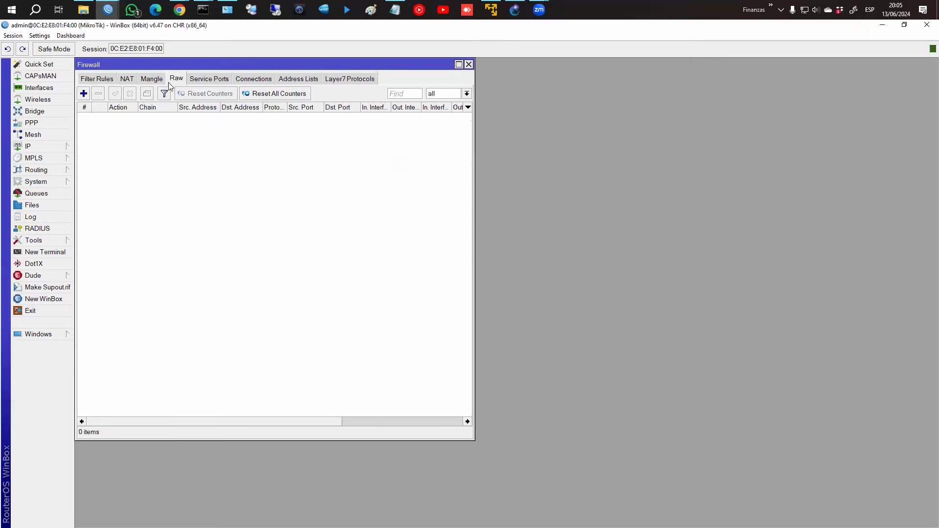
pyautogui.click(84, 93)
pyautogui.click(531, 180)
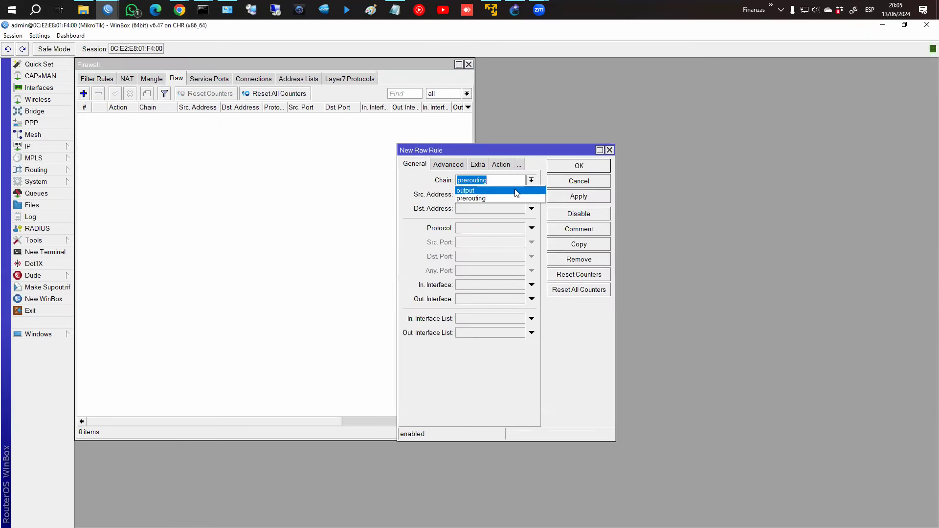
pyautogui.click(560, 186)
pyautogui.click(563, 194)
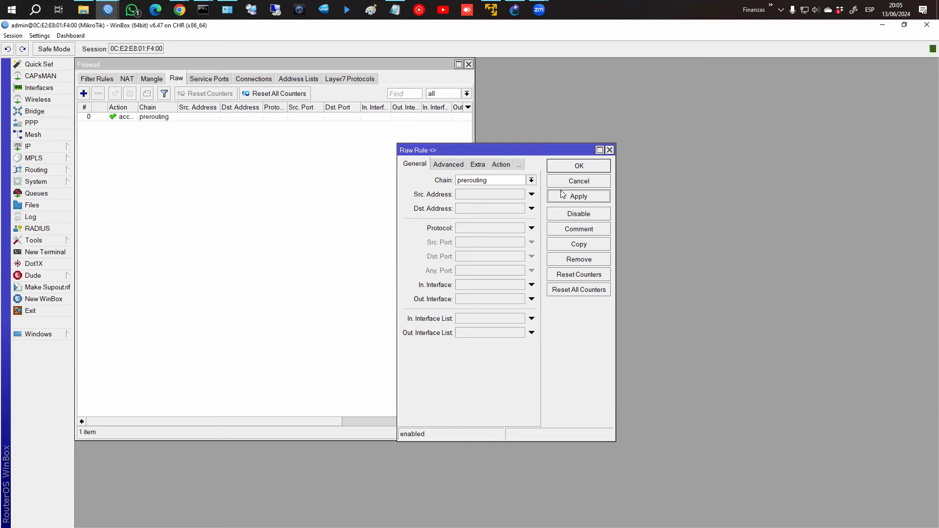
pyautogui.click(562, 180)
pyautogui.click(105, 117)
pyautogui.click(99, 94)
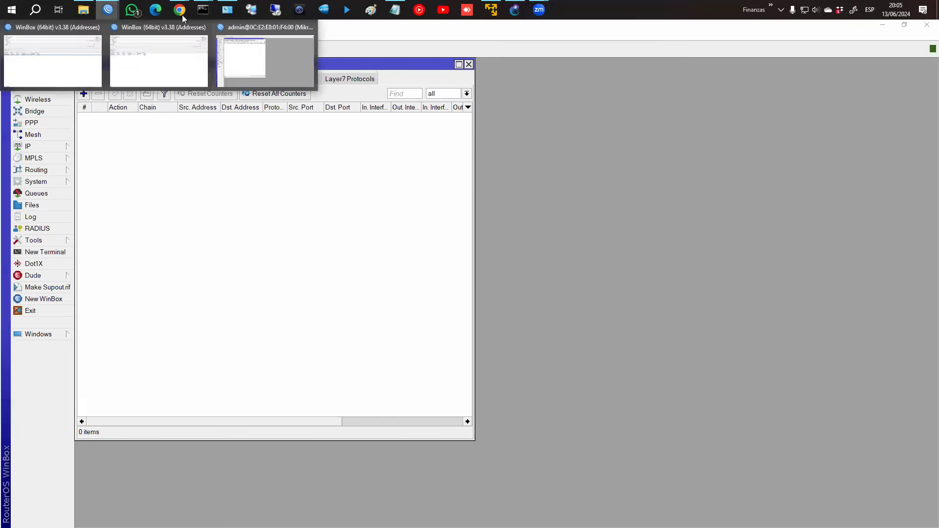
pyautogui.hotkey('alt', 'Tab')
# - Highlight the drop action, destination port and protocol=tcp in the raw rule
pyautogui.click(360, 392)
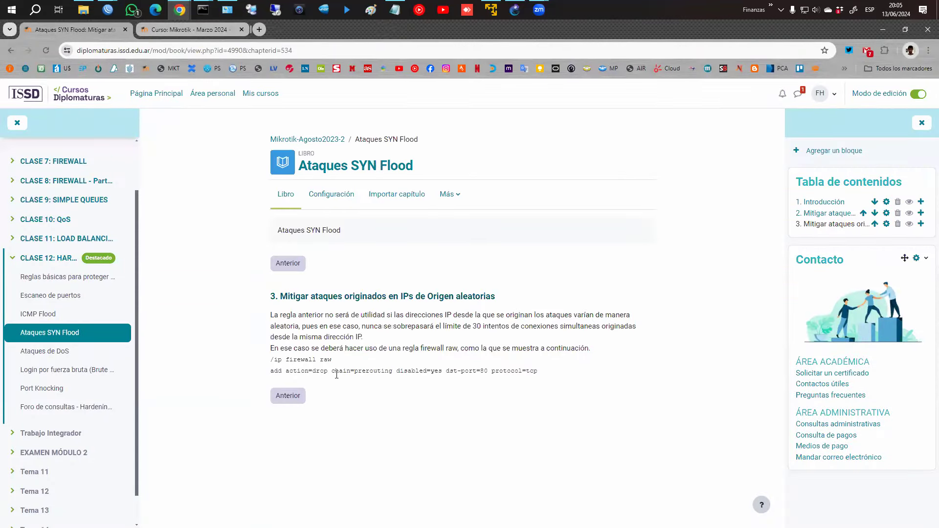
pyautogui.moveTo(289, 374); pyautogui.dragTo(549, 376)
pyautogui.click(485, 372)
pyautogui.click(549, 376)
pyautogui.moveTo(491, 372); pyautogui.dragTo(556, 377)
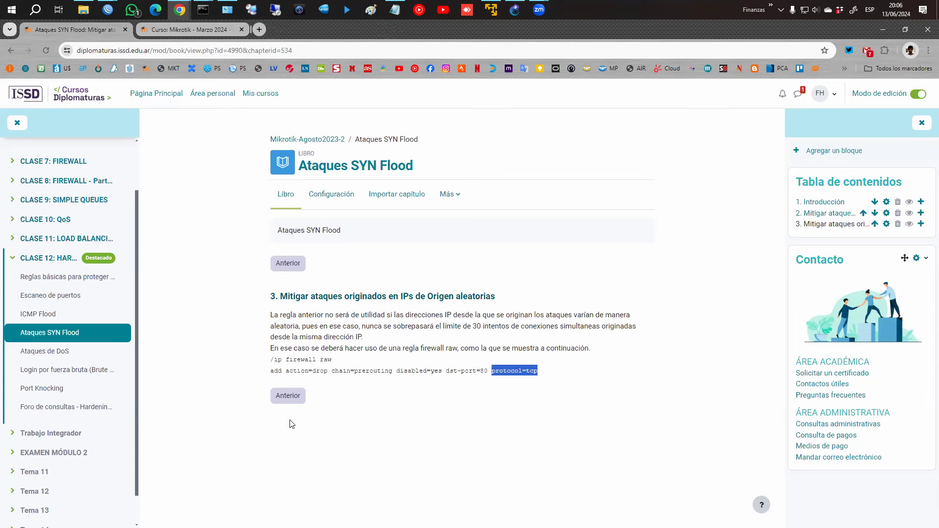
# - Return to chapter 2, 'Mitigar ataques originados en una única IP de Origen'
pyautogui.click(291, 398)
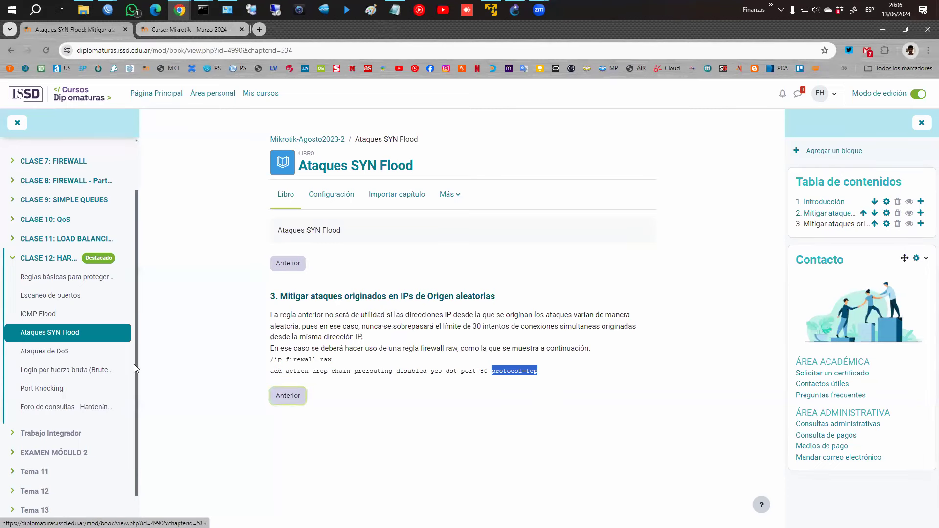
pyautogui.click(95, 354)
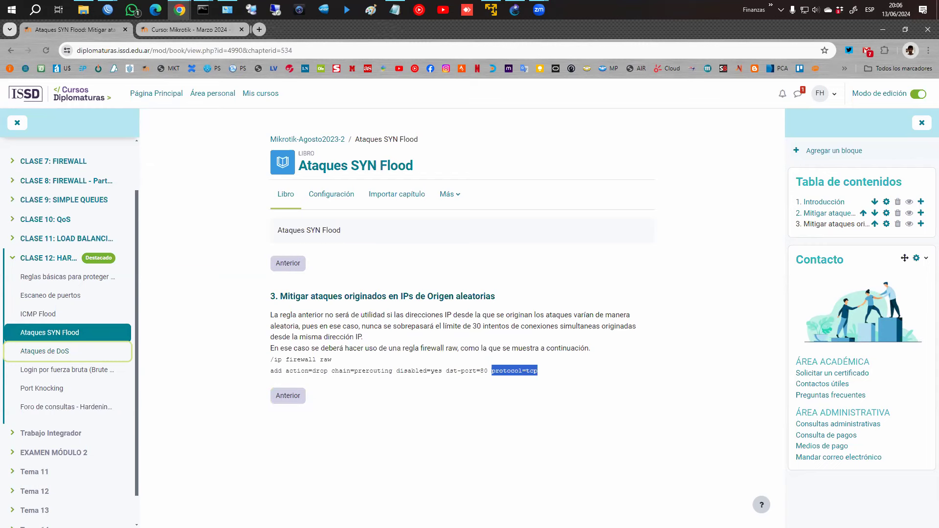
pyautogui.click(286, 397)
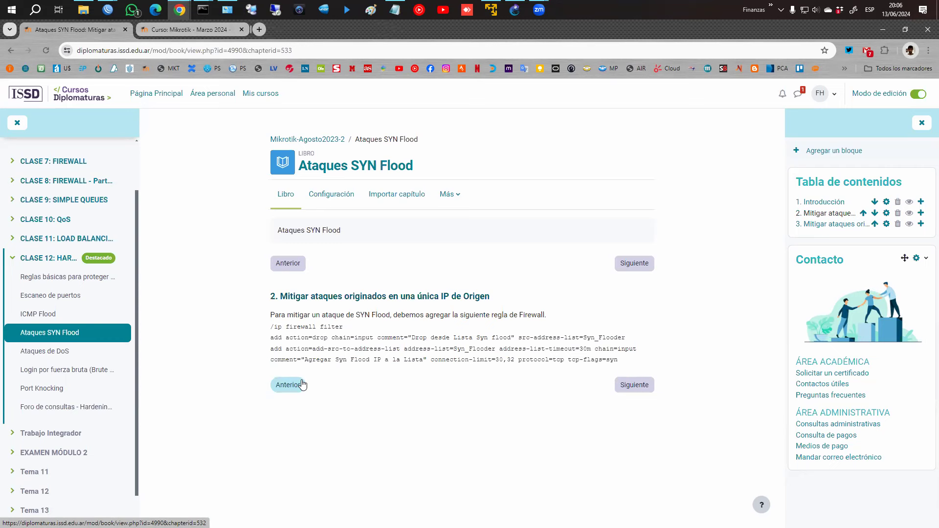
pyautogui.click(301, 384)
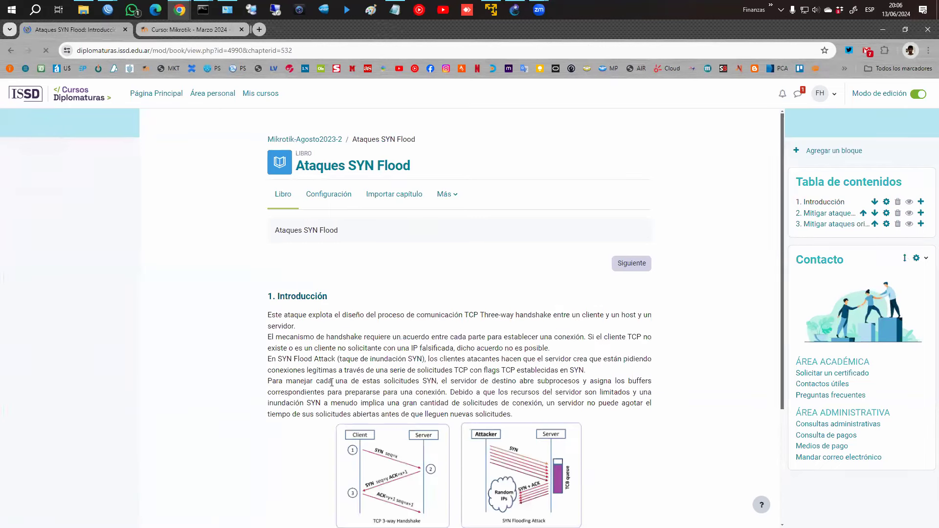
pyautogui.scroll(-3, 657, 481)
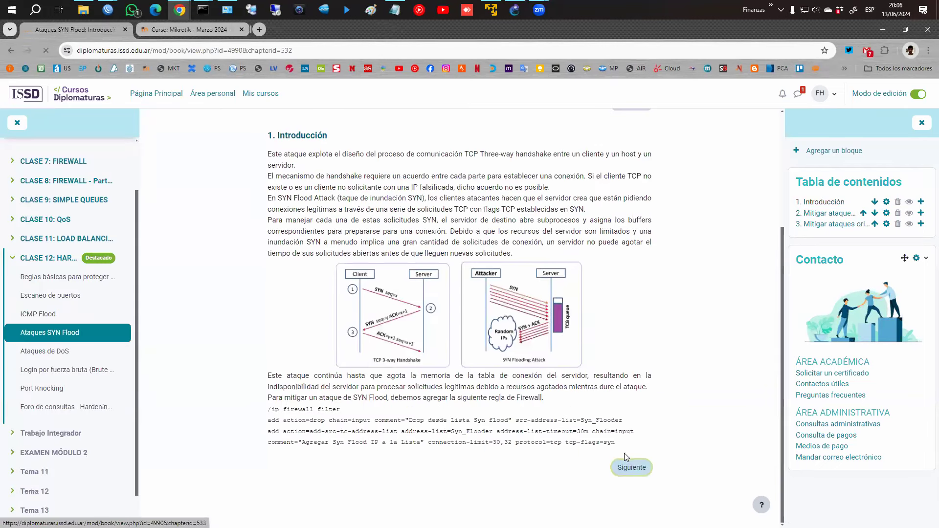
pyautogui.click(626, 467)
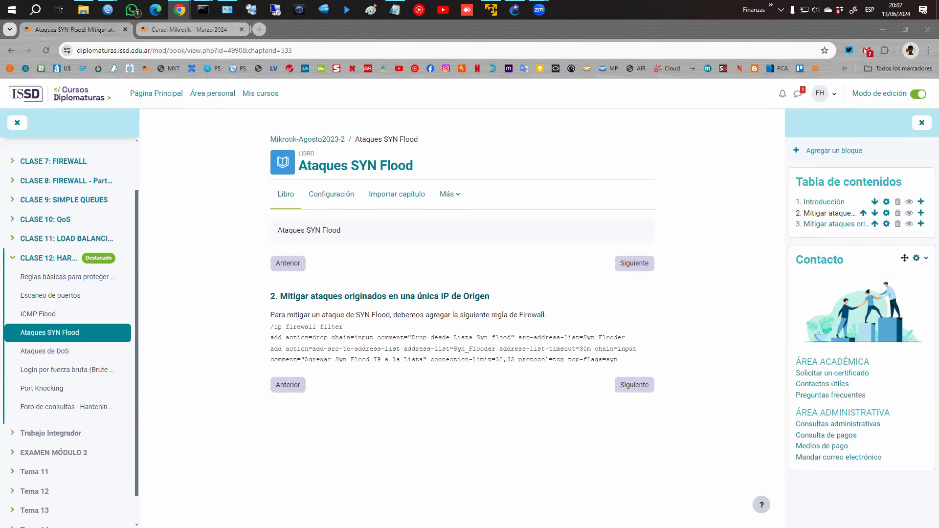
pyautogui.moveTo(431, 360); pyautogui.dragTo(624, 364)
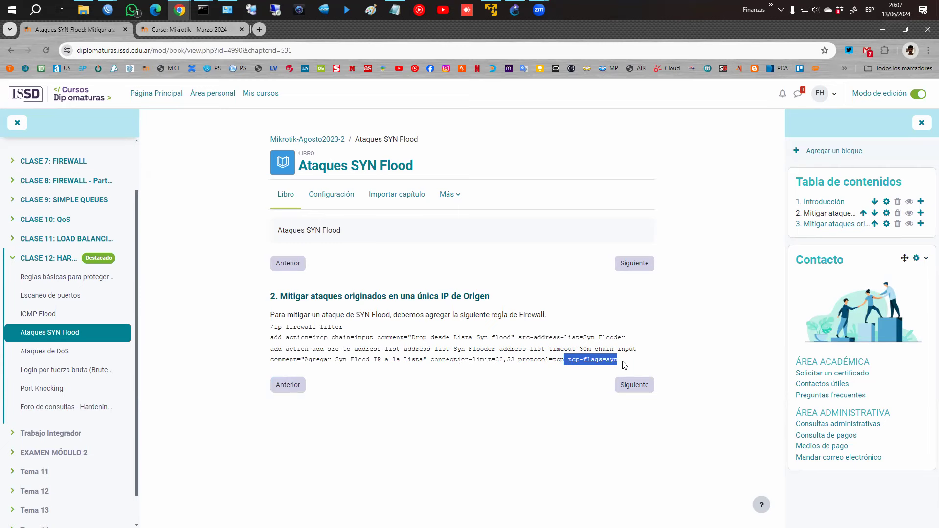
pyautogui.moveTo(426, 360); pyautogui.dragTo(515, 362)
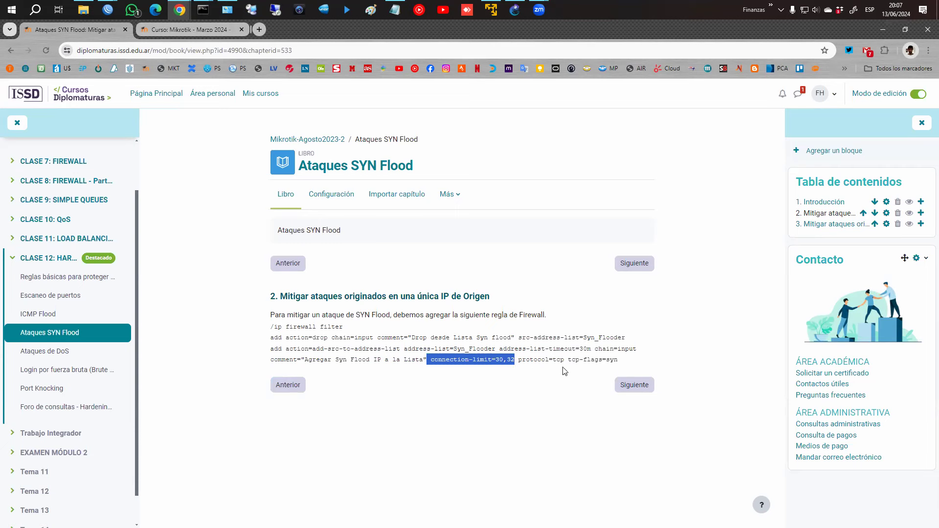
pyautogui.moveTo(567, 360); pyautogui.dragTo(617, 360)
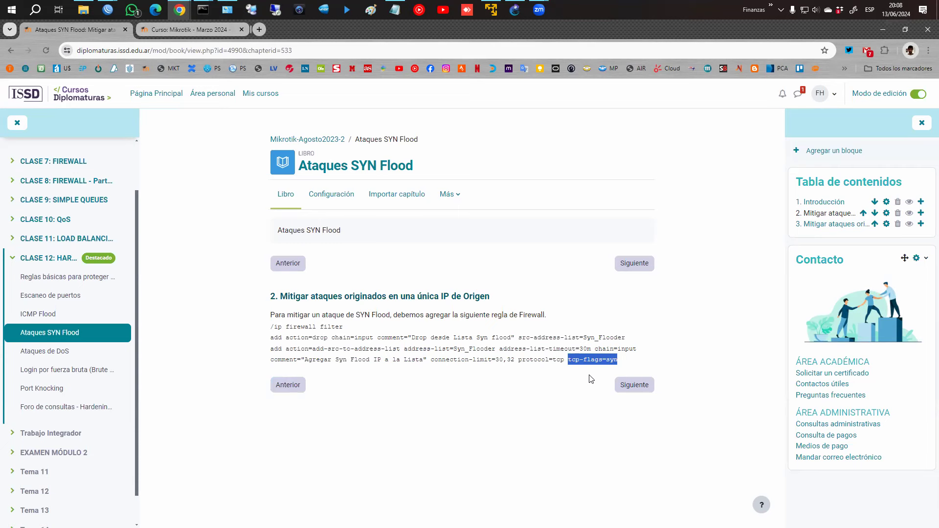
pyautogui.moveTo(430, 359); pyautogui.dragTo(503, 359)
pyautogui.moveTo(567, 359); pyautogui.dragTo(628, 364)
# - In the Notepad draft, highlight the connection limit, tarpit action and Syn_Flooder address list
pyautogui.click(395, 10)
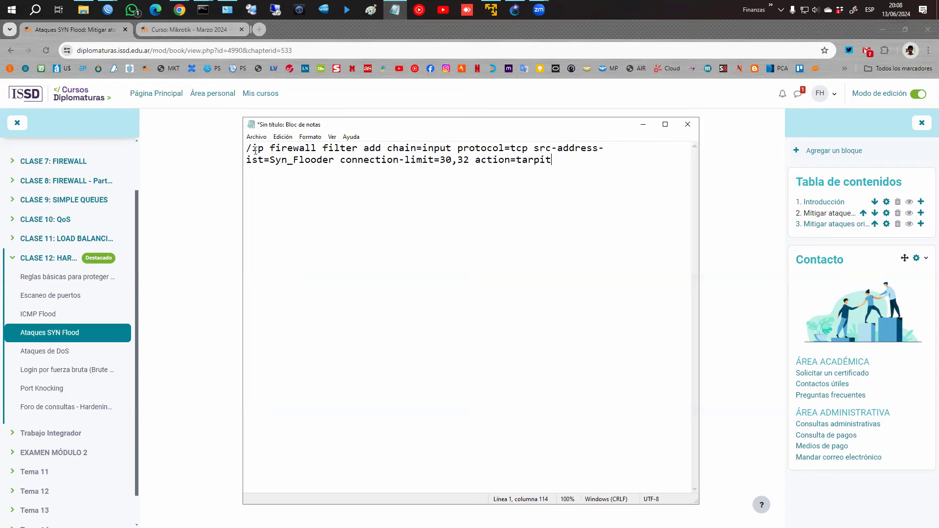
pyautogui.moveTo(480, 161); pyautogui.dragTo(552, 161)
pyautogui.click(480, 161)
pyautogui.moveTo(405, 161); pyautogui.dragTo(560, 161)
pyautogui.click(482, 161)
pyautogui.moveTo(475, 161); pyautogui.dragTo(557, 163)
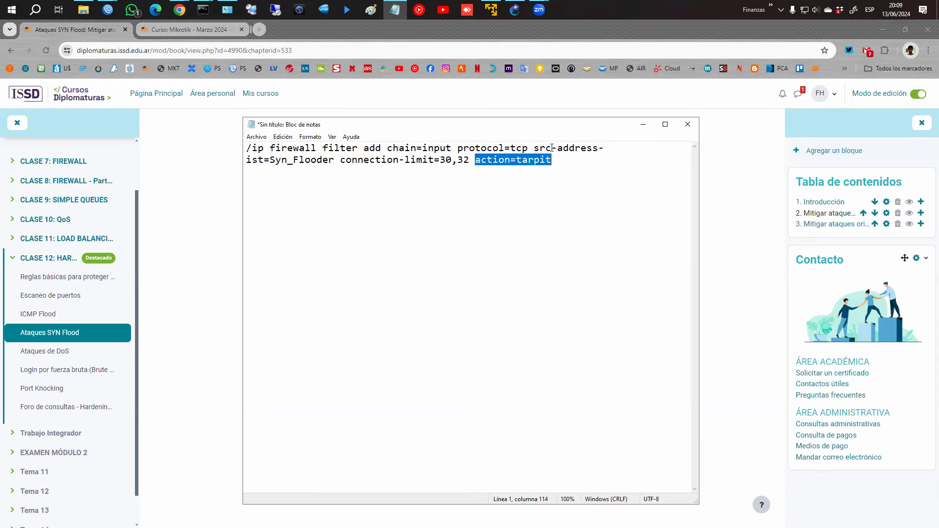
pyautogui.moveTo(275, 161); pyautogui.dragTo(341, 161)
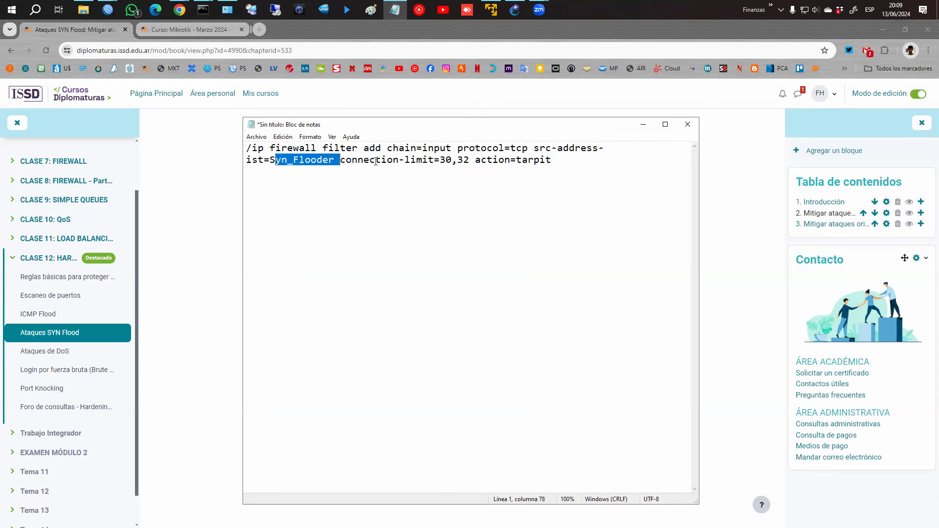
pyautogui.moveTo(476, 161); pyautogui.dragTo(551, 160)
pyautogui.click(602, 173)
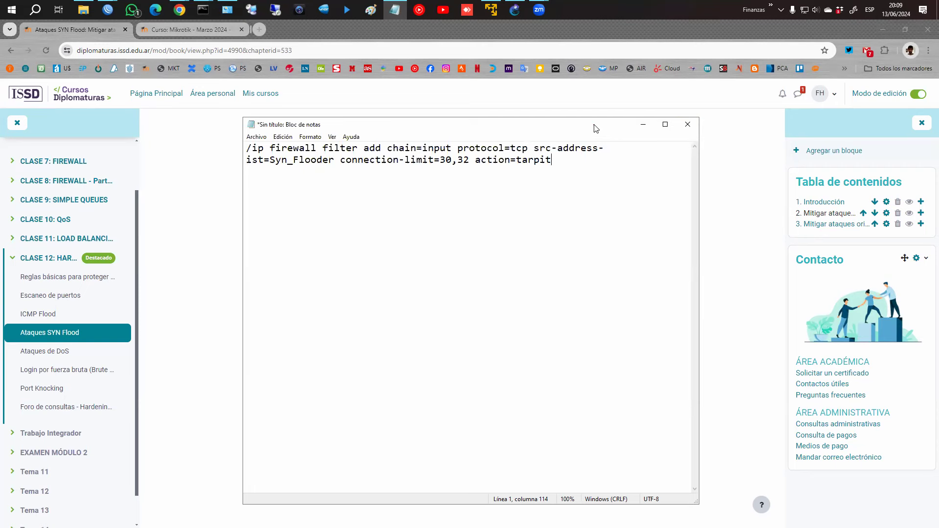
# - Highlight the tarpit action once more, then return to WinBox's Firewall window
pyautogui.moveTo(596, 128); pyautogui.dragTo(598, 128)
pyautogui.moveTo(480, 161); pyautogui.dragTo(555, 160)
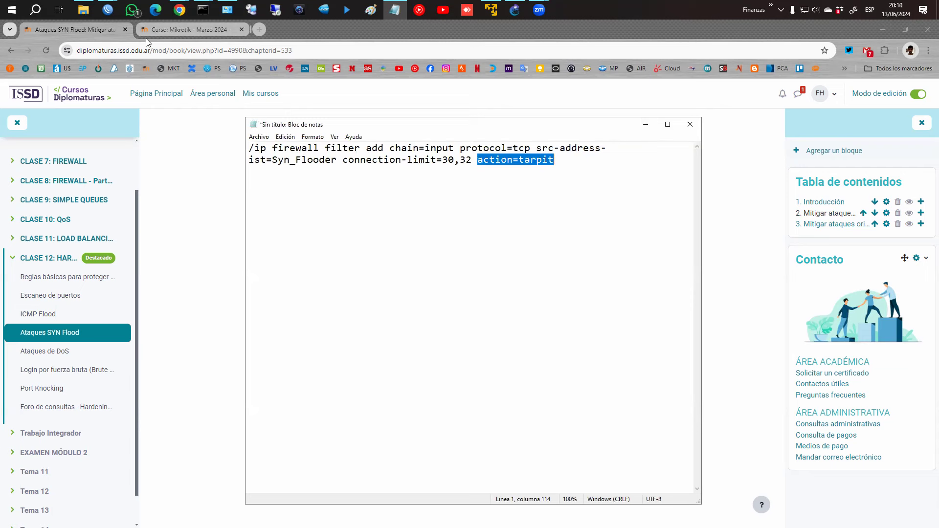
pyautogui.click(108, 9)
pyautogui.click(267, 57)
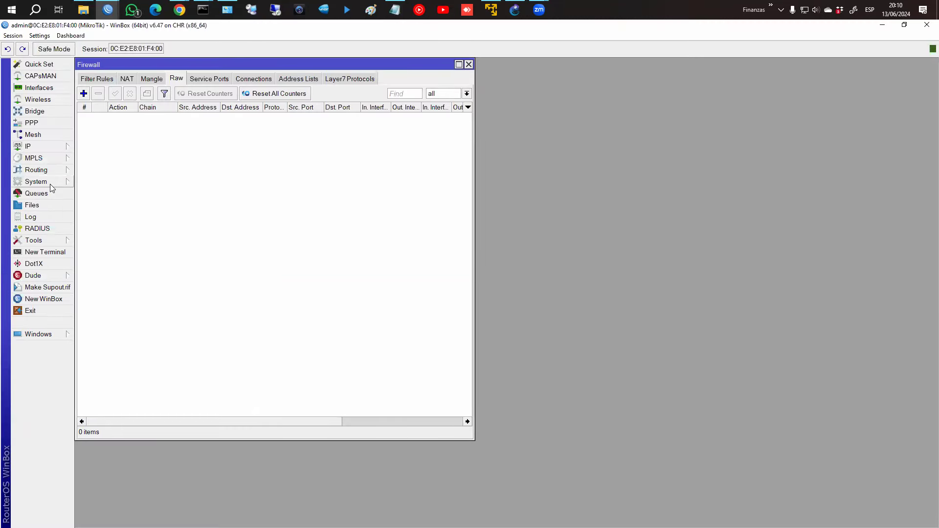
# - Open IP > Settings, which shows TCP SynCookies currently disabled
pyautogui.click(48, 149)
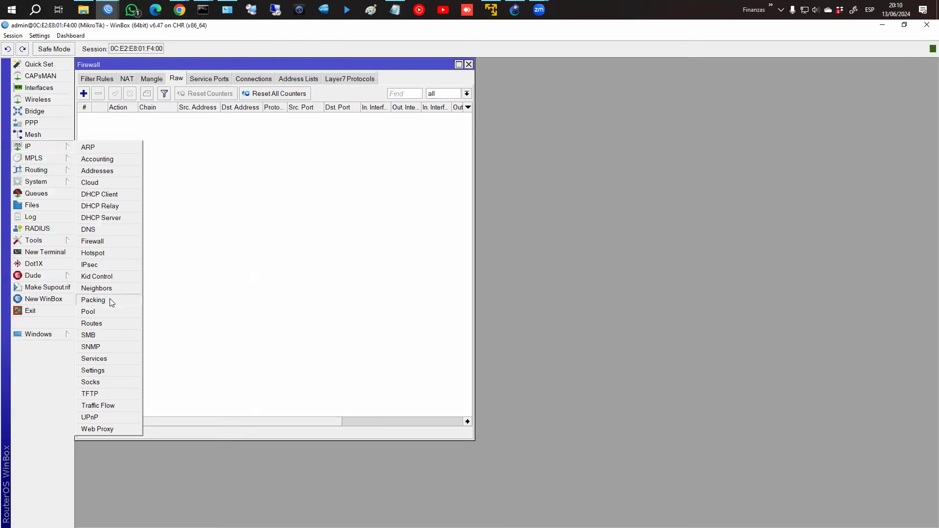
pyautogui.click(93, 370)
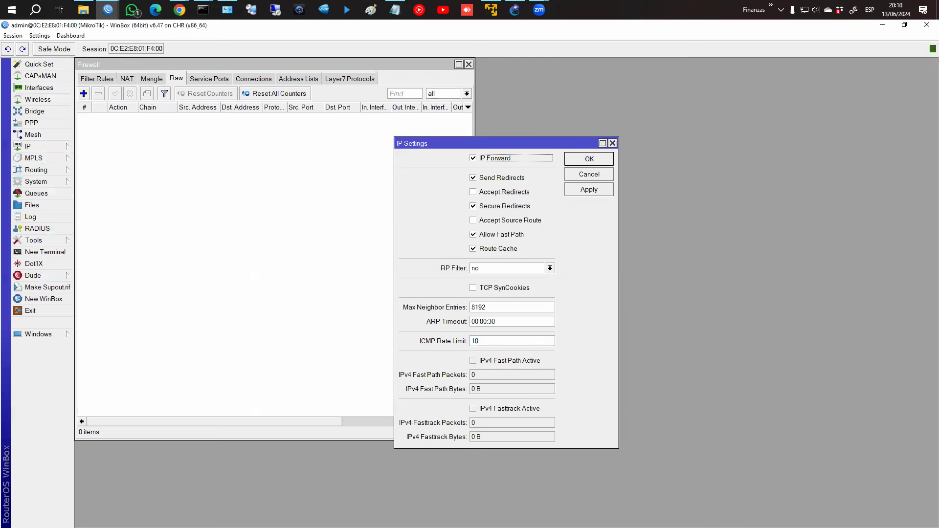
pyautogui.hotkey('alt', 'Tab')
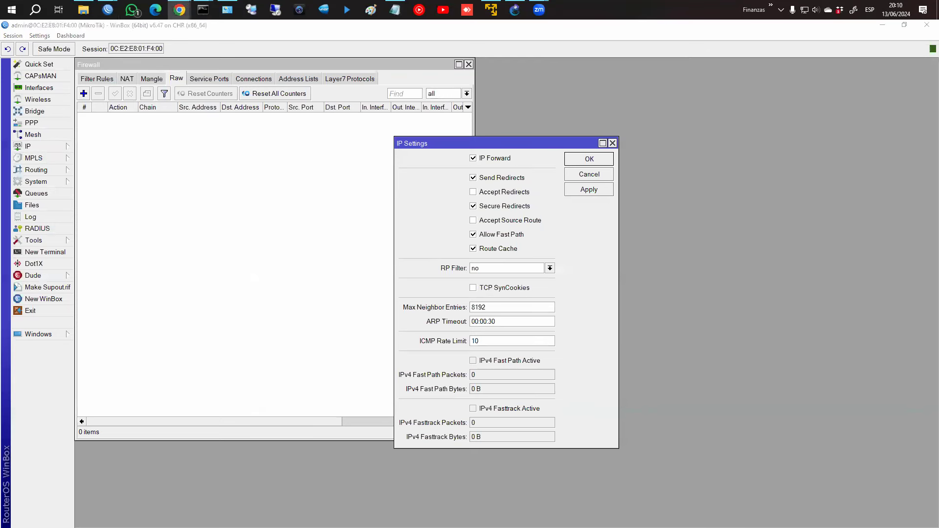